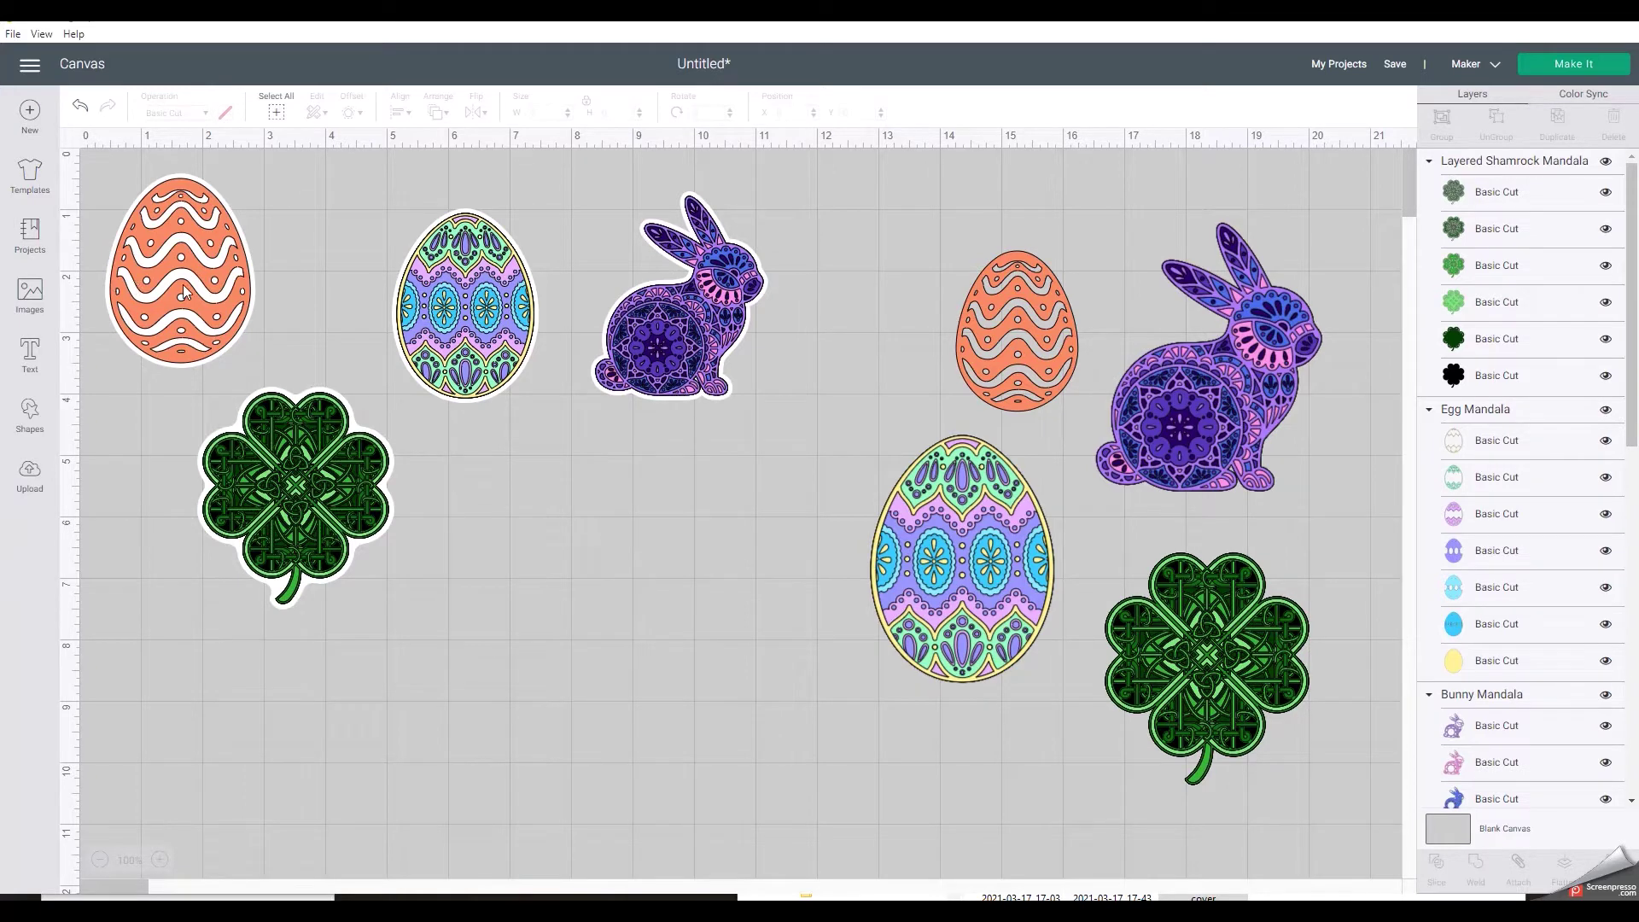
- Spread the plain orange egg and the large egg mandala apart on the canvas, moving the mandala below the orange egg
mouse_move(183, 284)
left_mouse_down()
mouse_move(303, 299)
mouse_move(162, 283)
left_mouse_up()
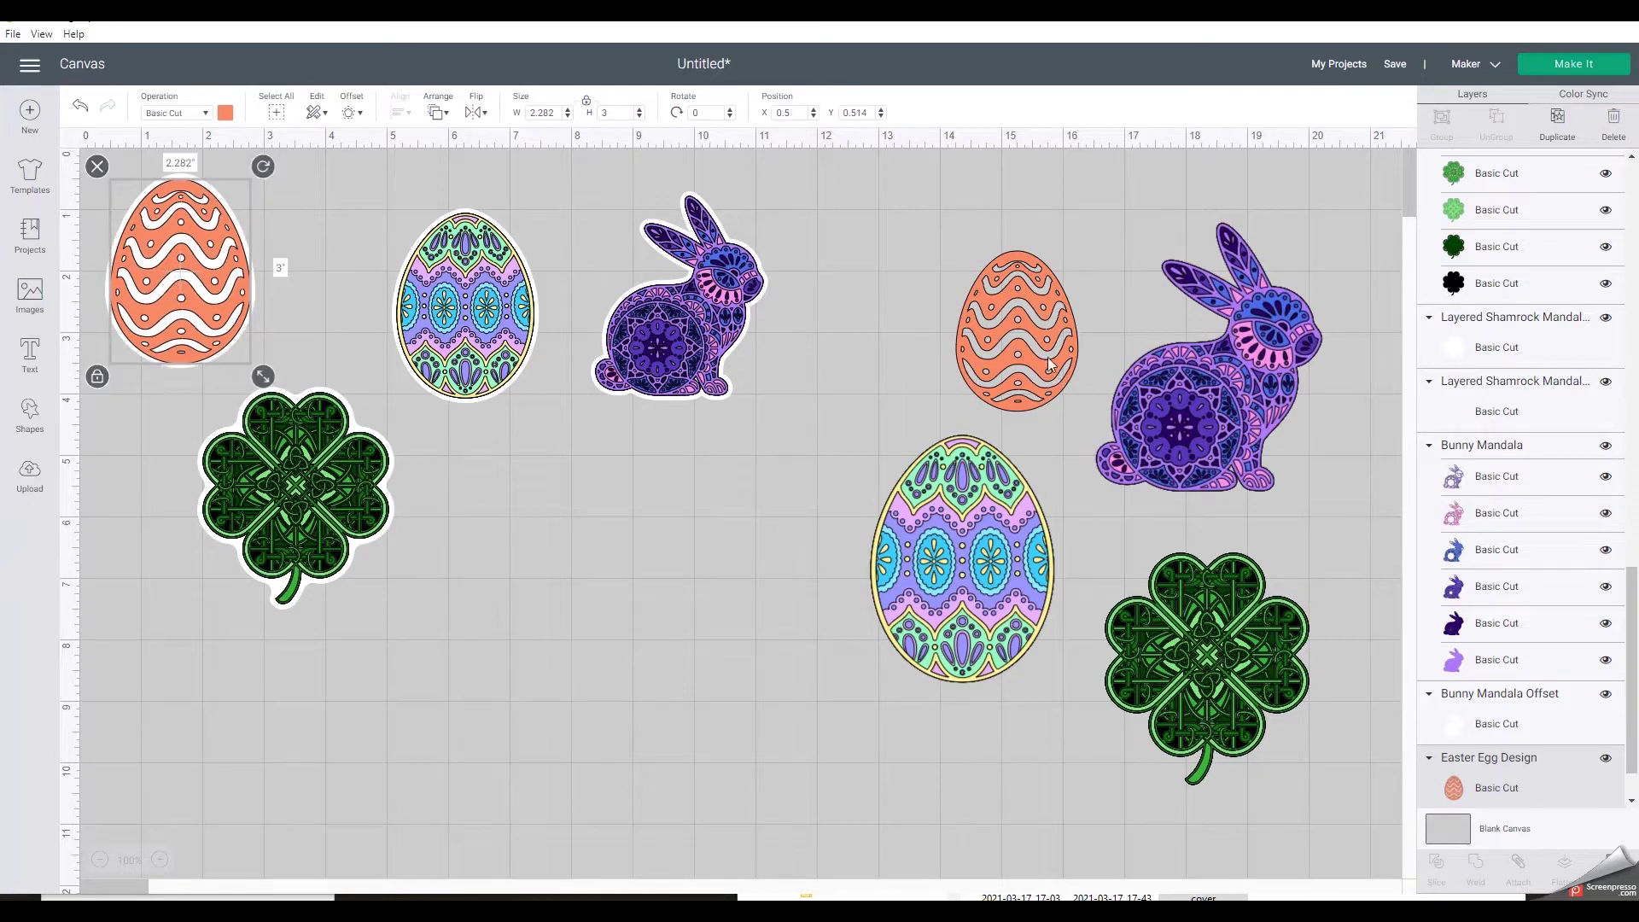
left_click_drag(1050, 363, 970, 339)
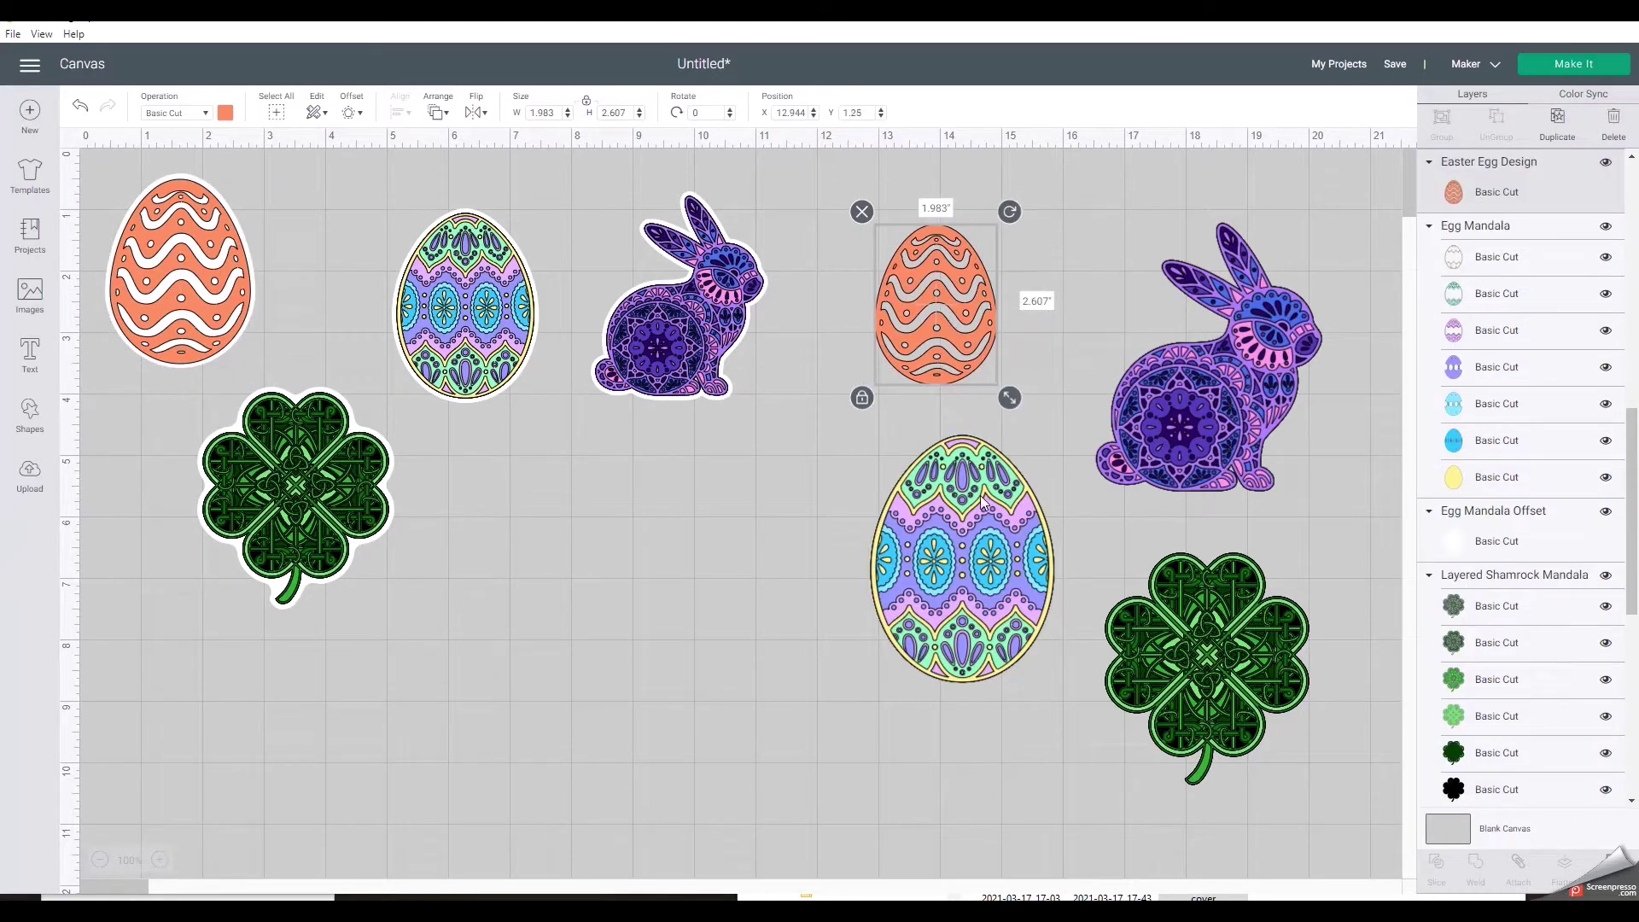
left_click_drag(981, 504, 968, 606)
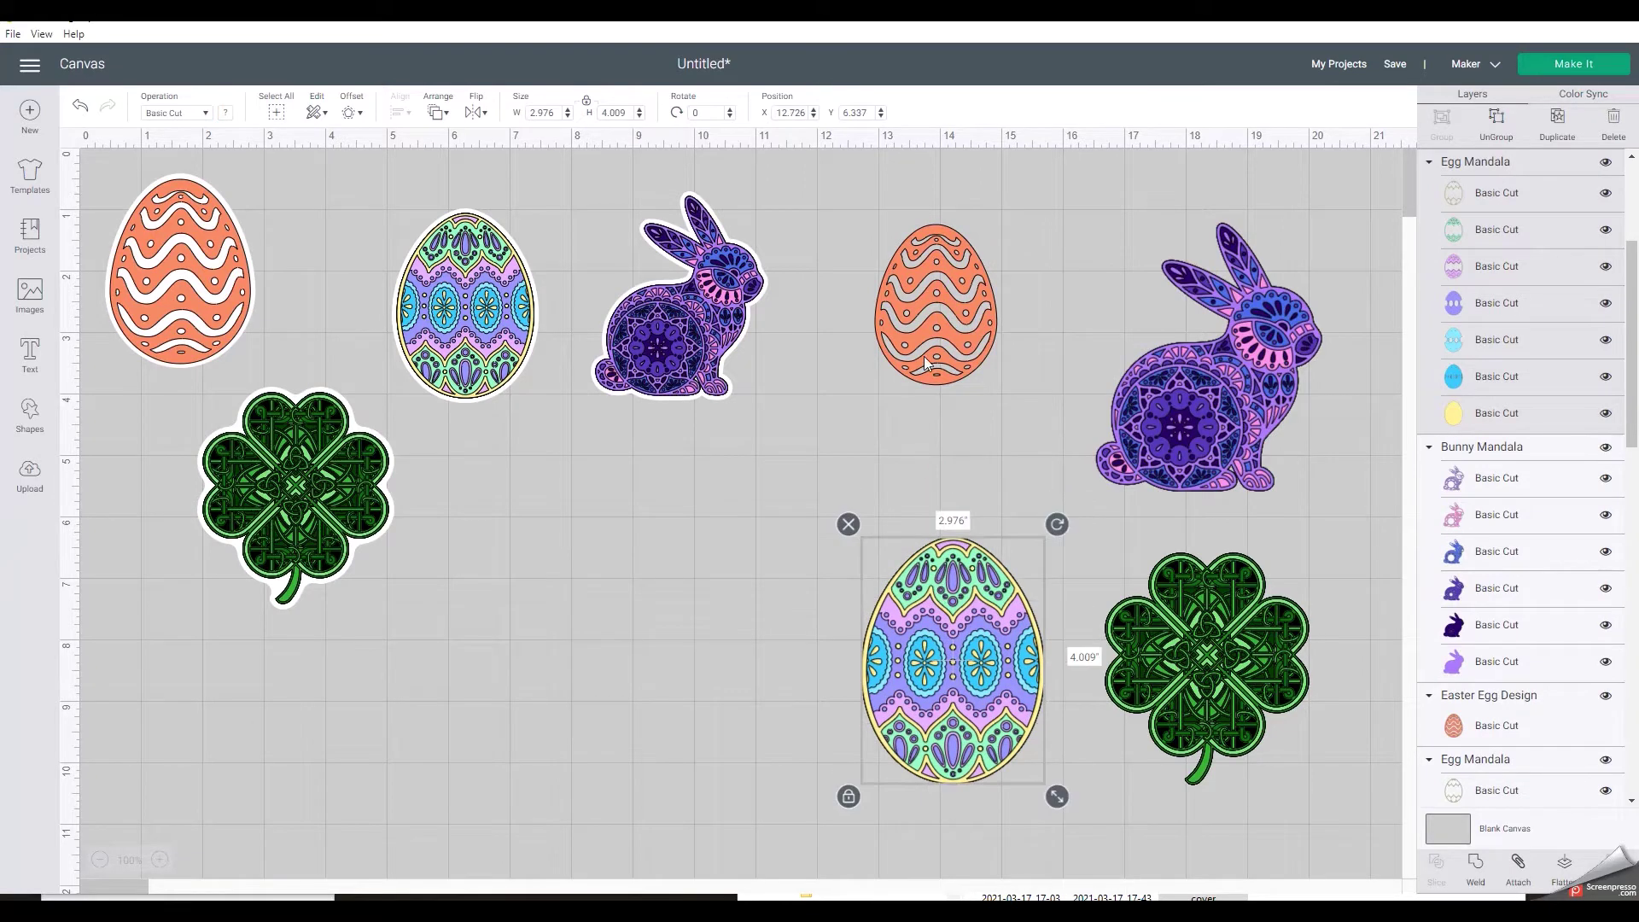
- Create a 0.125 in offset with rounded corners around the smaller orange egg that has no backing
left_click(927, 301)
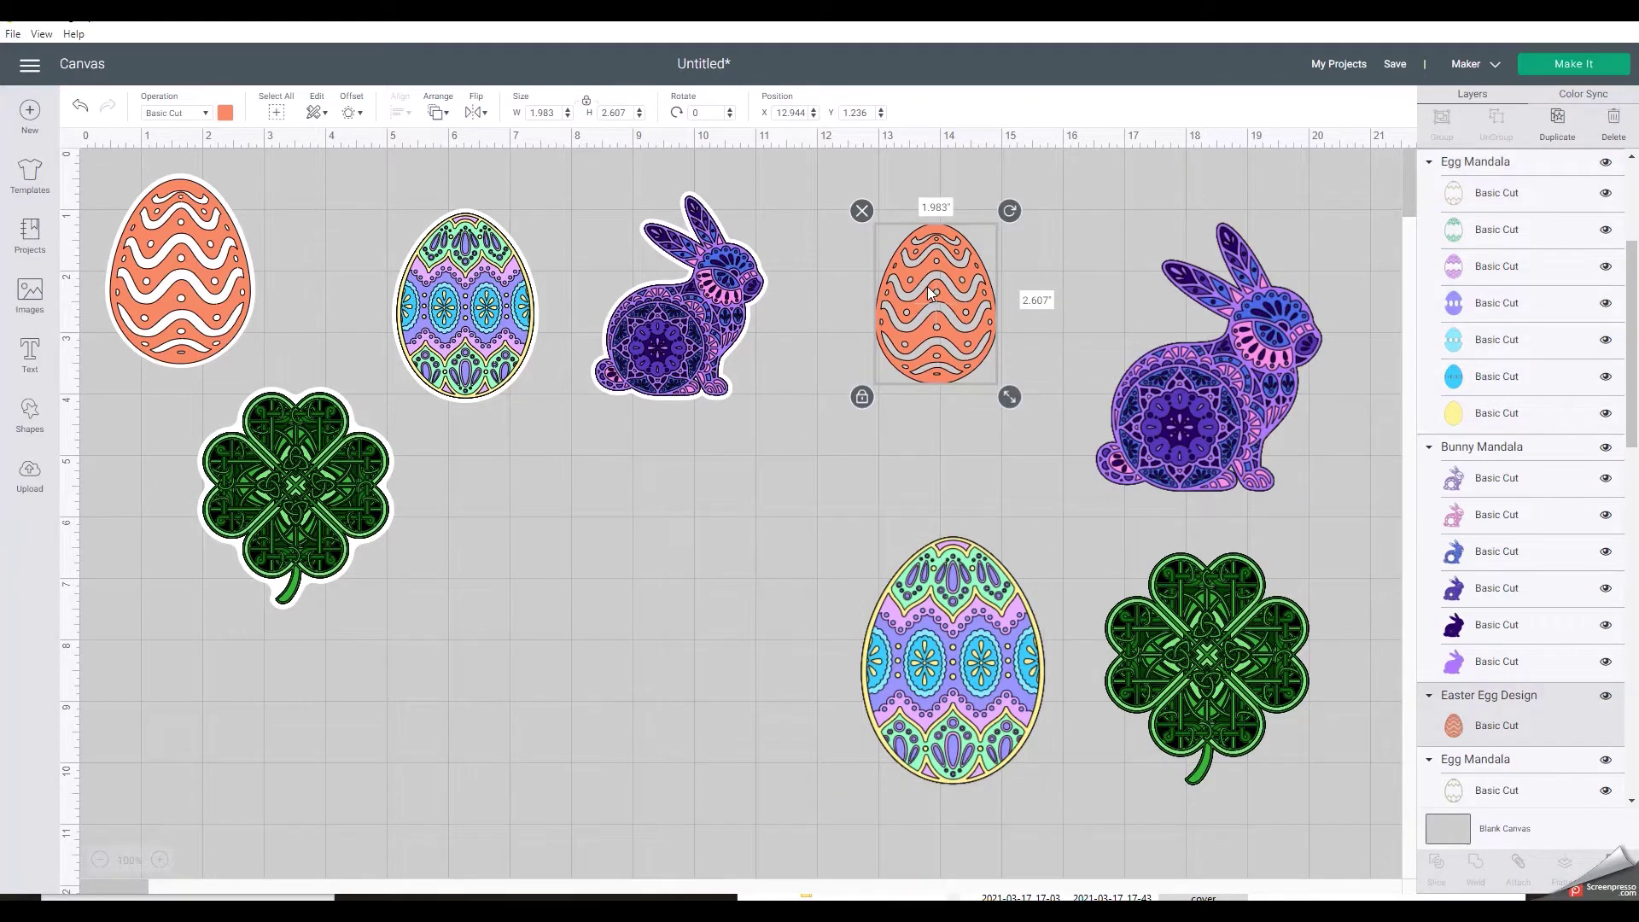
left_click(361, 125)
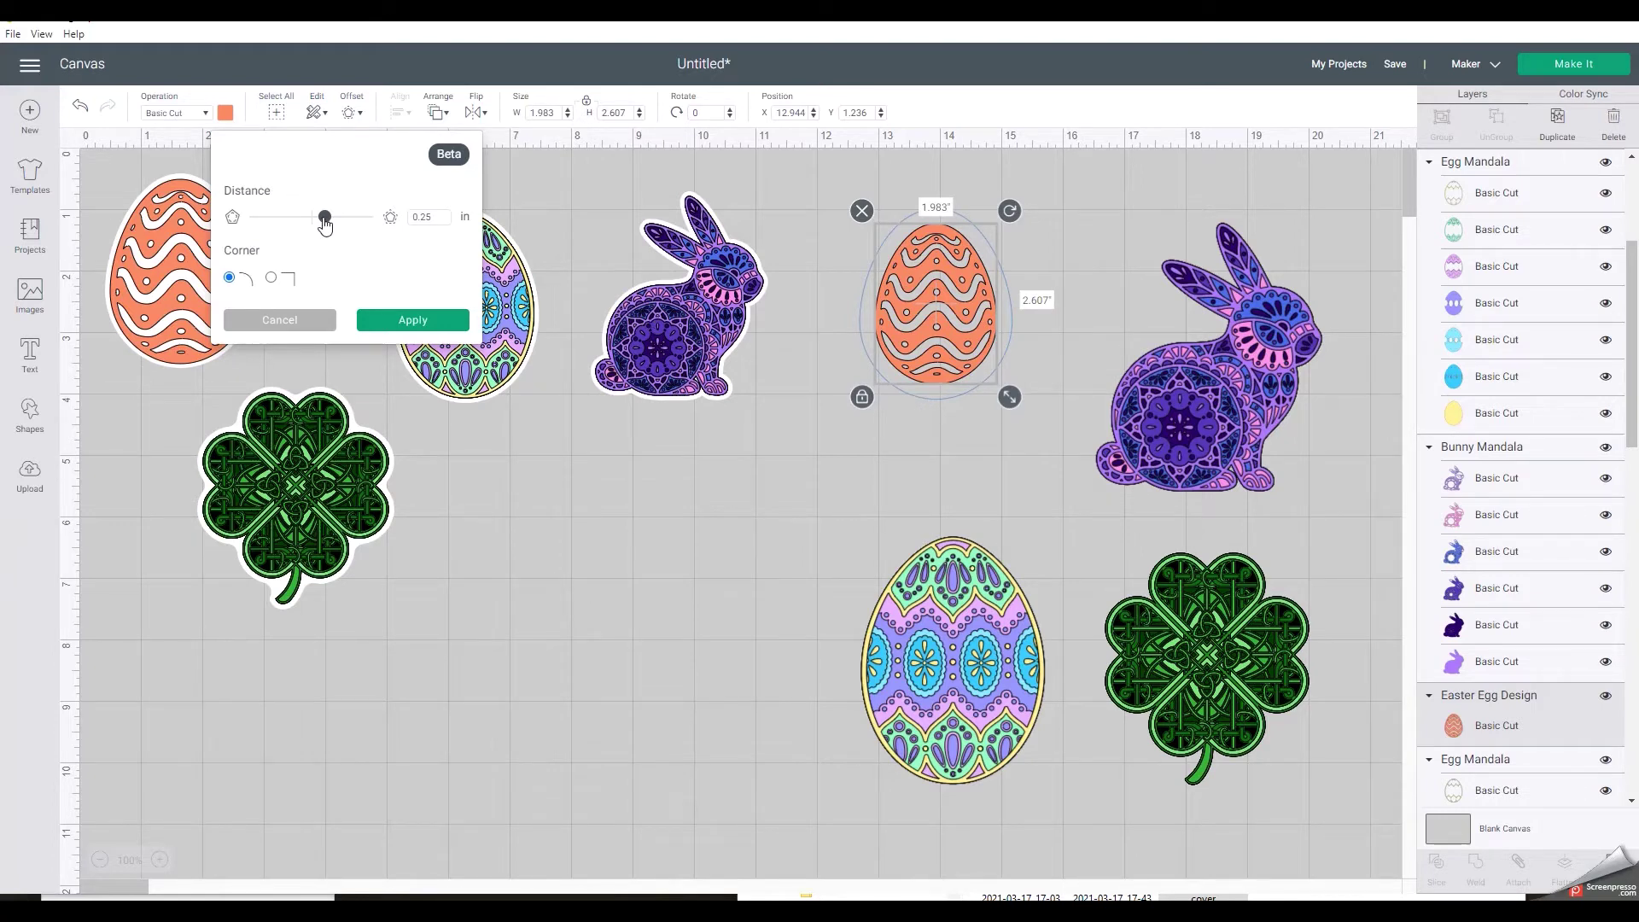
left_click_drag(325, 218, 311, 219)
left_click_drag(314, 225, 321, 225)
left_click(271, 279)
left_click(229, 279)
left_click(401, 321)
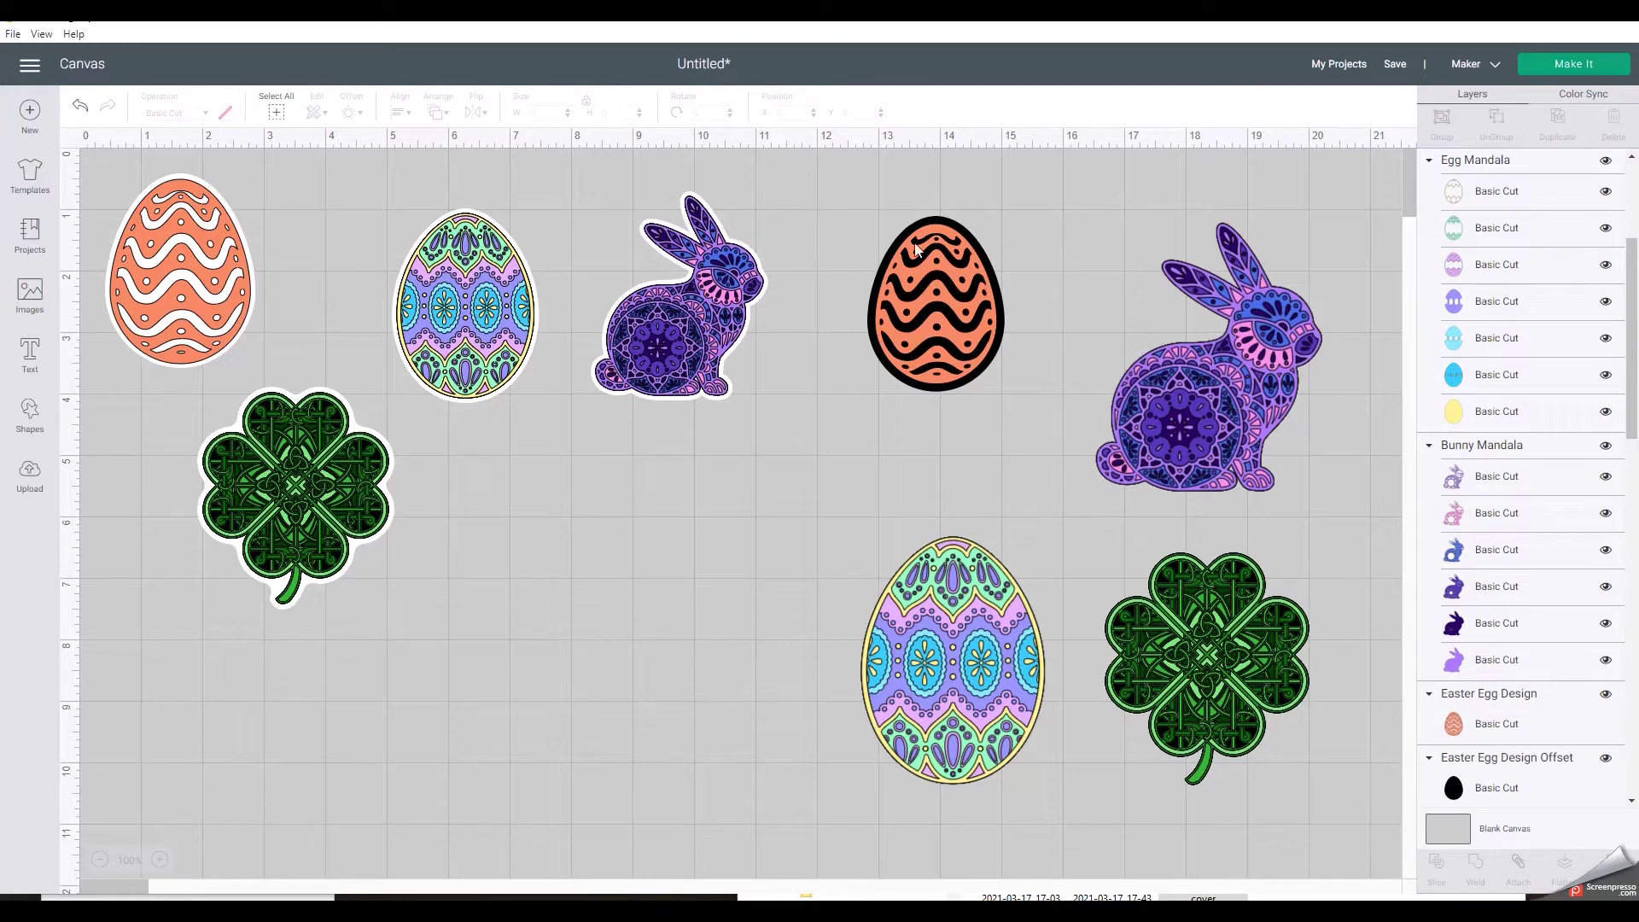
- Recolour the orange egg's new black offset layer to white and deselect it
left_click(869, 319)
left_click(864, 323)
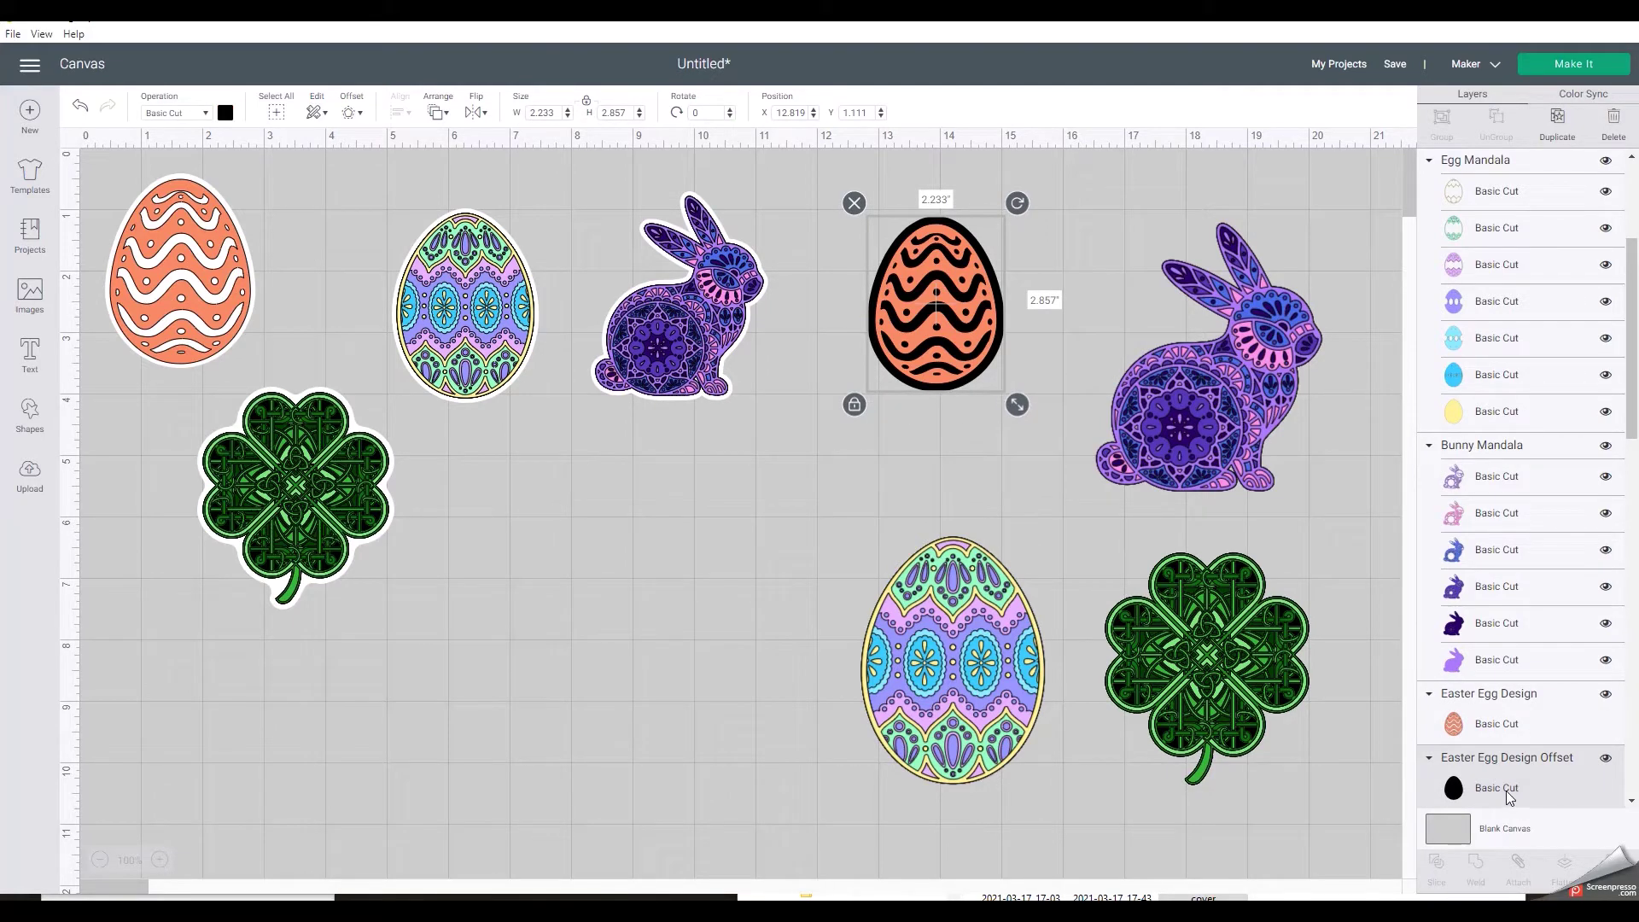
scroll(1489, 793, "down", 2)
scroll(1470, 702, "down", 2)
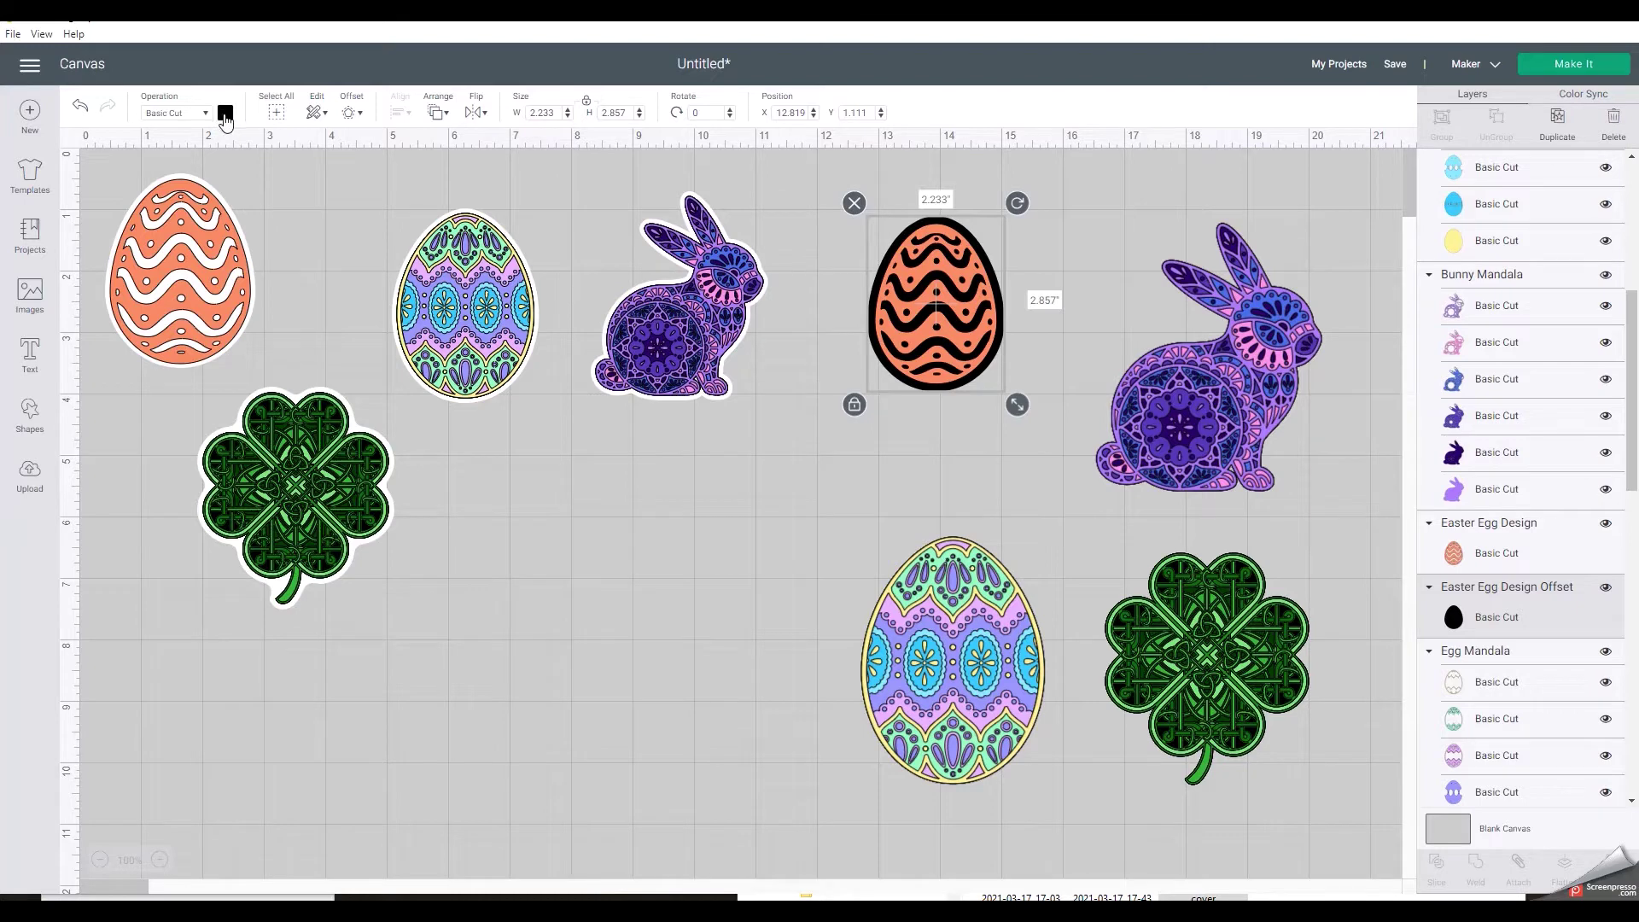
left_click(225, 114)
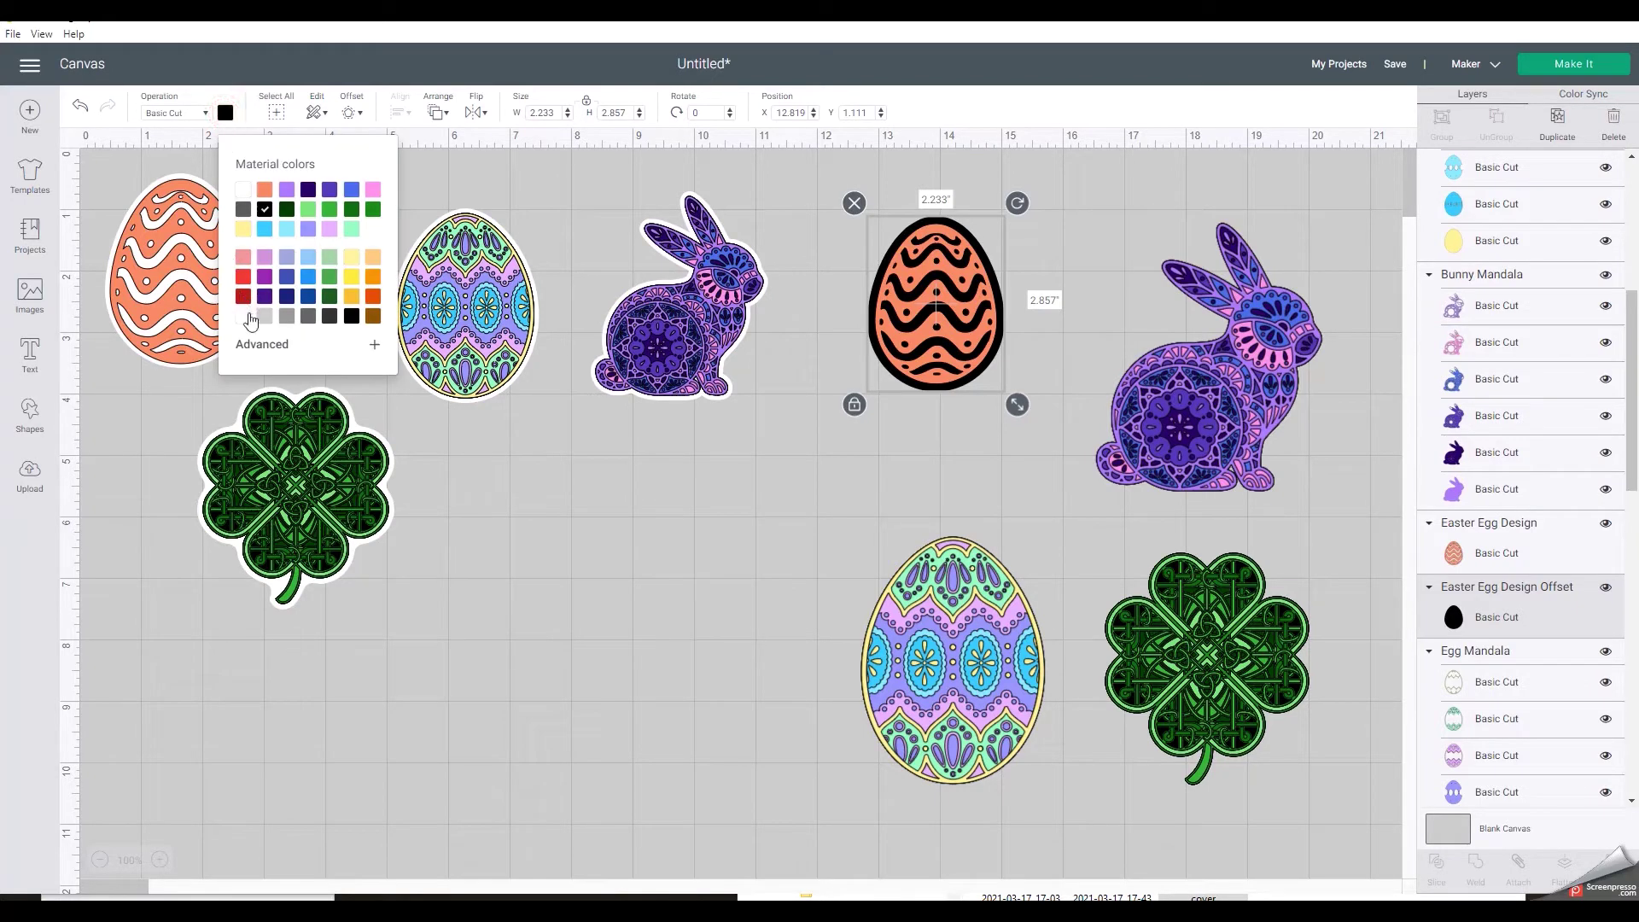
left_click(248, 316)
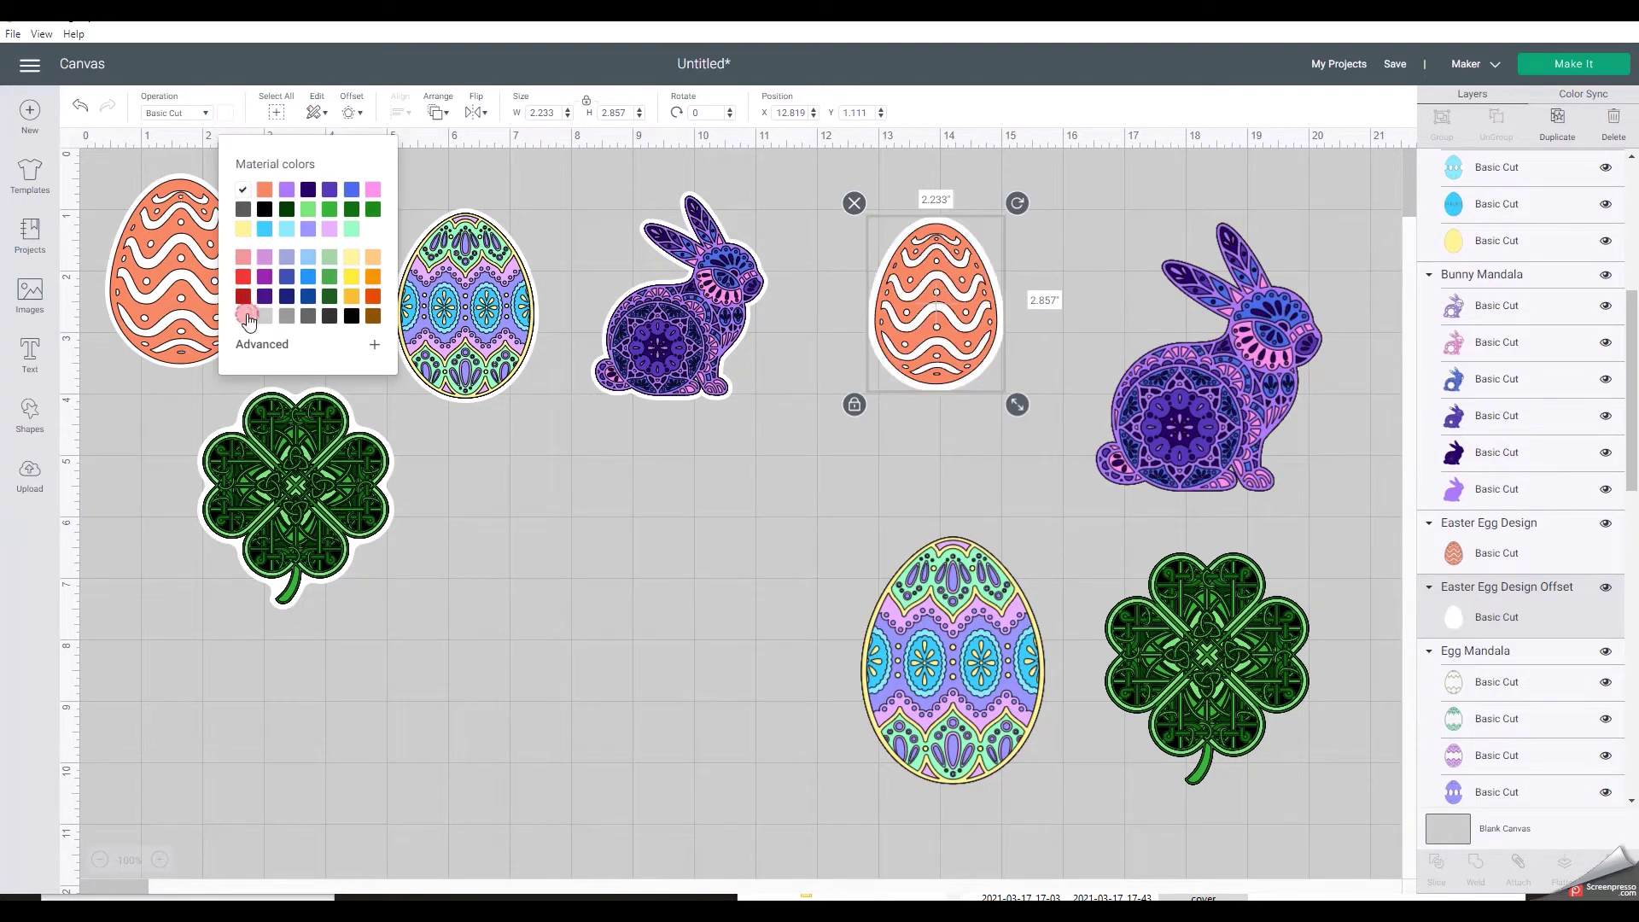
left_click(868, 437)
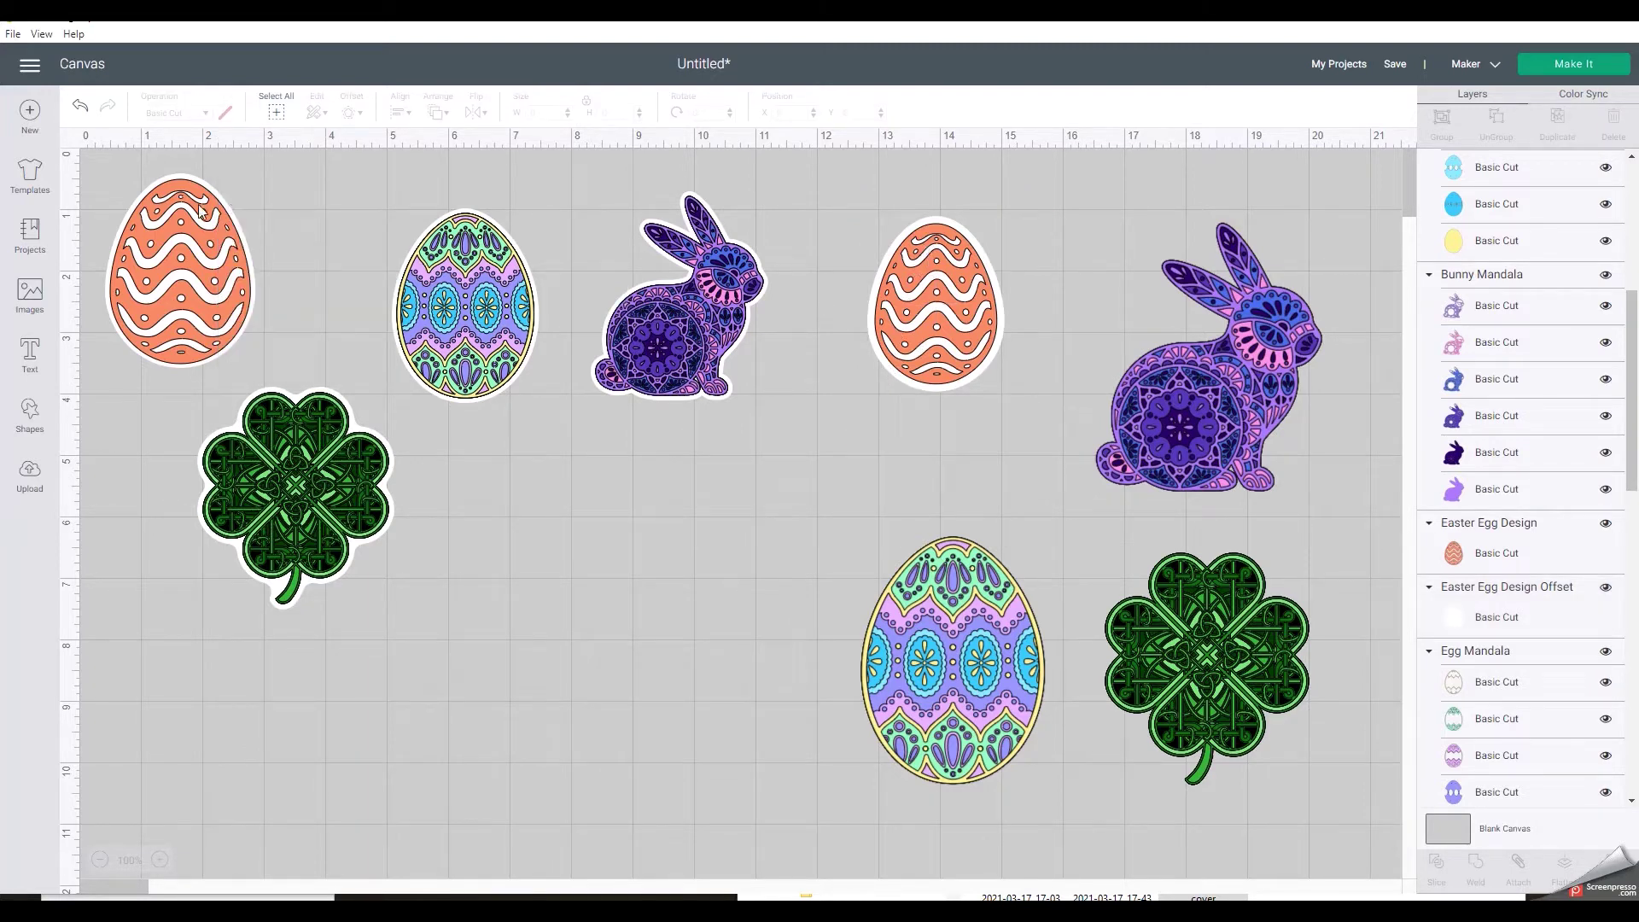
- Nudge the larger orange egg off-centre on its white backing, and select the white offset behind the smaller orange egg
mouse_move(182, 268)
left_mouse_down()
mouse_move(314, 275)
mouse_move(183, 290)
left_mouse_up()
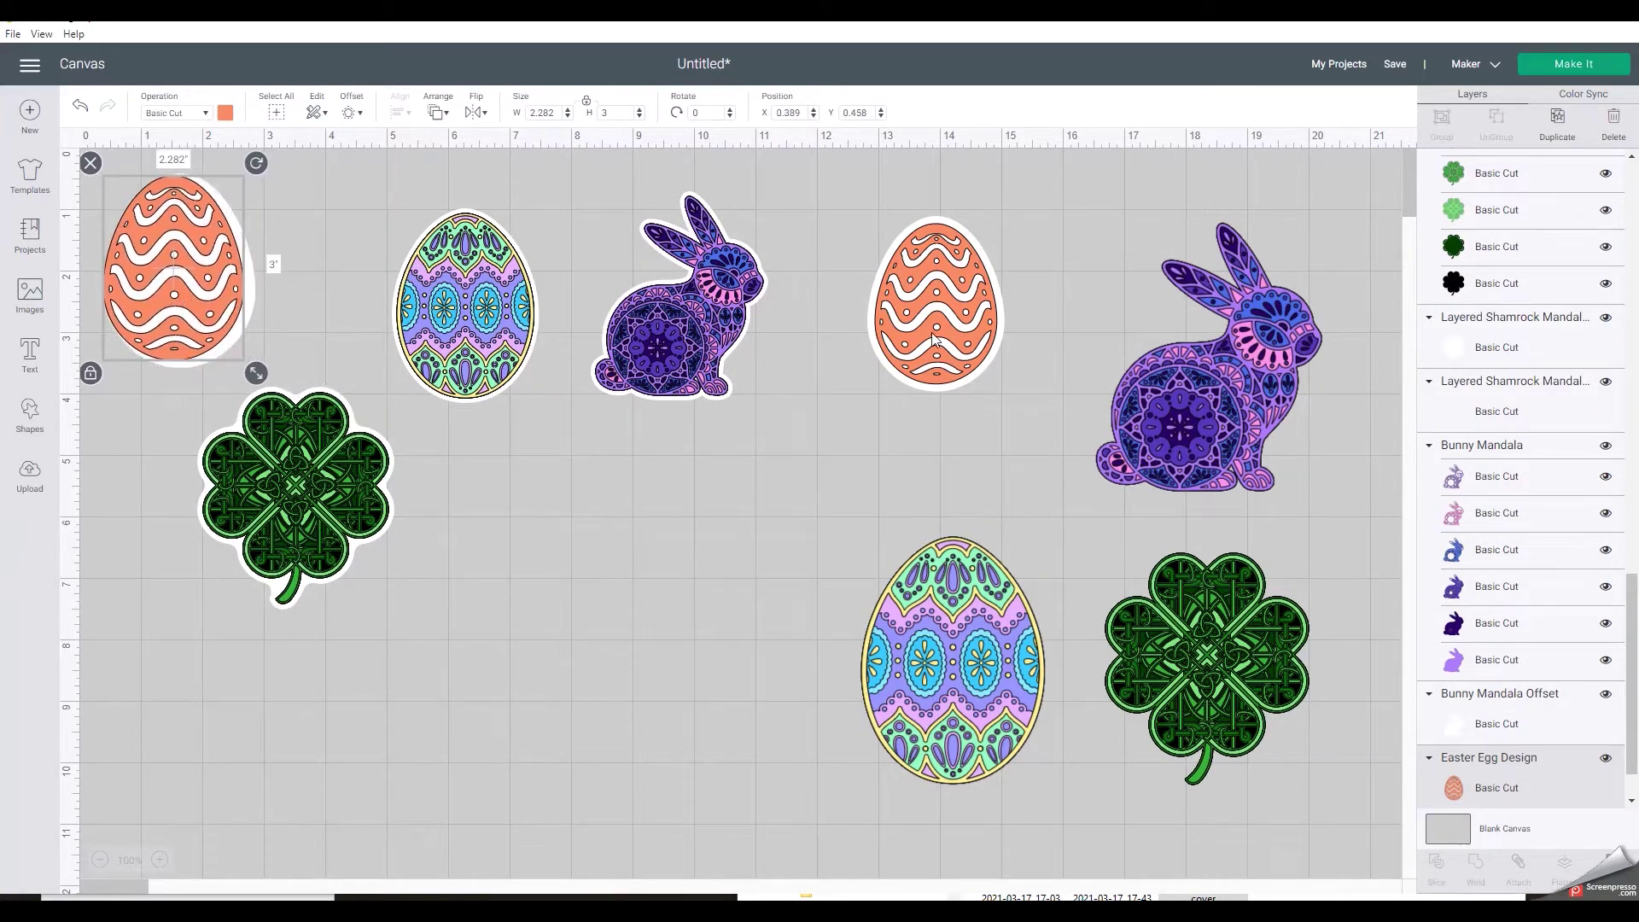
left_click(874, 350)
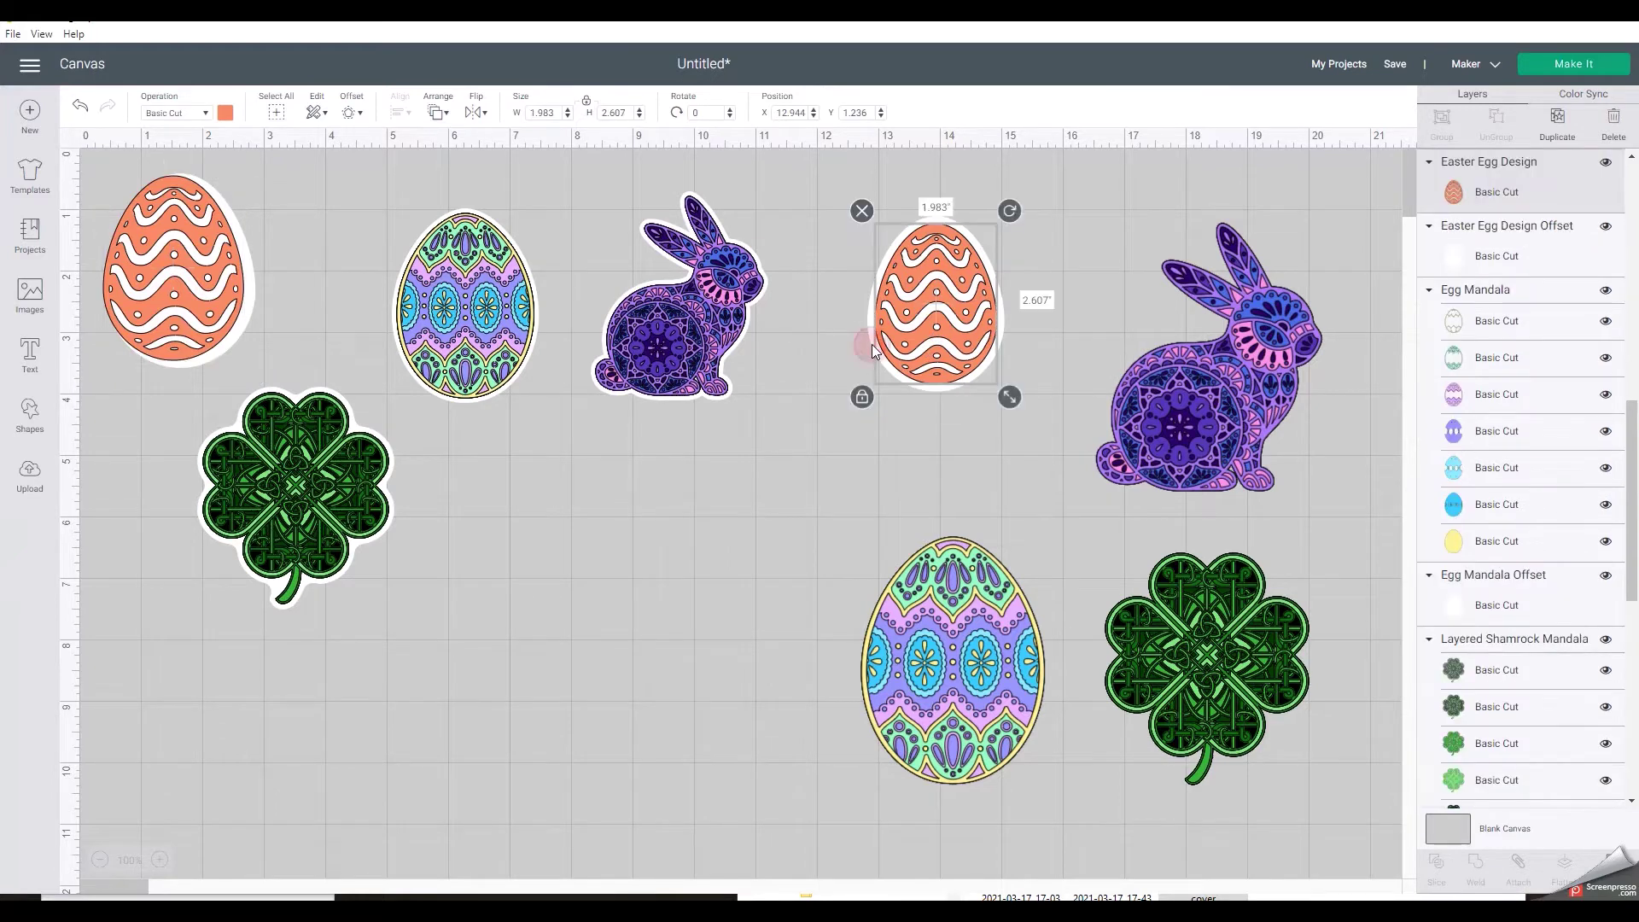
left_click(859, 333)
left_click(875, 340)
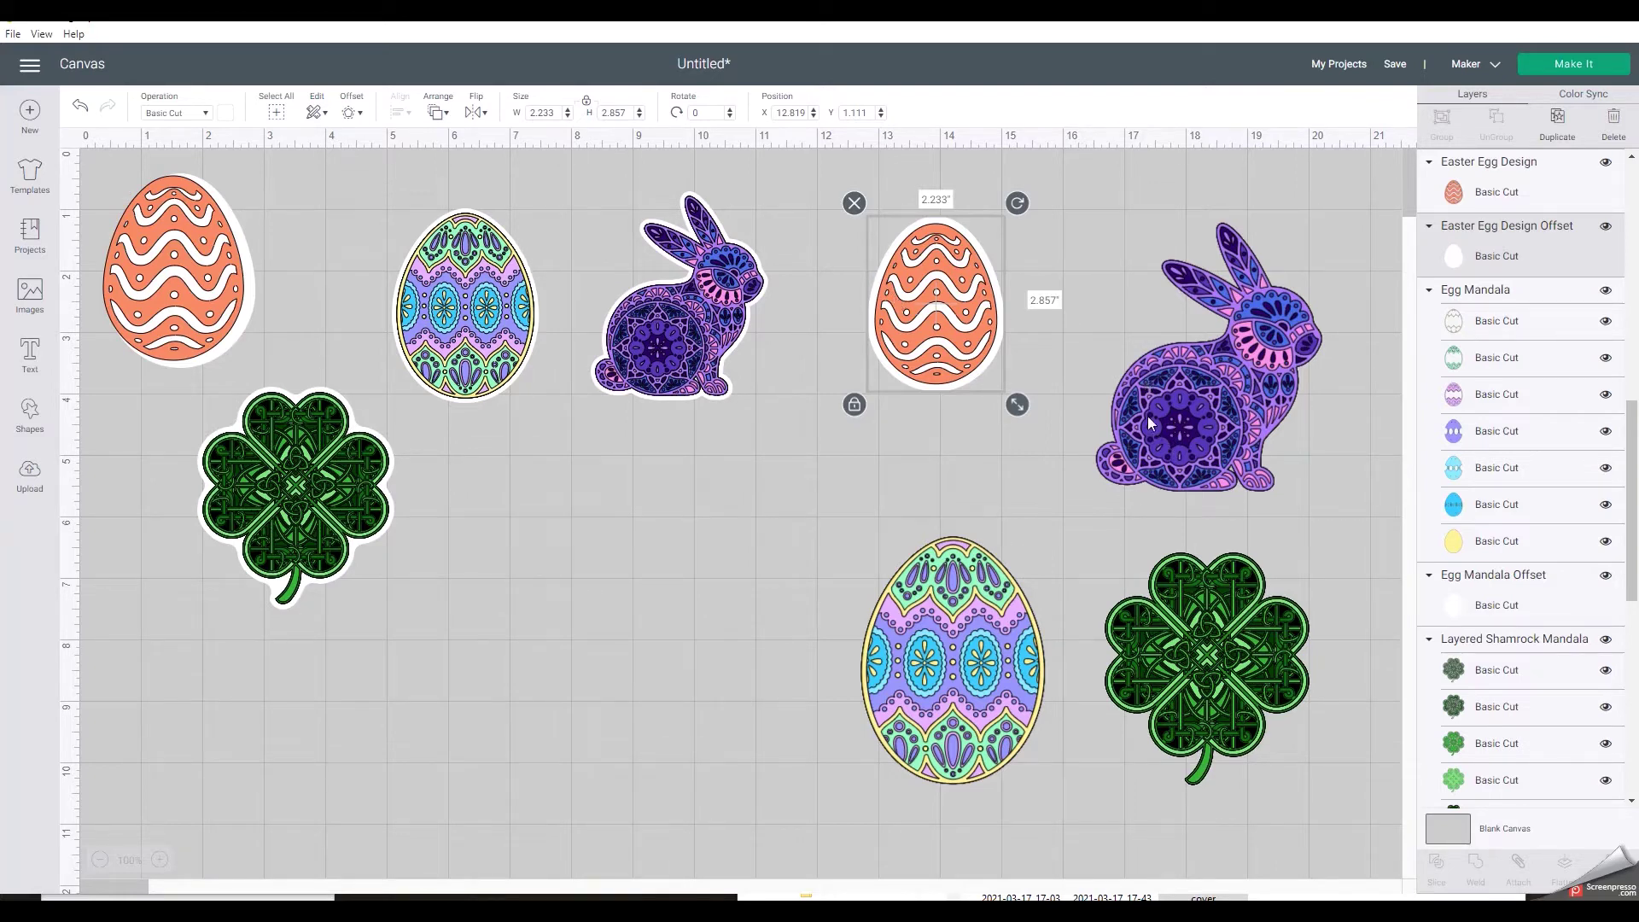
- Try a welded 0.125 in offset with rounded corners around all layers of the large bunny mandala
left_click(1175, 408)
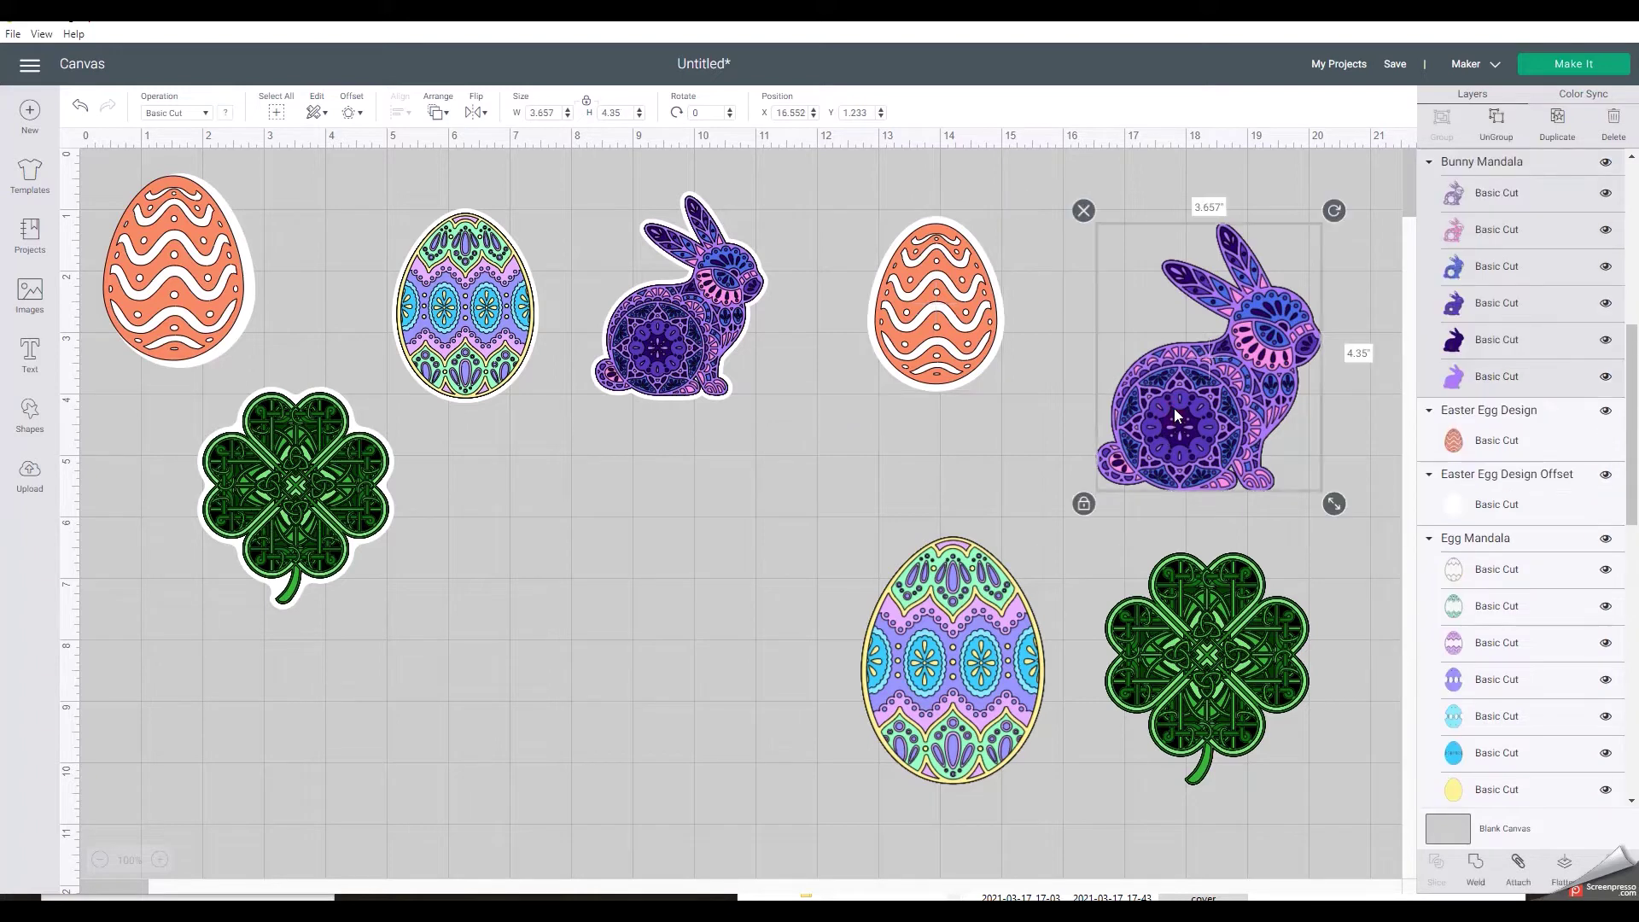
left_click_drag(1174, 408, 1134, 388)
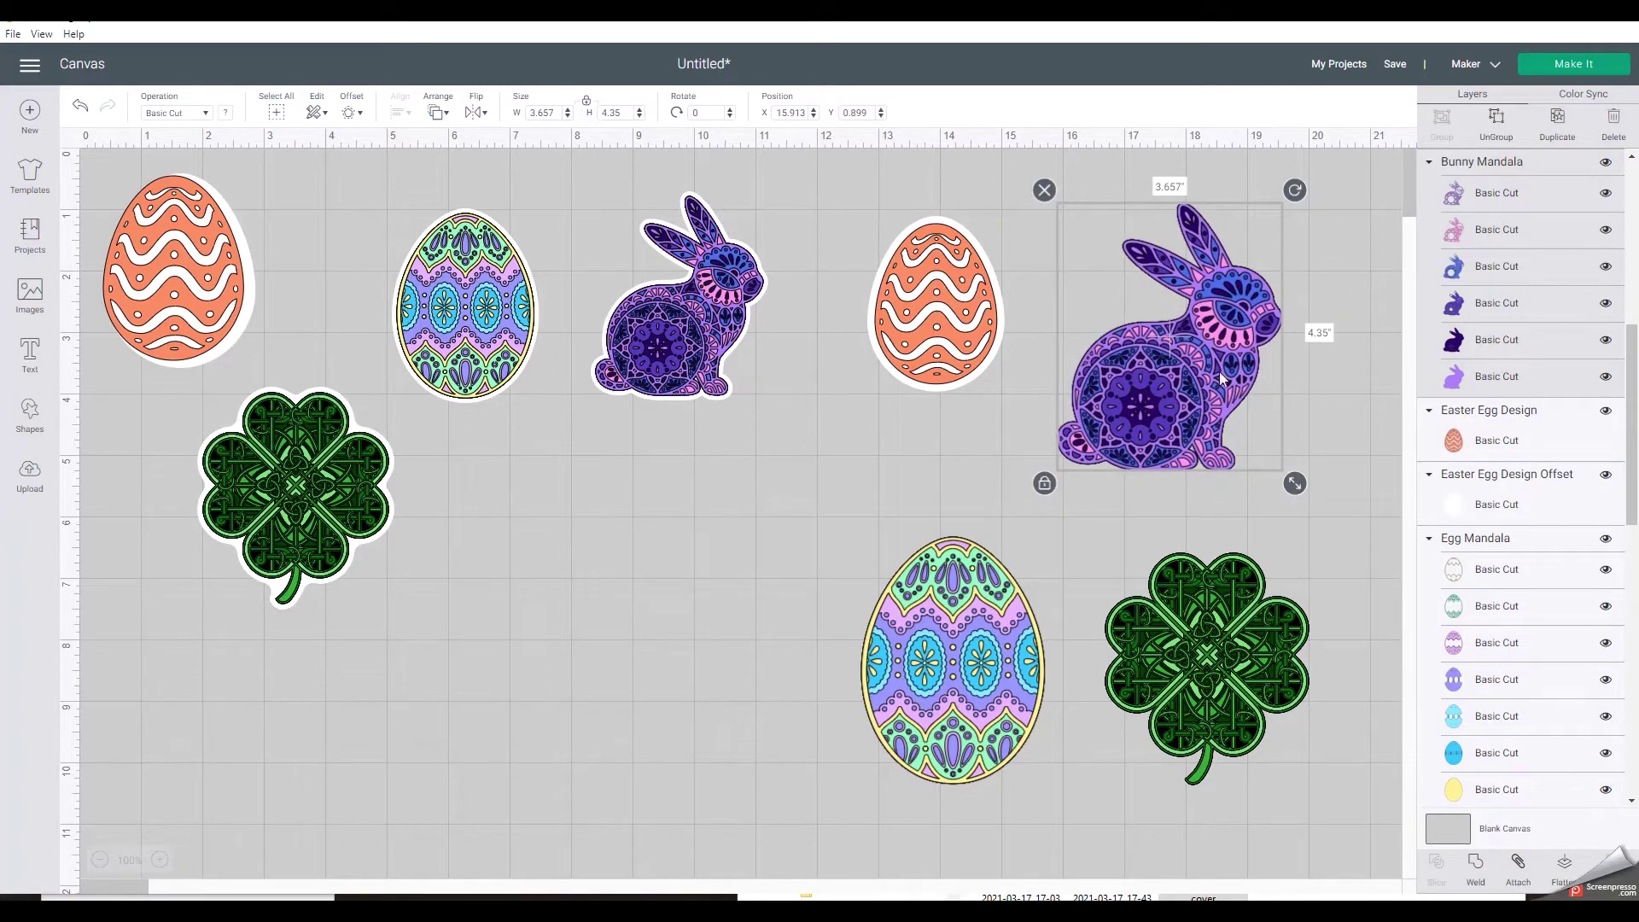
scroll(1477, 319, "up", 1)
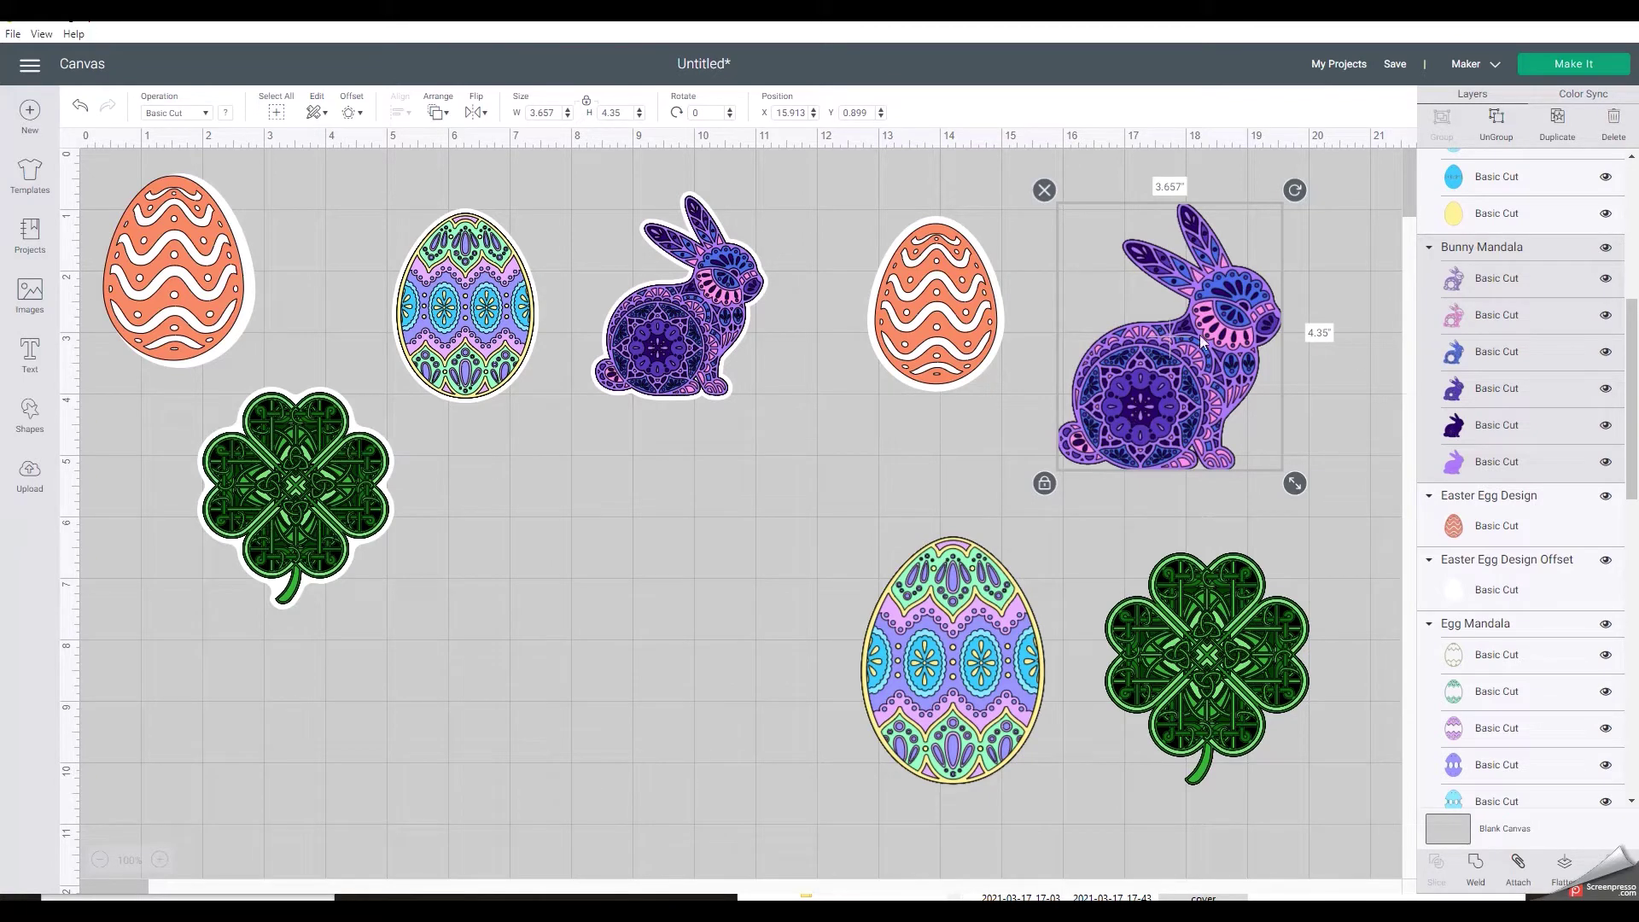
left_click(359, 119)
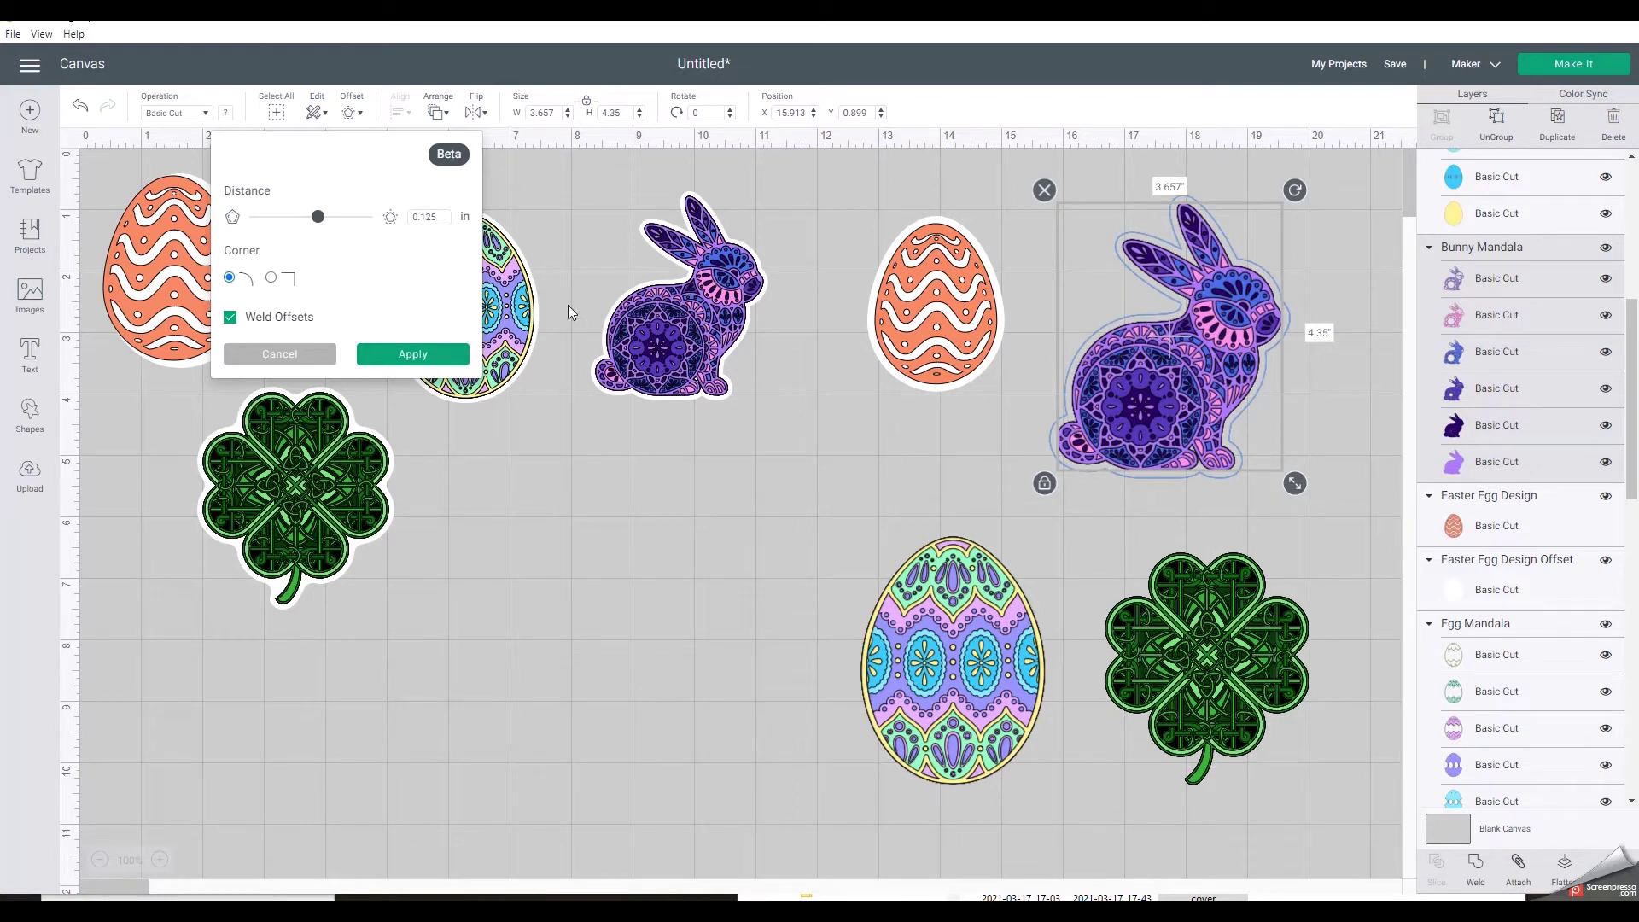
left_click(428, 357)
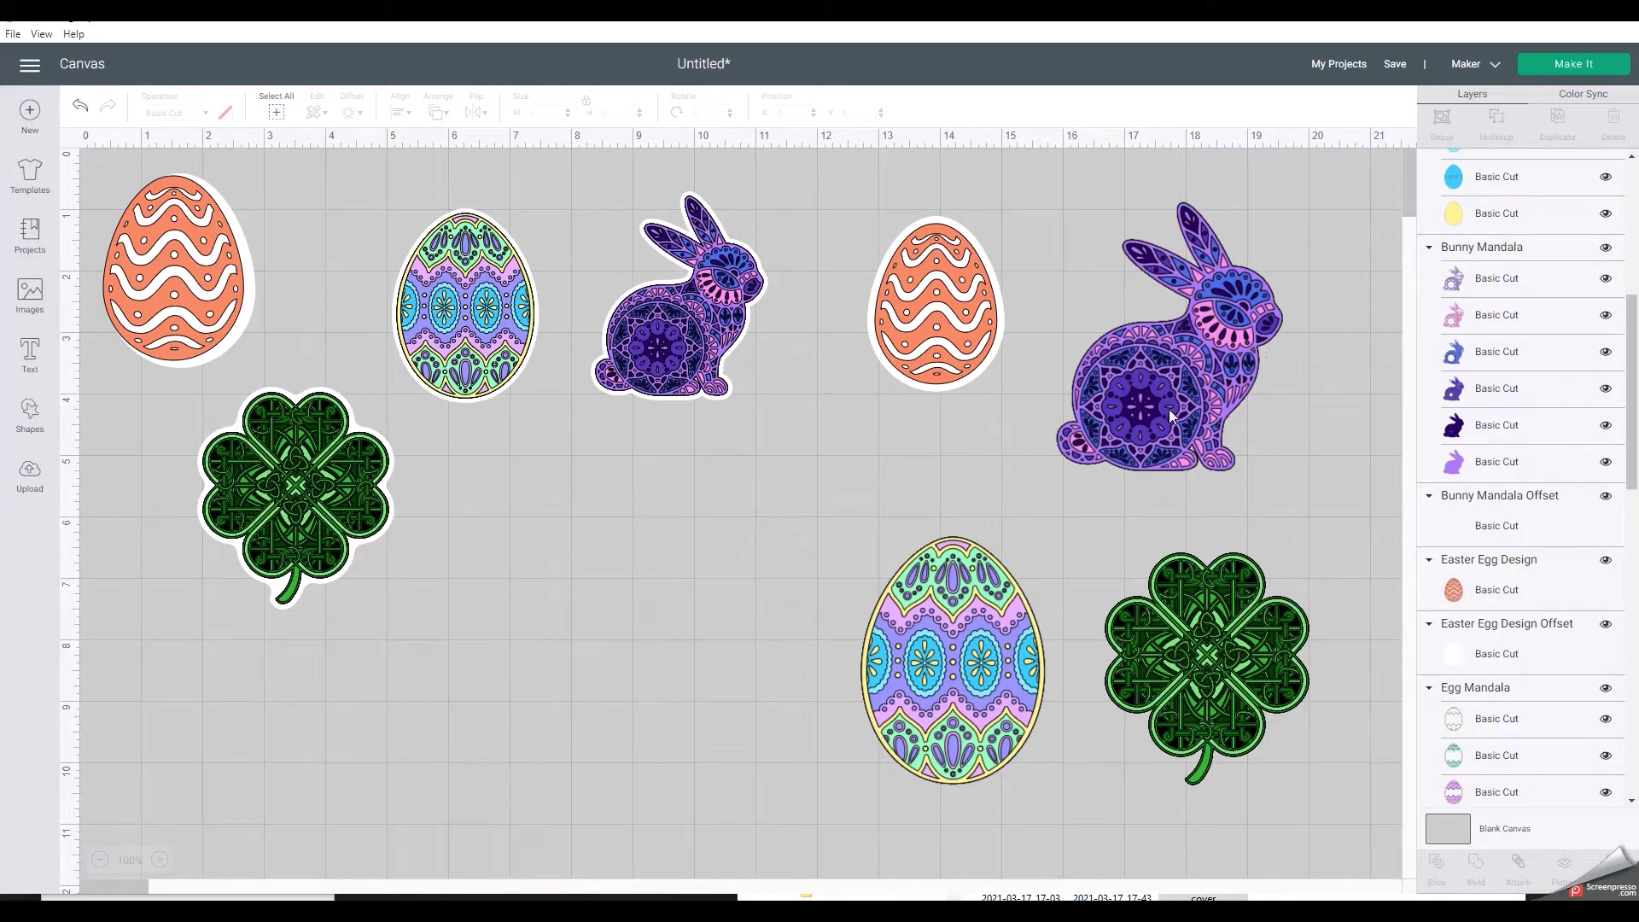
- Separate the bunny mandala from its blank offset layer and delete that offset
mouse_move(1169, 408)
left_mouse_down()
mouse_move(1243, 408)
mouse_move(1171, 392)
left_mouse_up()
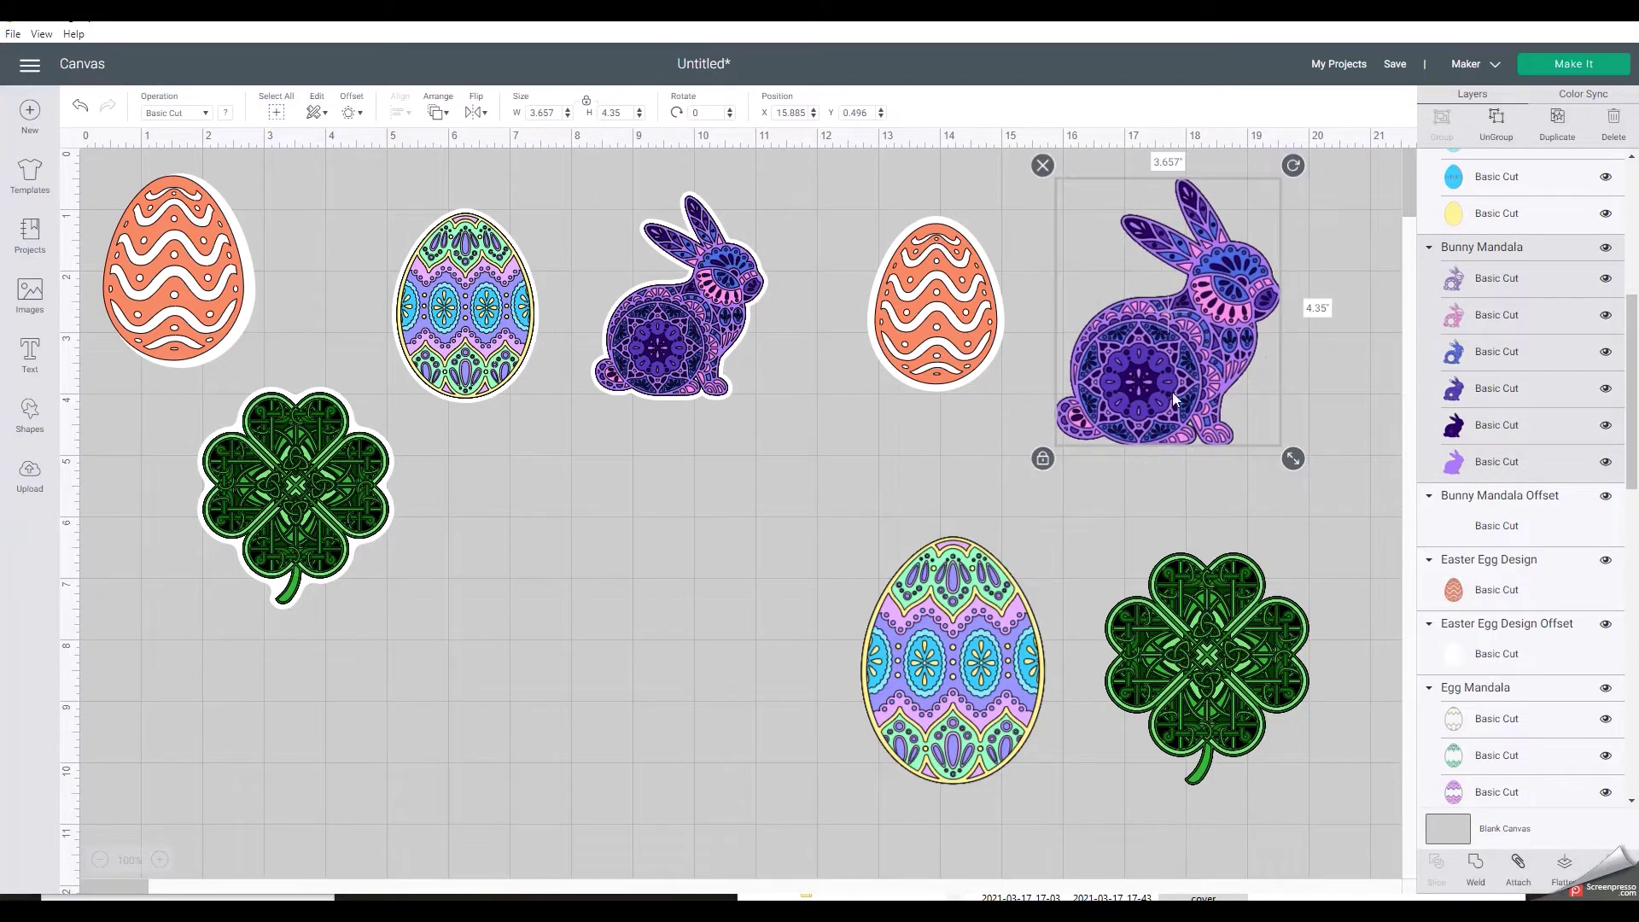
left_click(1476, 521)
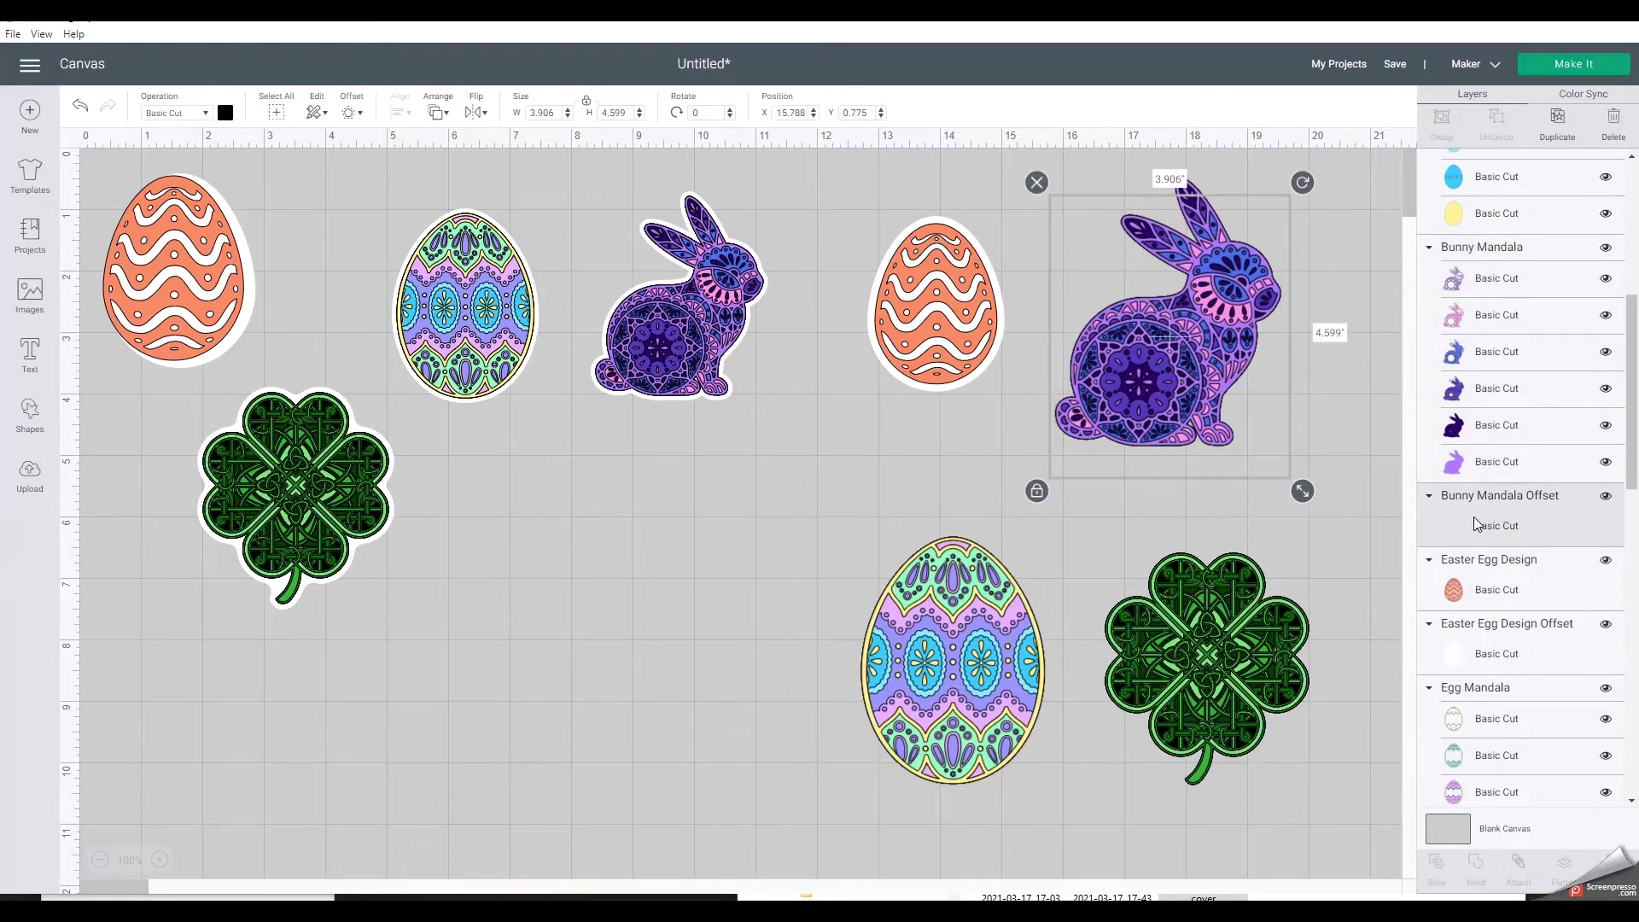
left_click_drag(1240, 468, 712, 684)
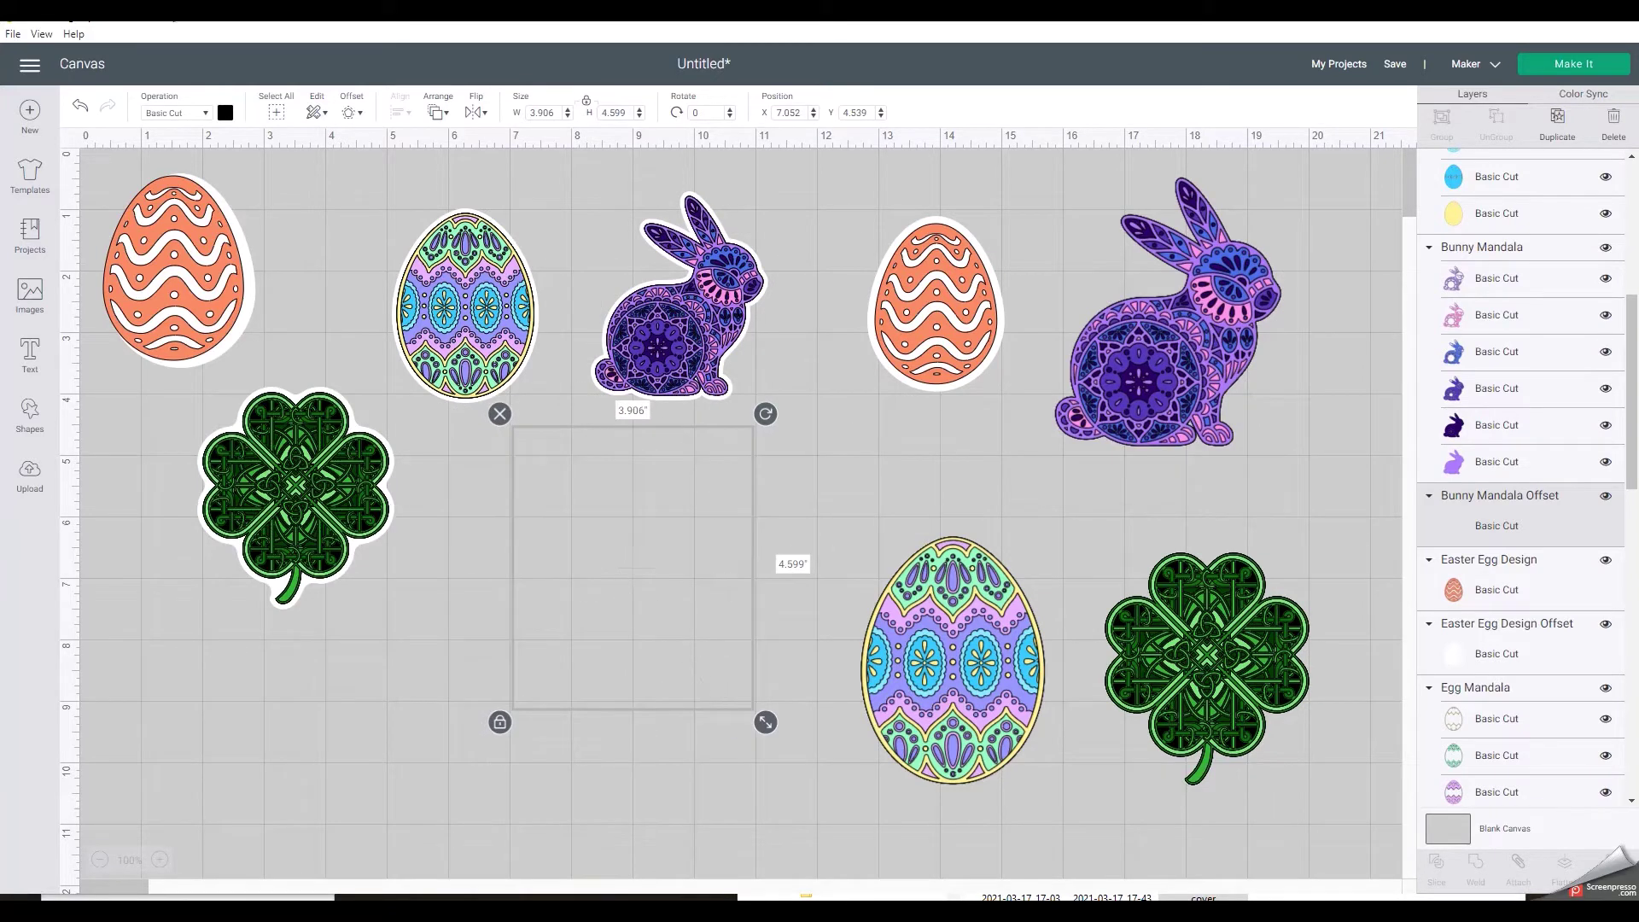
left_click(225, 113)
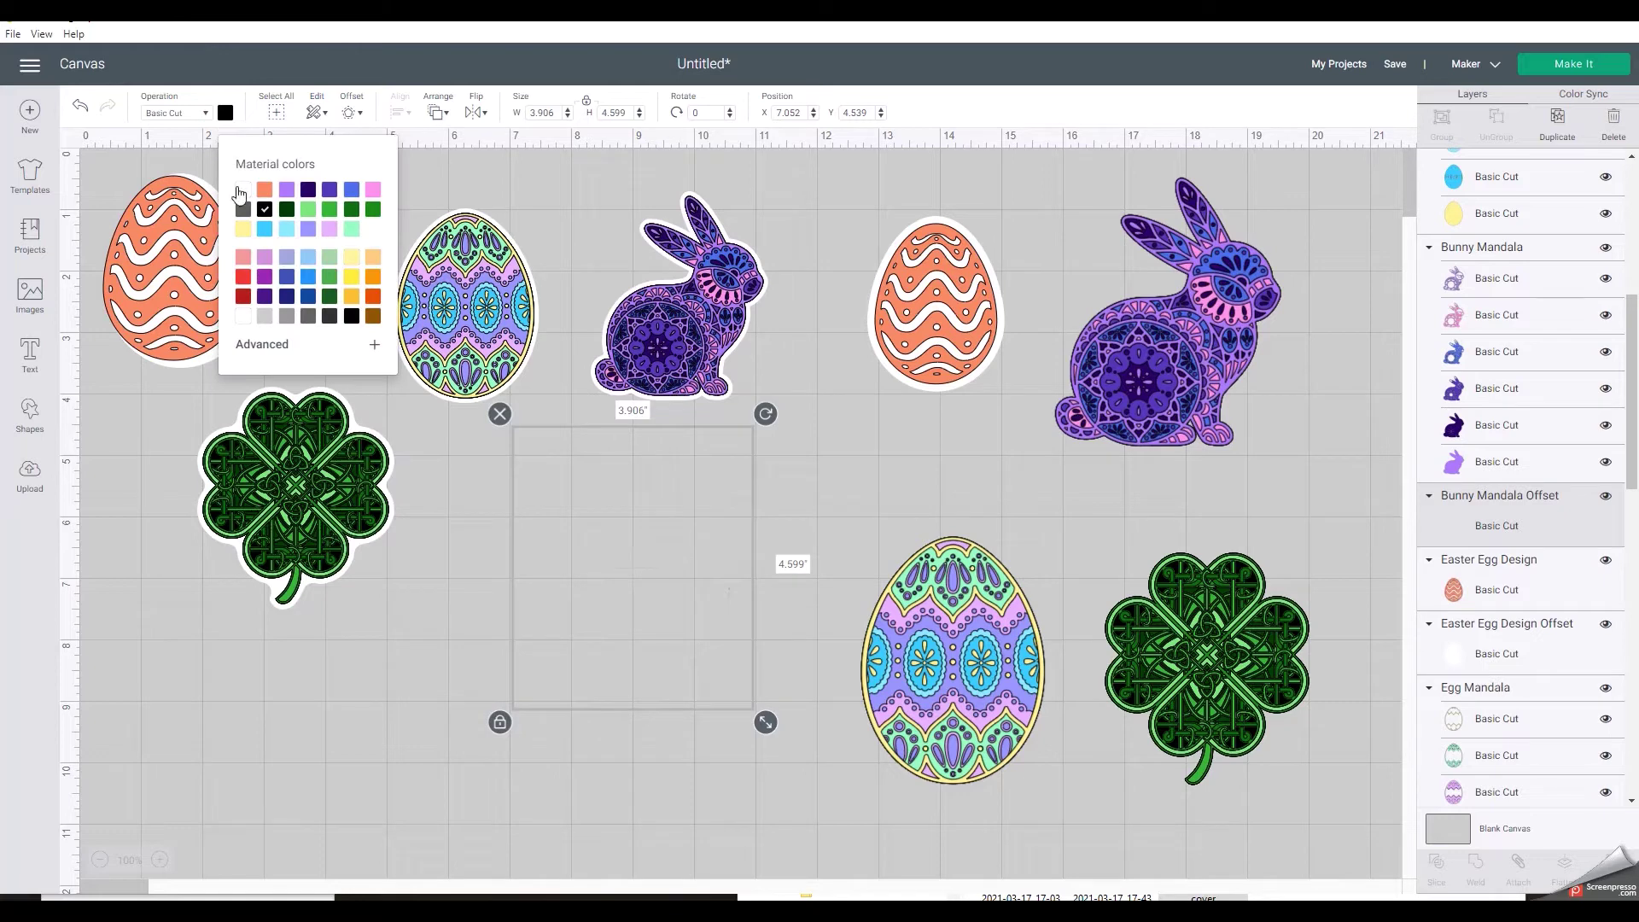
left_click(501, 414)
- Create a 0.125 in offset with rounded corners from only the solid dark purple layer of the large bunny mandala
left_click(1177, 357)
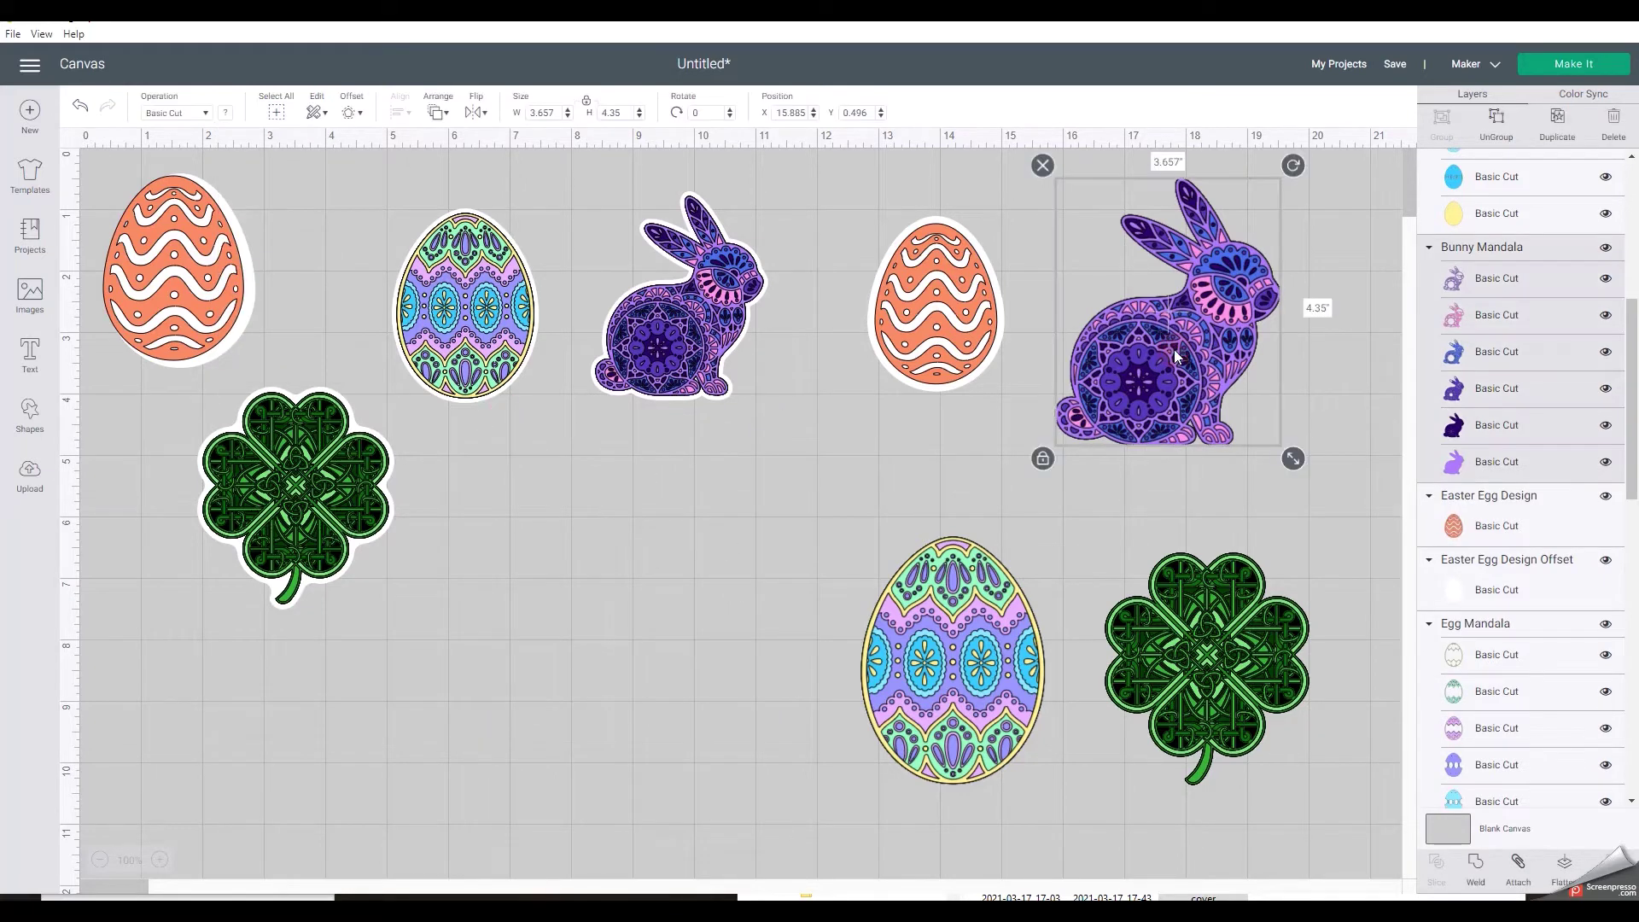
left_click(1483, 432)
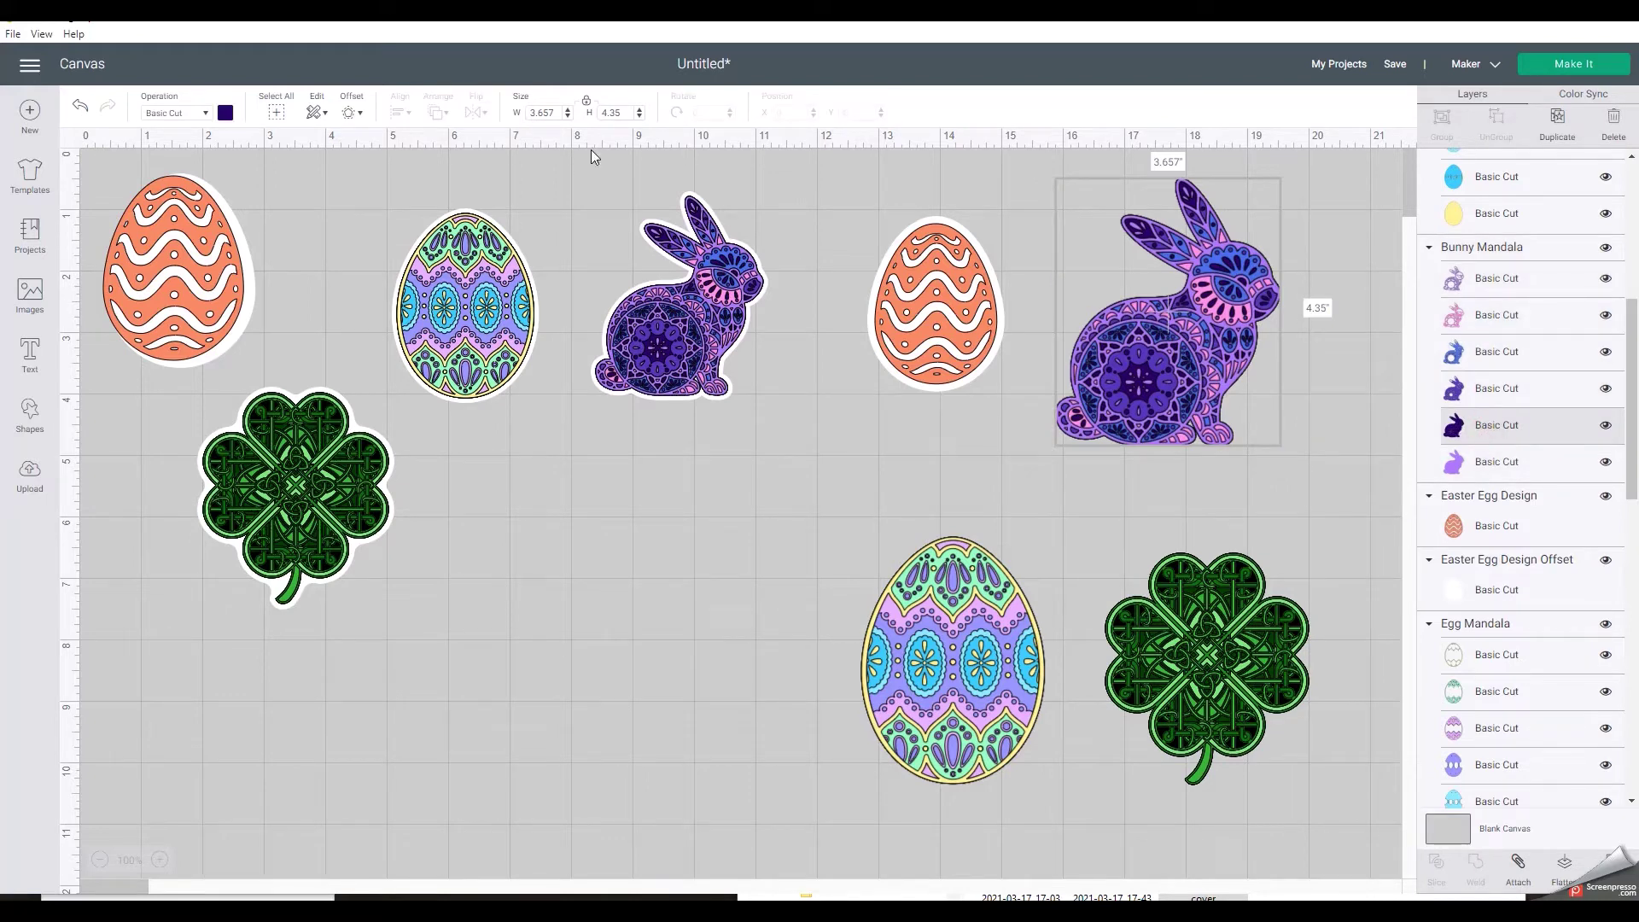
left_click(360, 115)
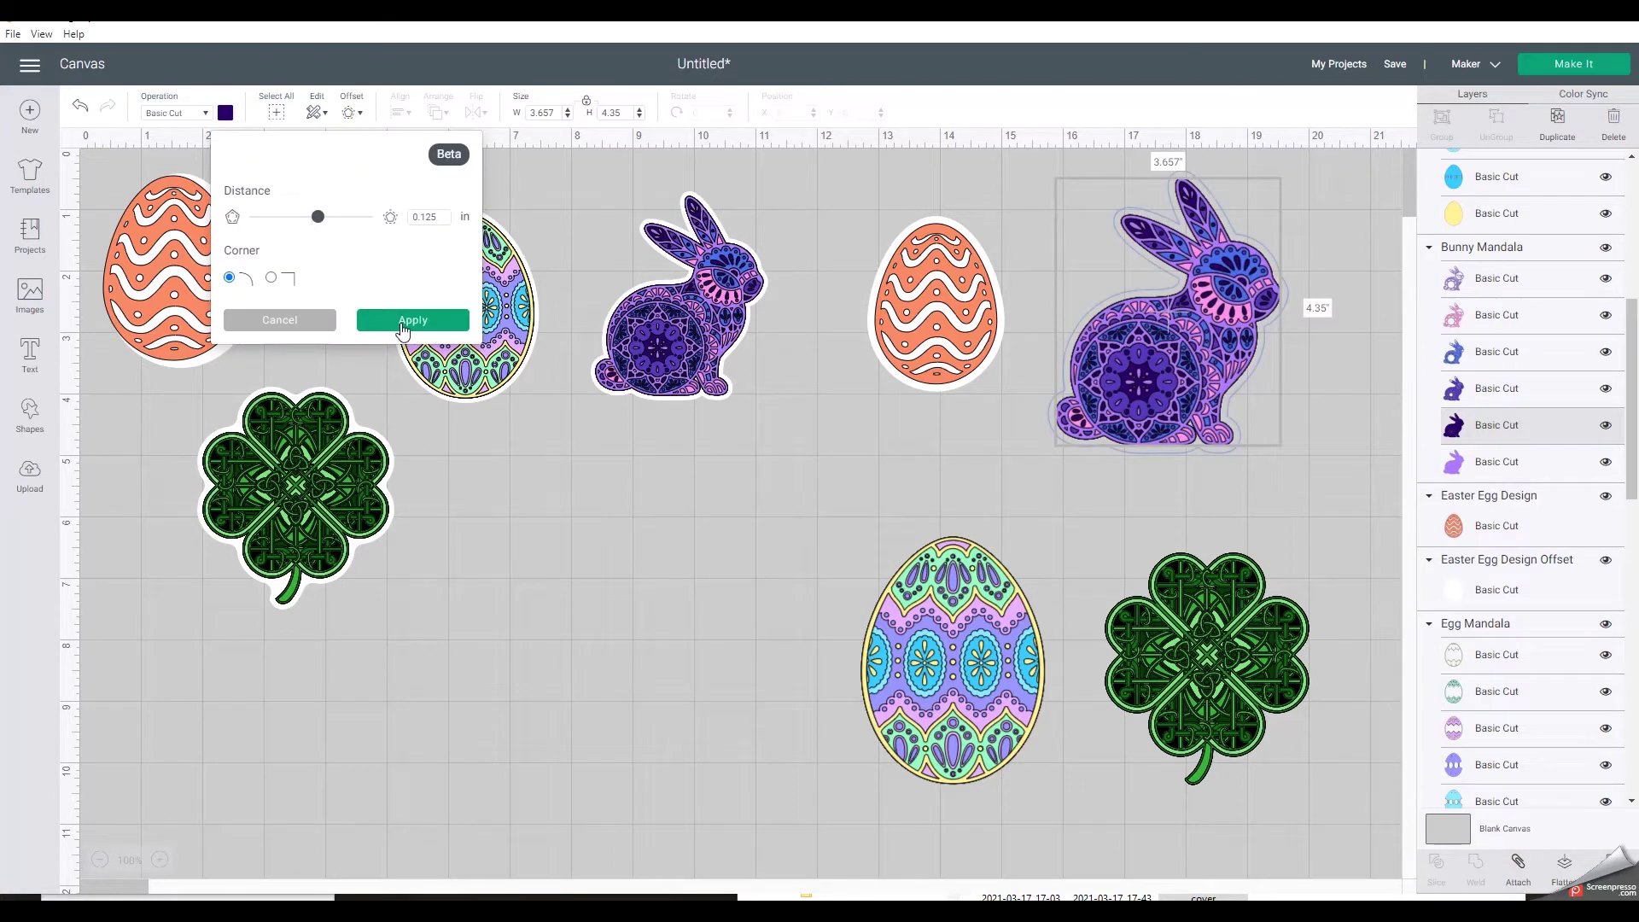
left_click(403, 328)
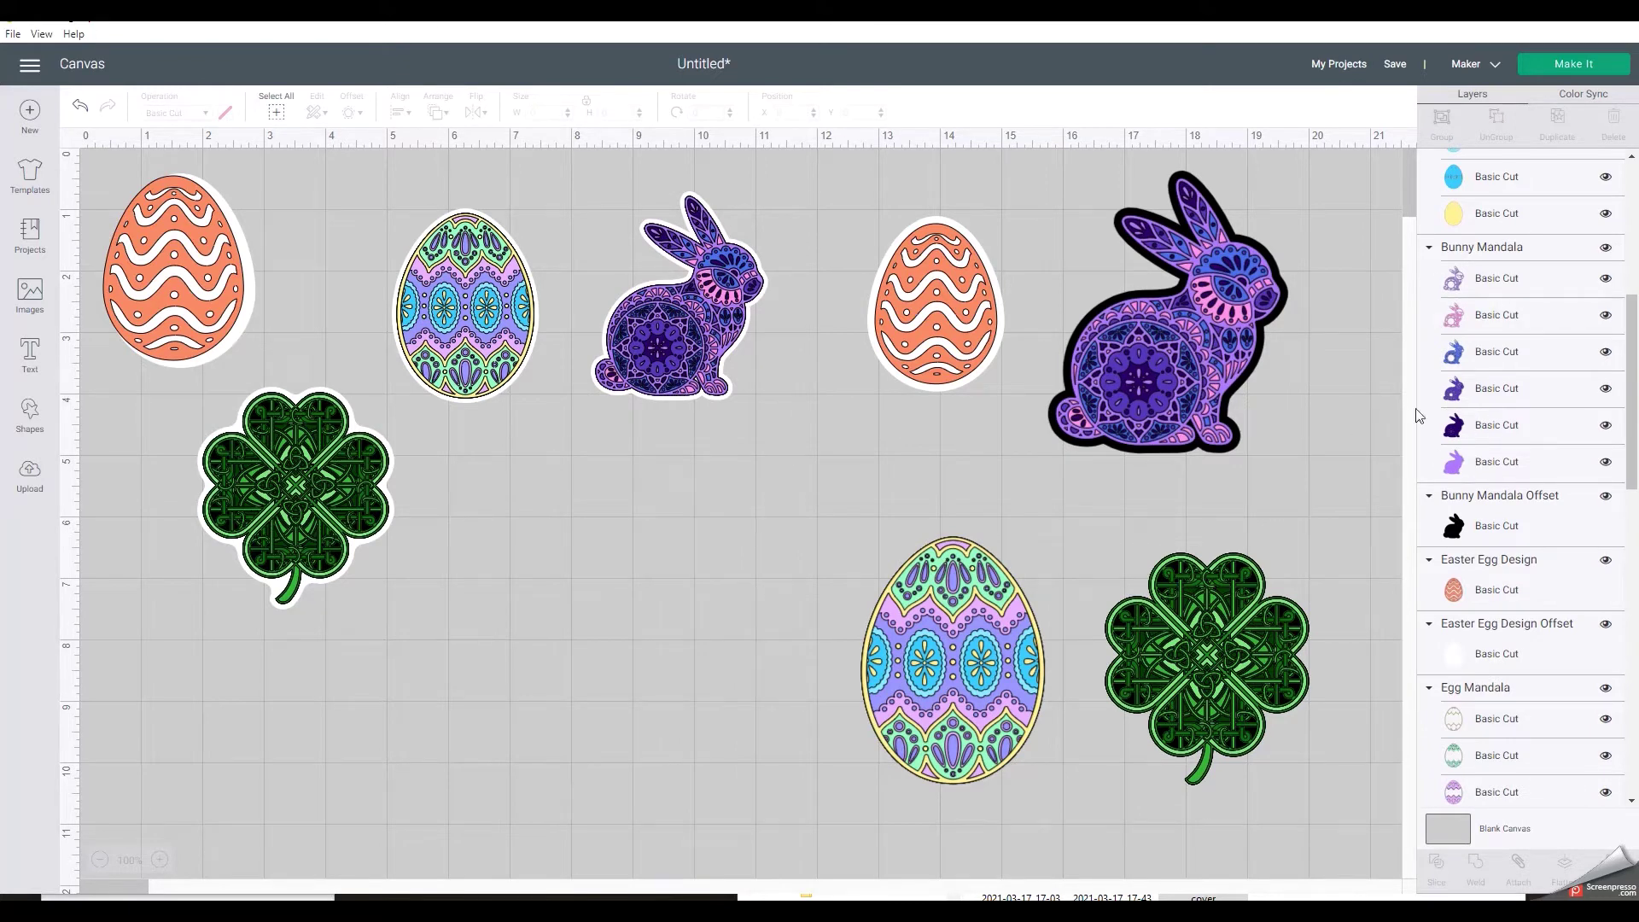
- Recolour the bunny mandala's black offset layer, trying pink and settling on white
left_click(1237, 387)
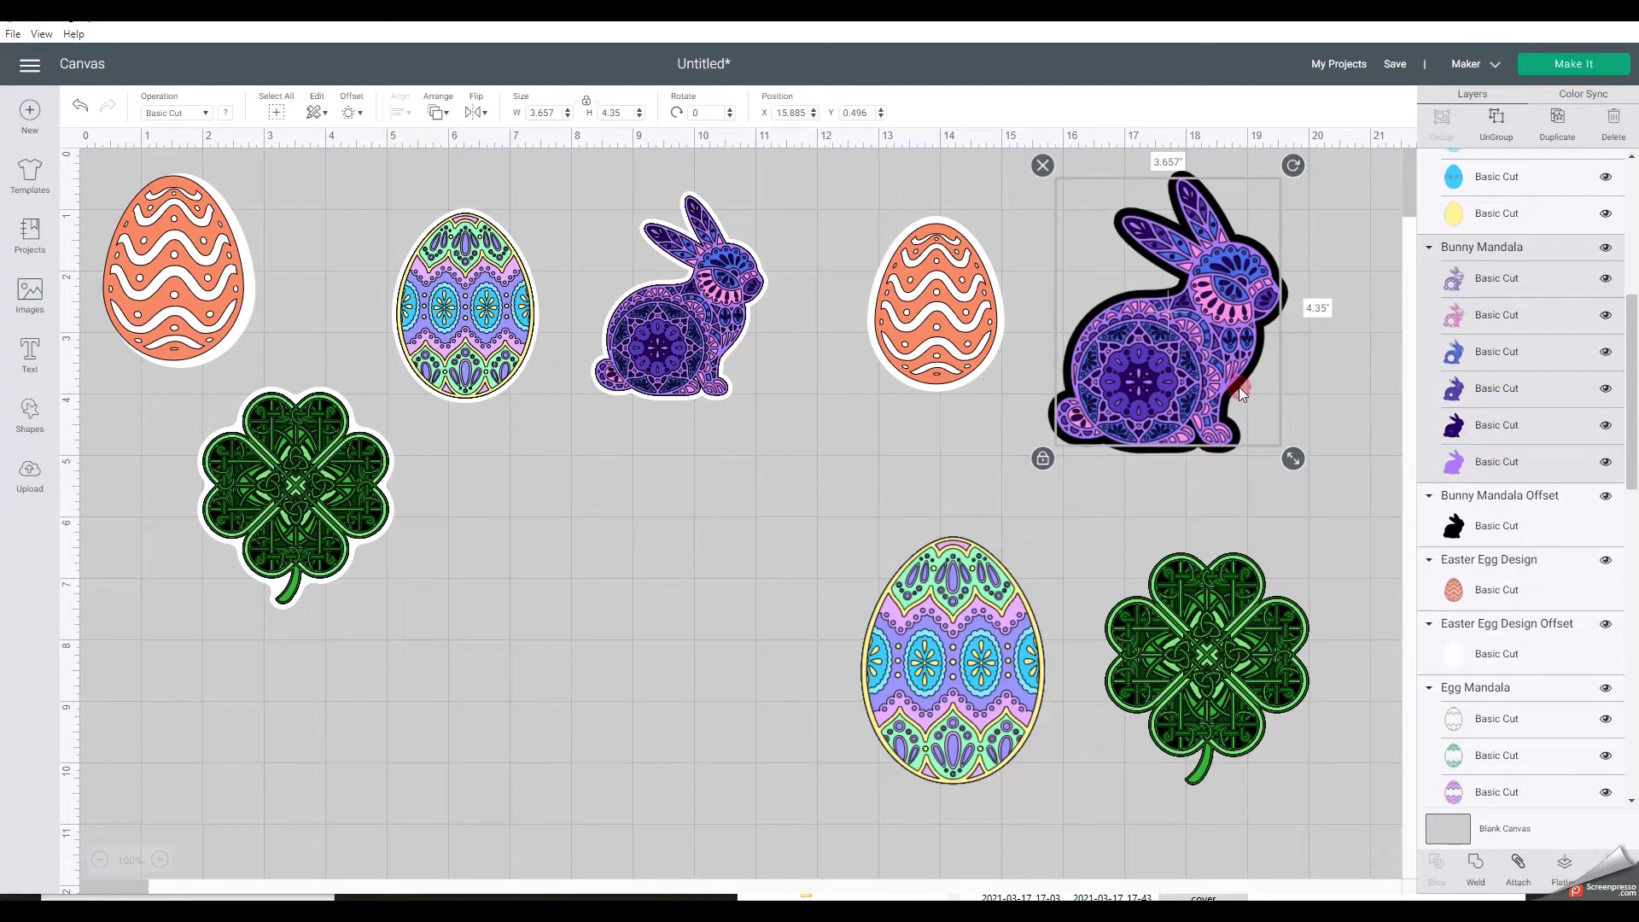
left_click(1216, 468)
left_click(1176, 449)
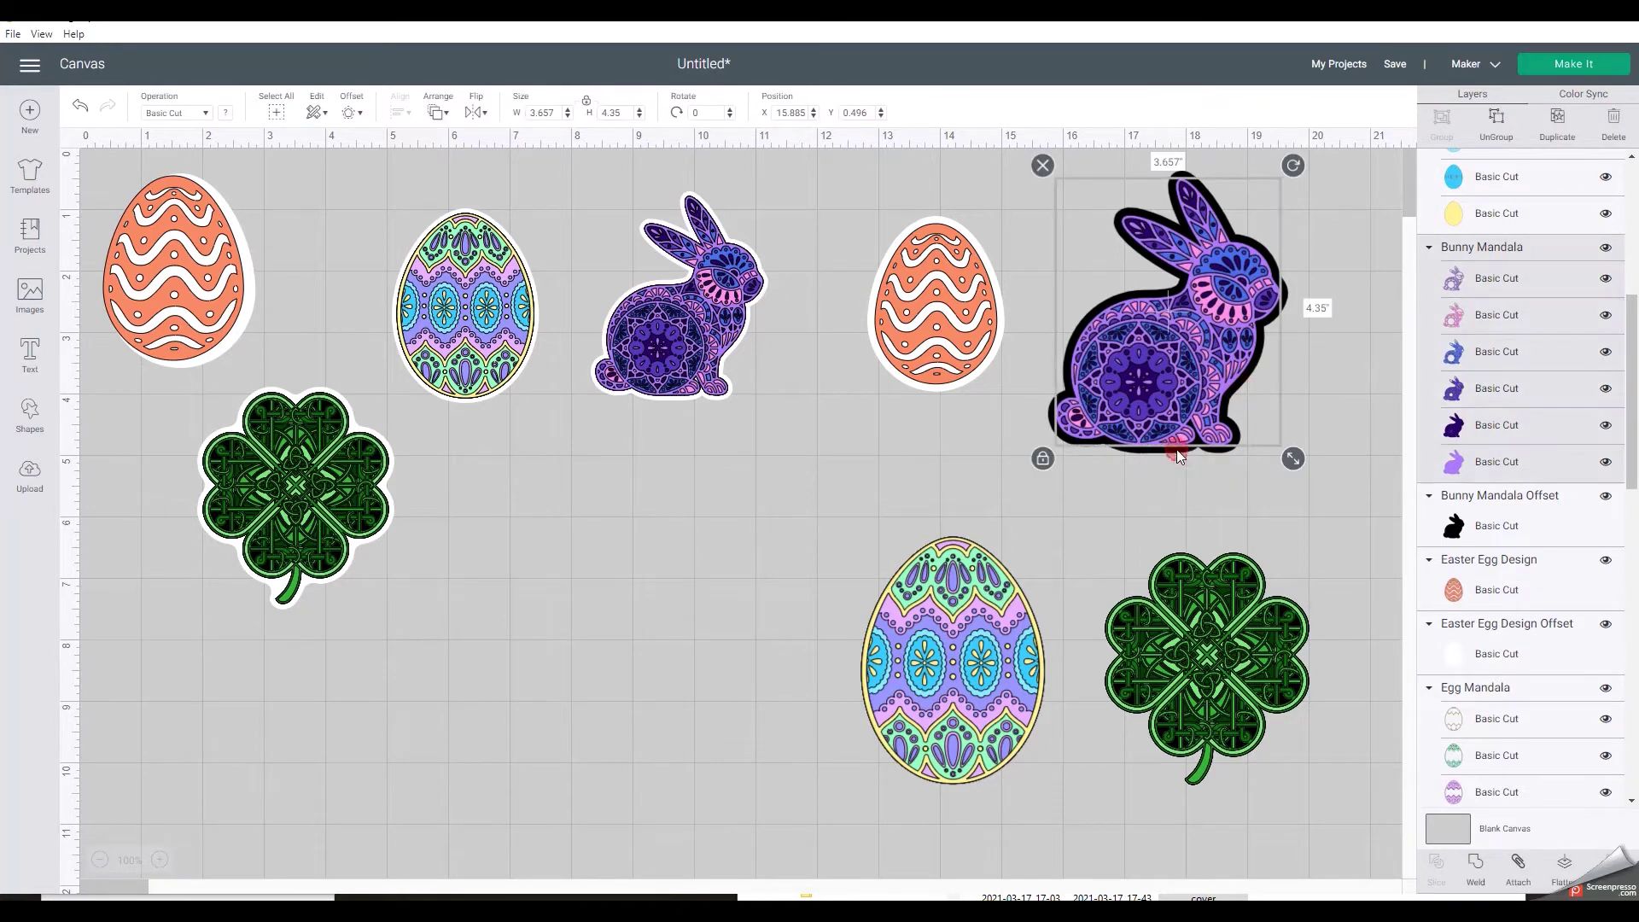
left_click(1220, 452)
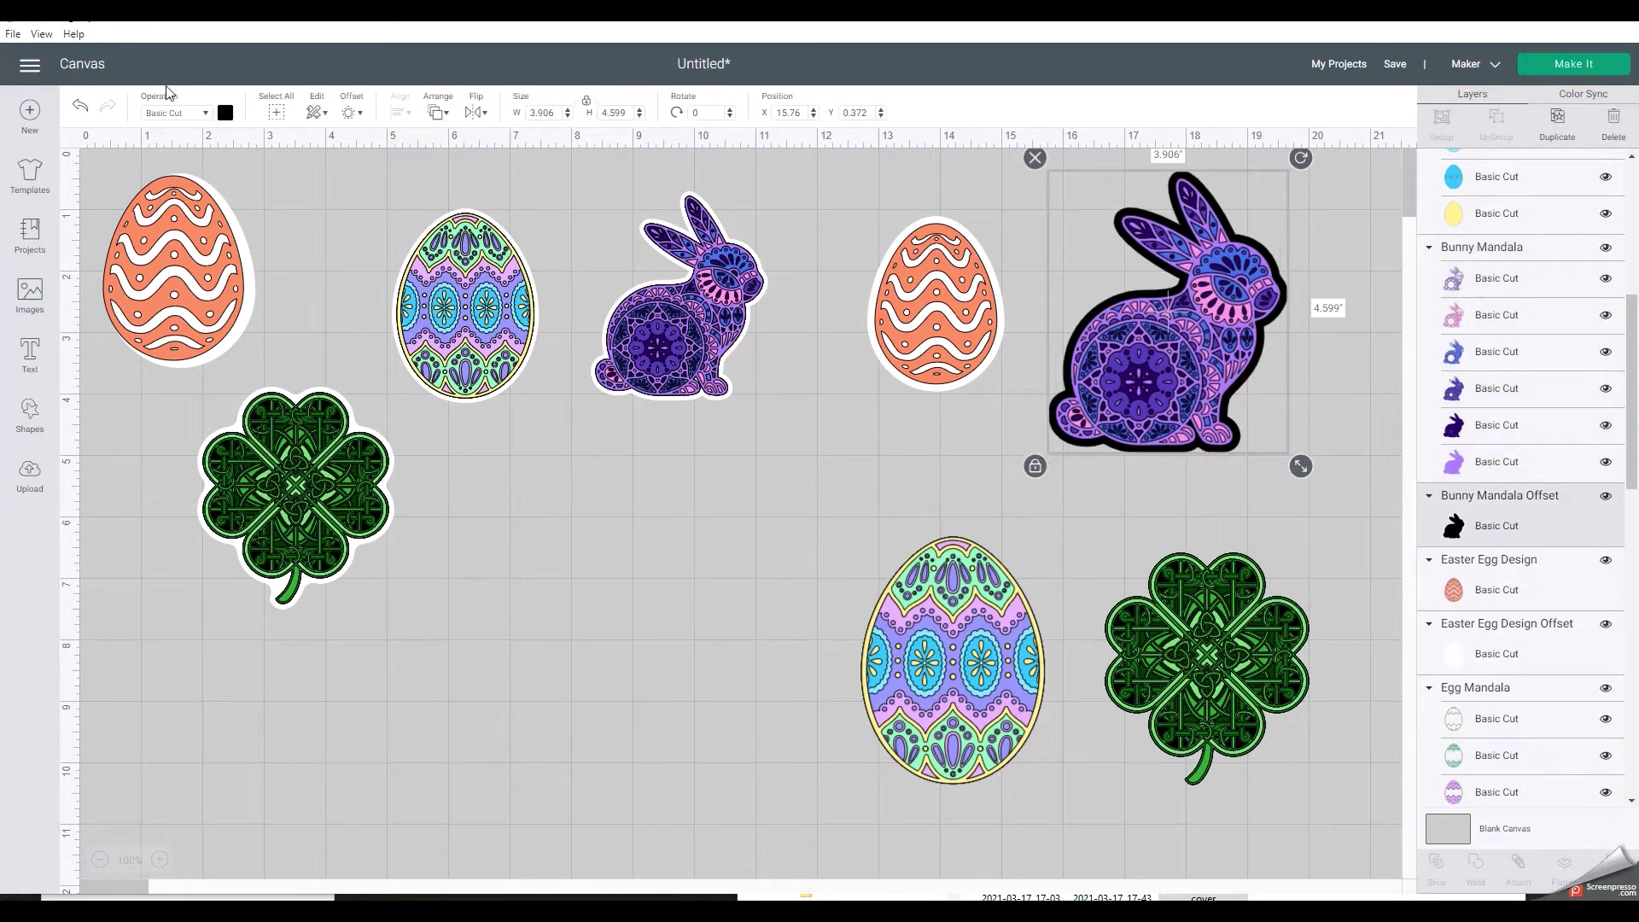
left_click(226, 113)
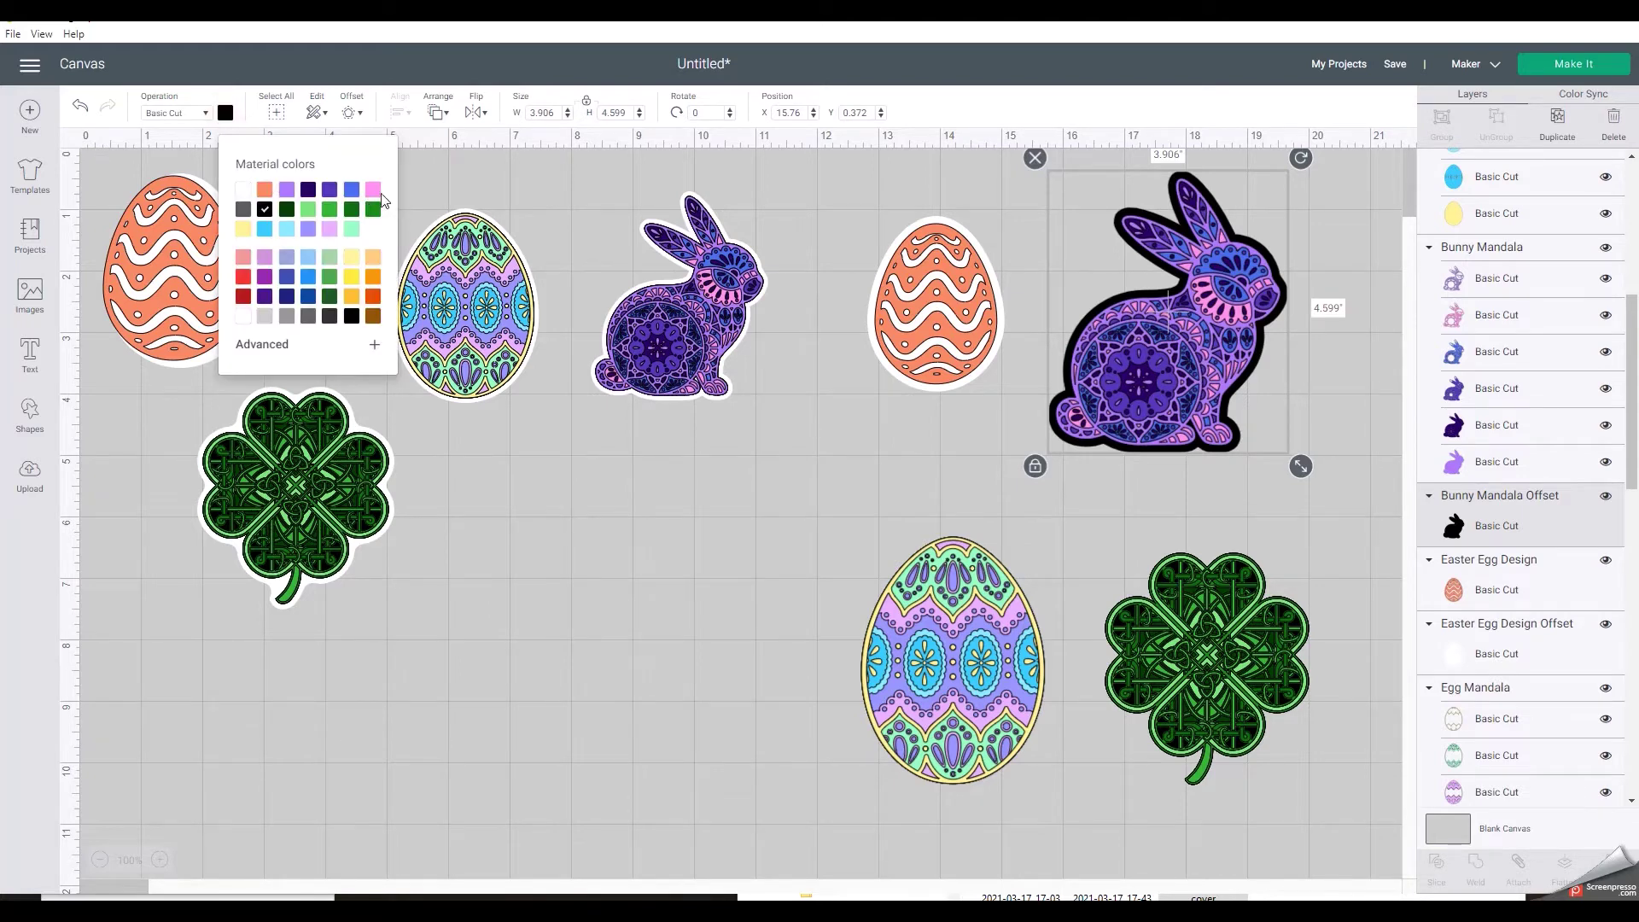
left_click(375, 192)
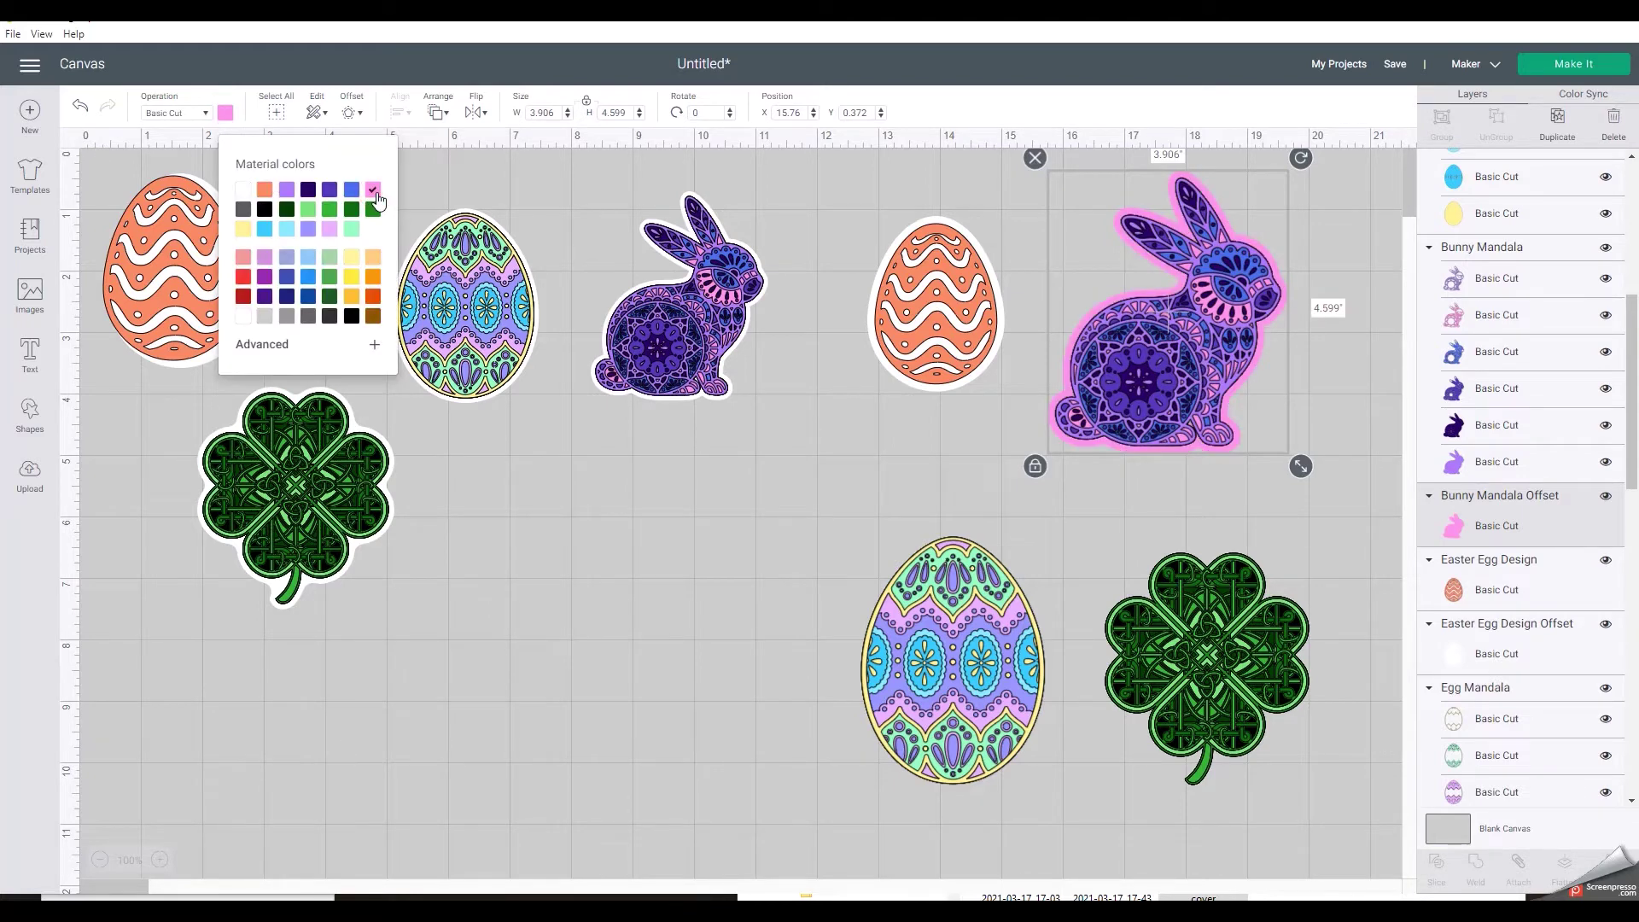
left_click(243, 315)
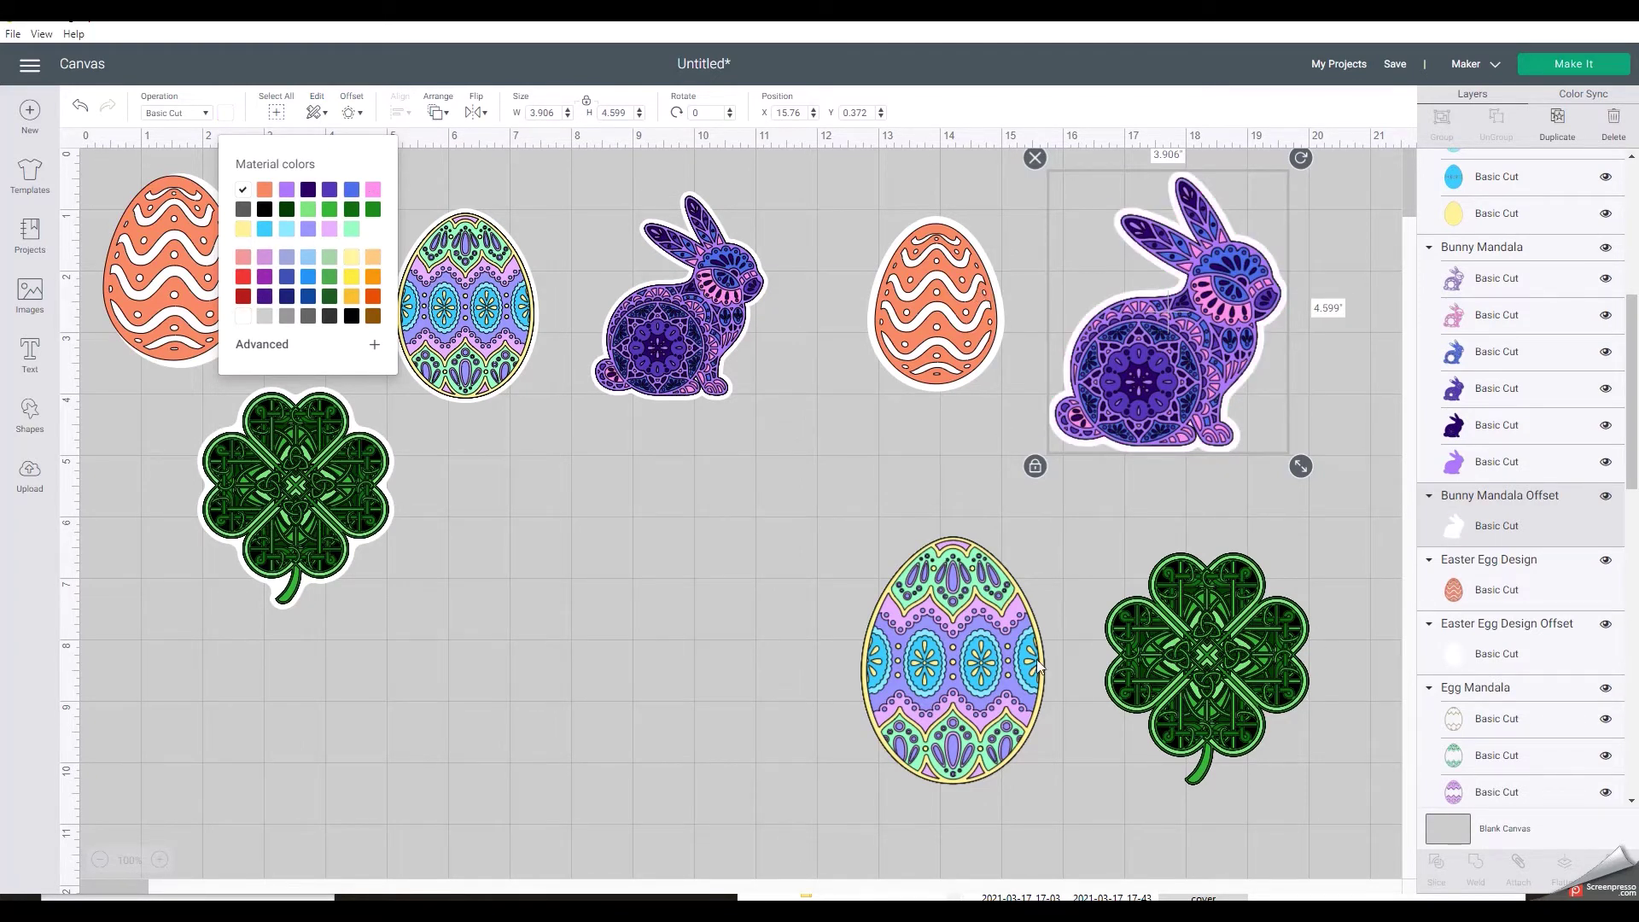
- Move the large egg mandala clear of its neighbours and create a welded 0.125 in offset with rounded corners around it
left_click_drag(967, 663, 883, 600)
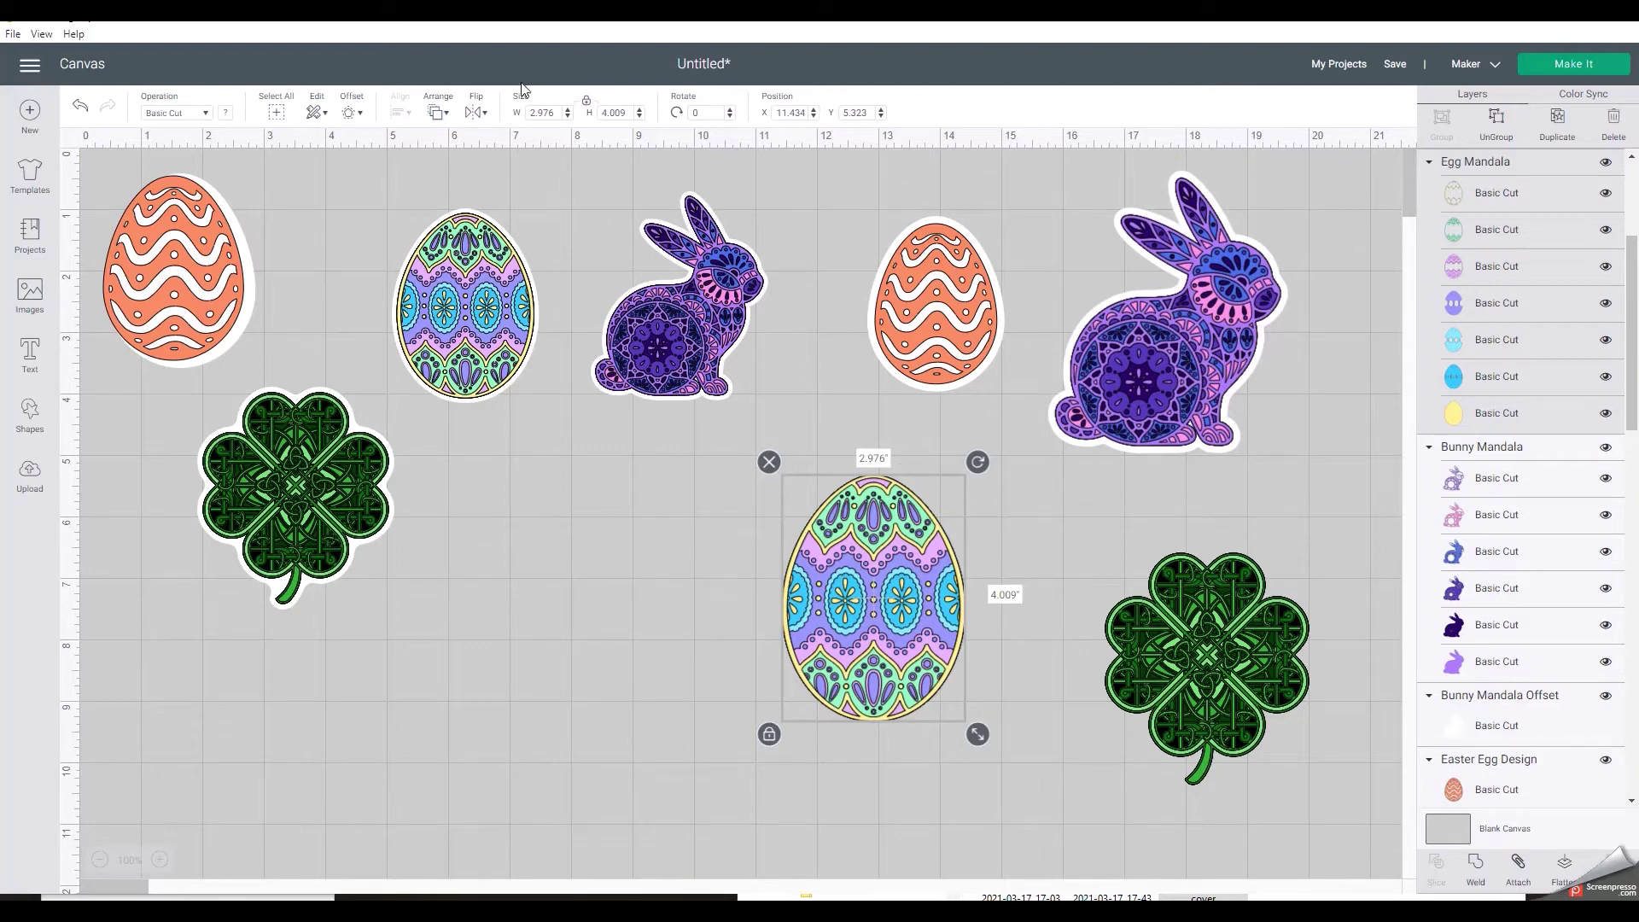
left_click(362, 122)
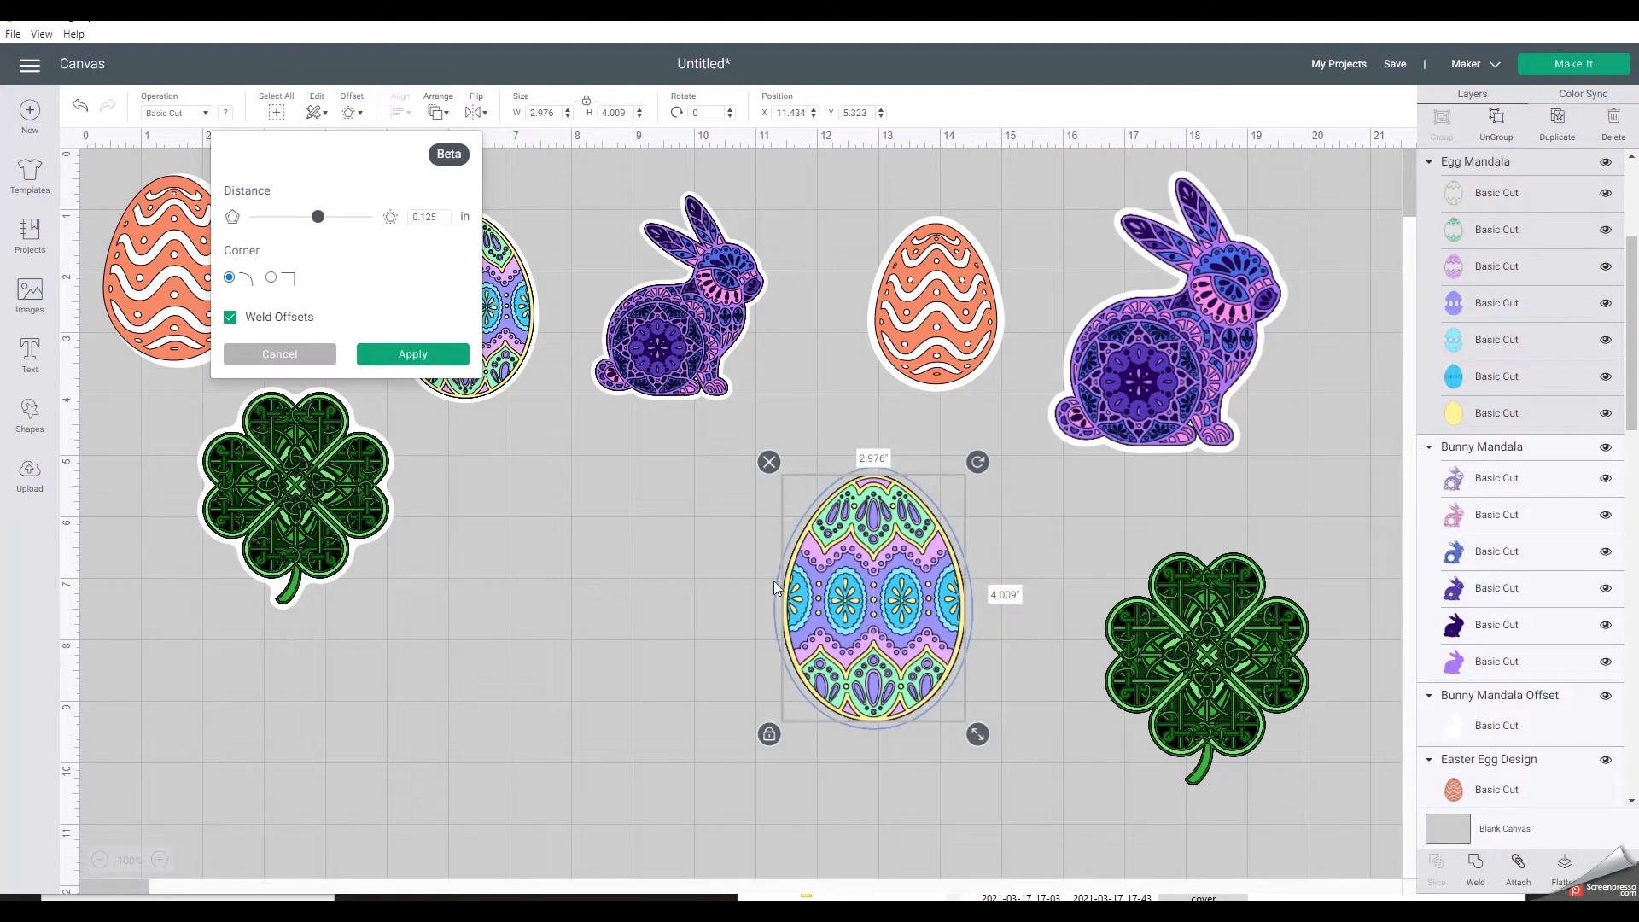
left_click(390, 361)
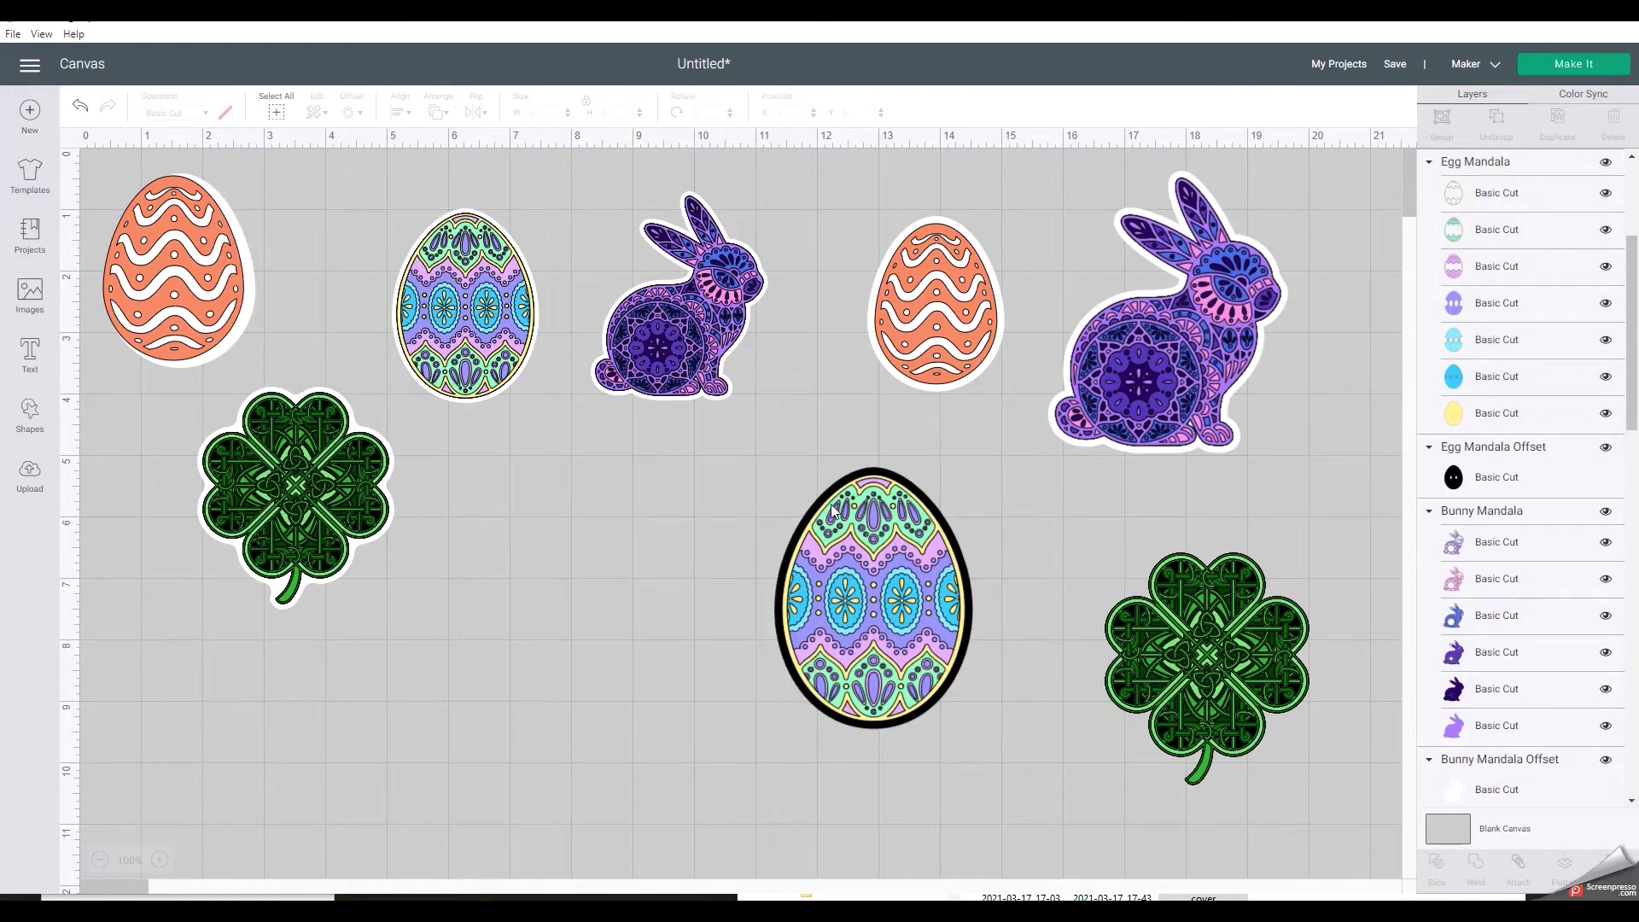
- Recolour the large egg mandala's black offset layer white
left_click(1496, 485)
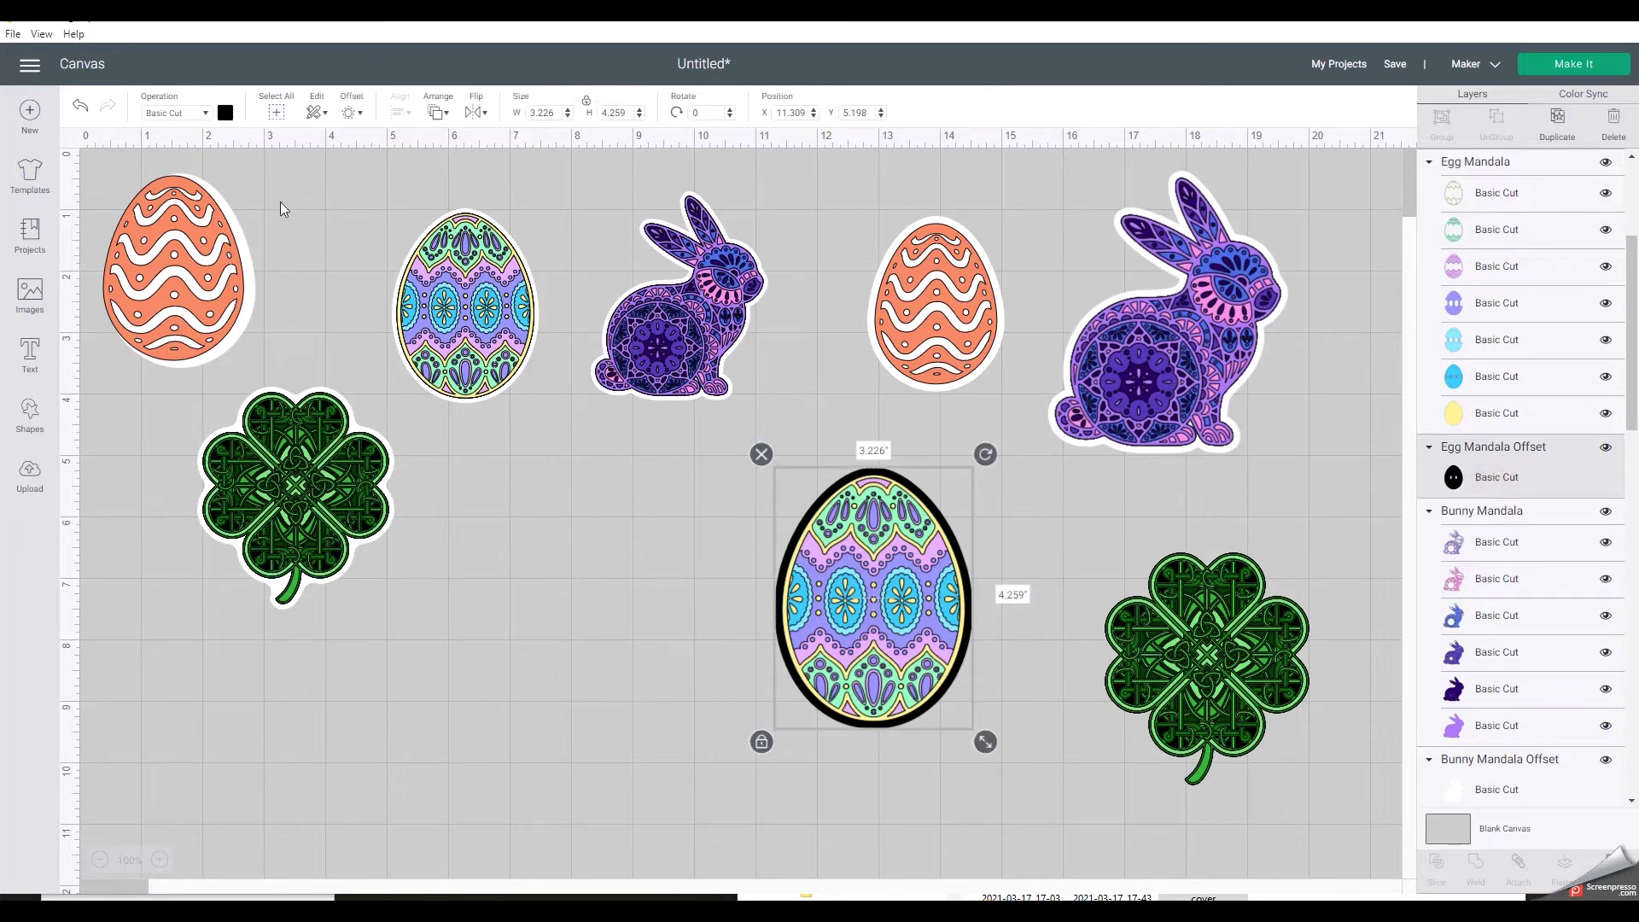
left_click(225, 113)
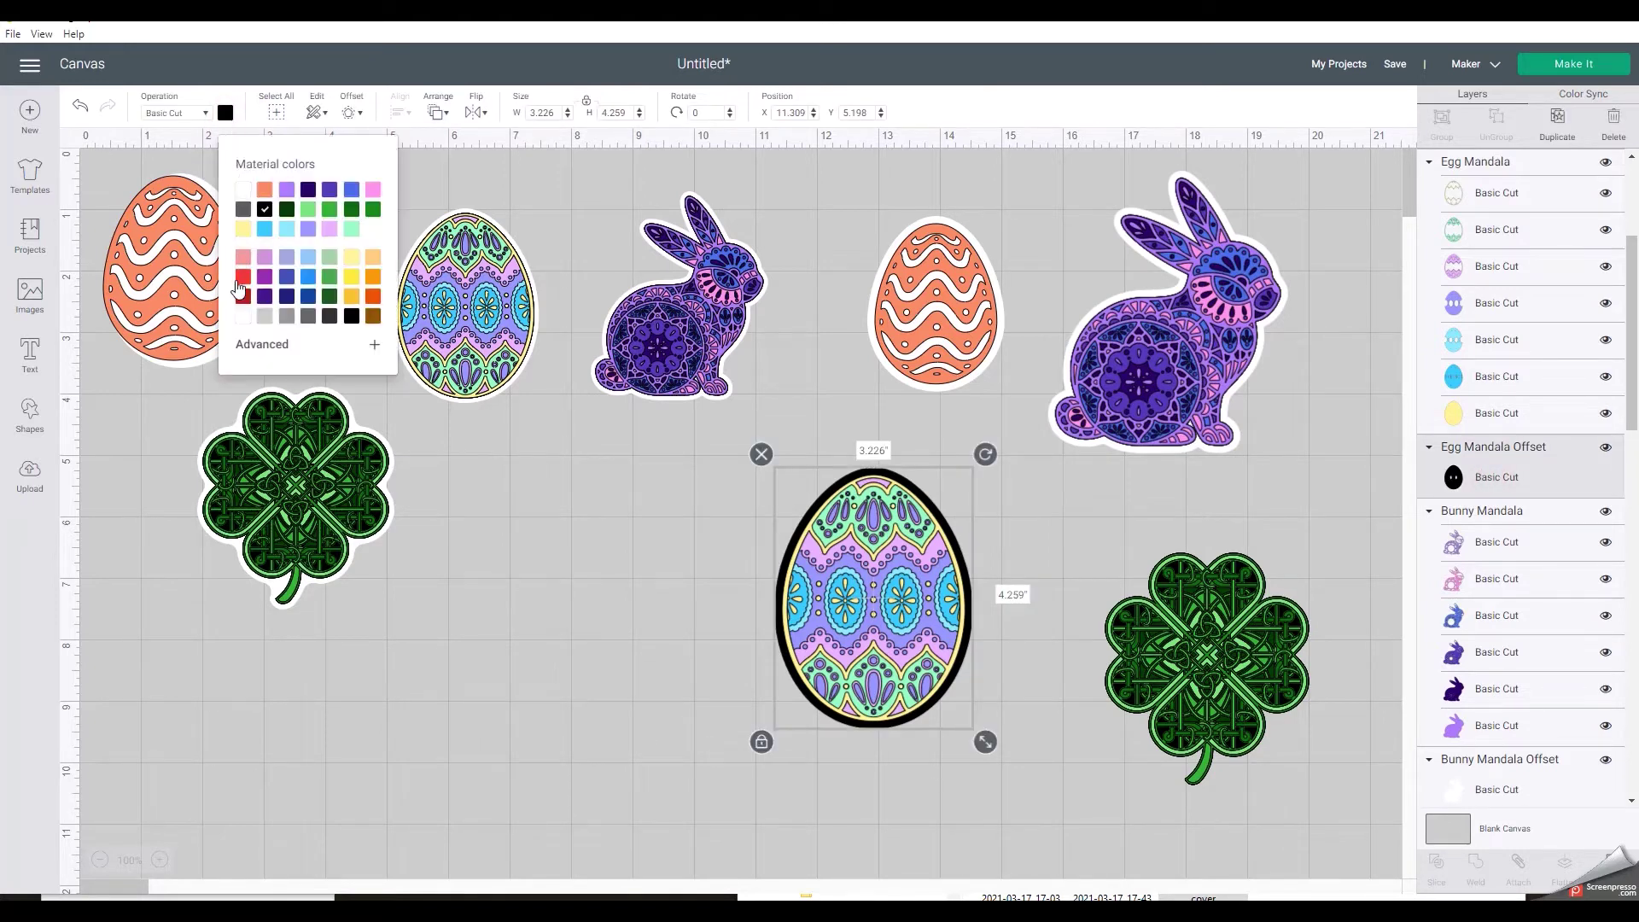
left_click(243, 317)
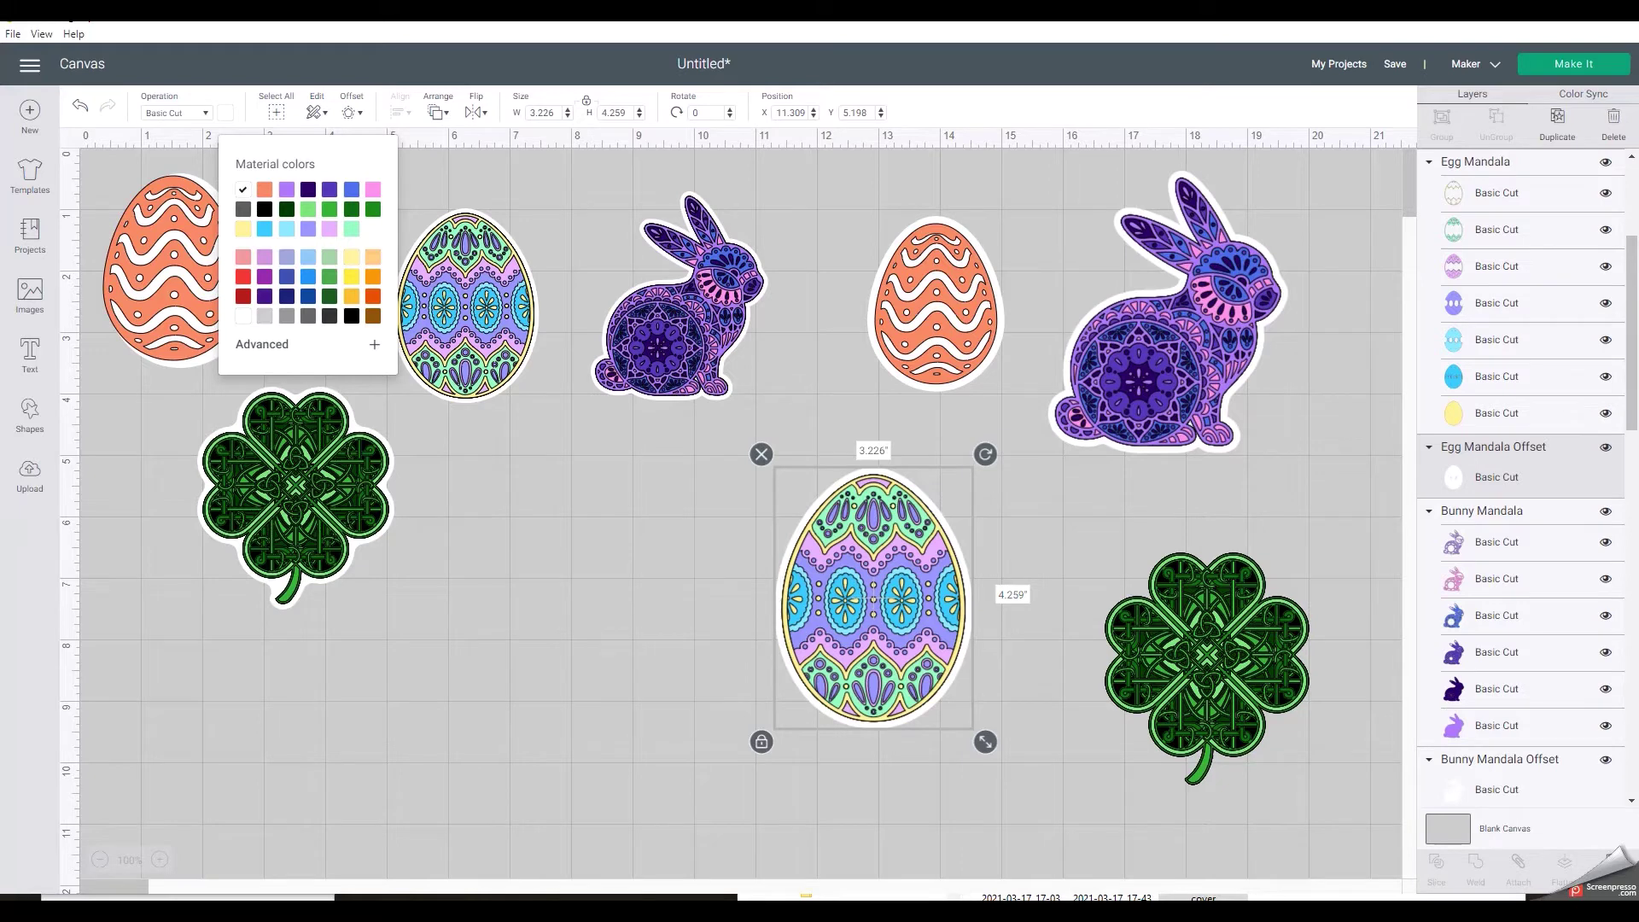
- Hide all inner contours of the egg mandala's offset layer so that only the solid egg shape stays
left_click(1608, 862)
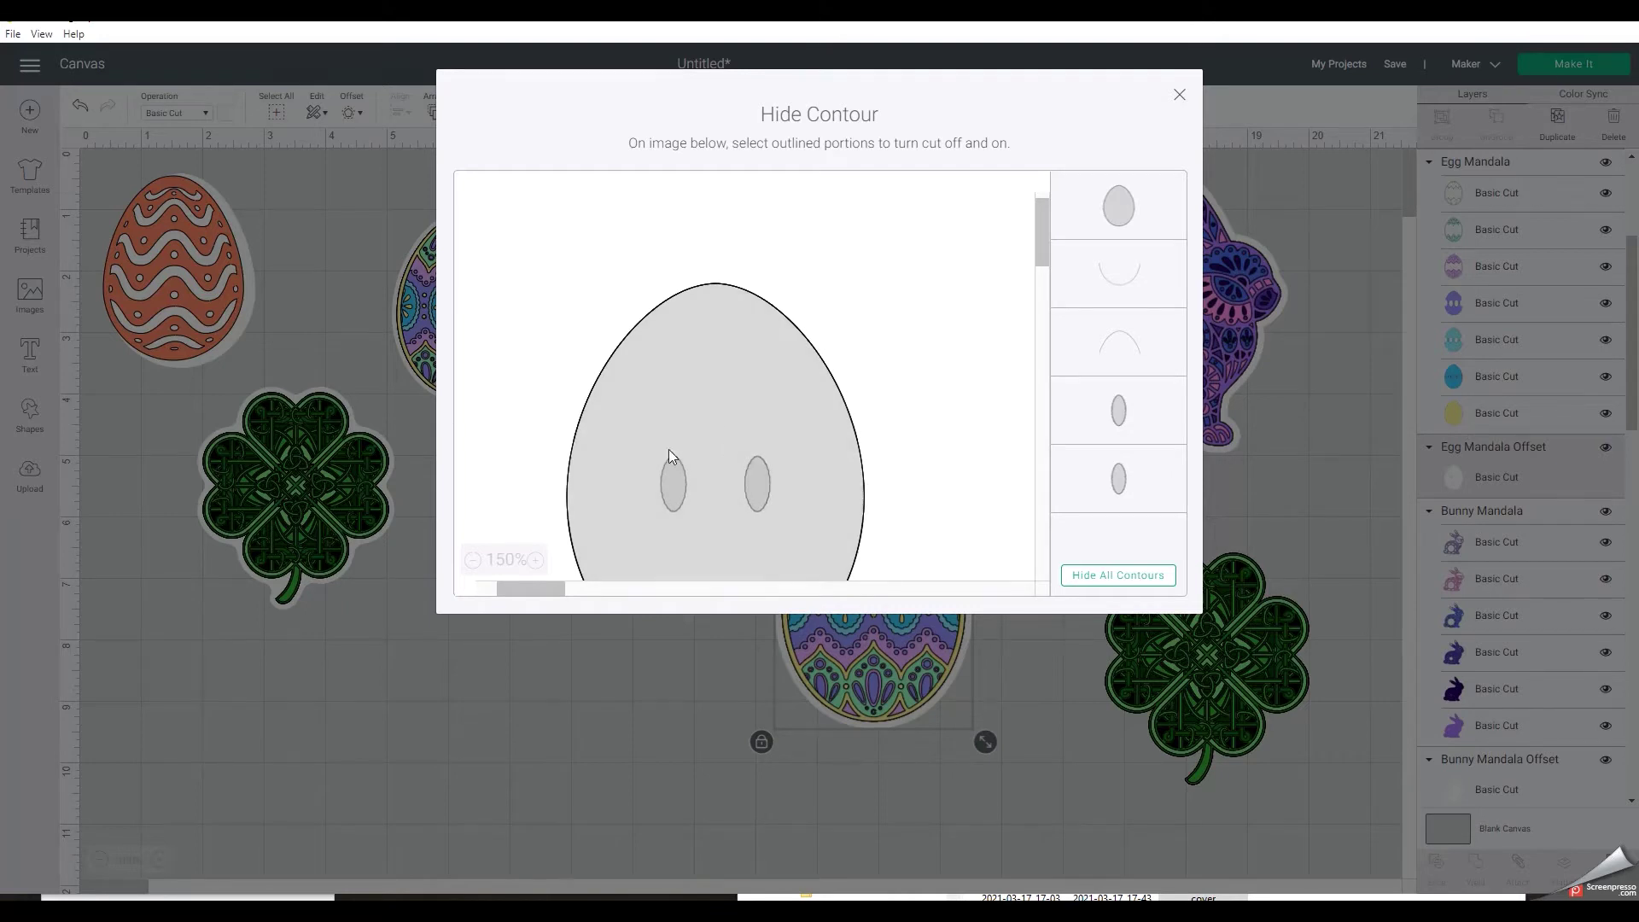
triple_click(909, 79)
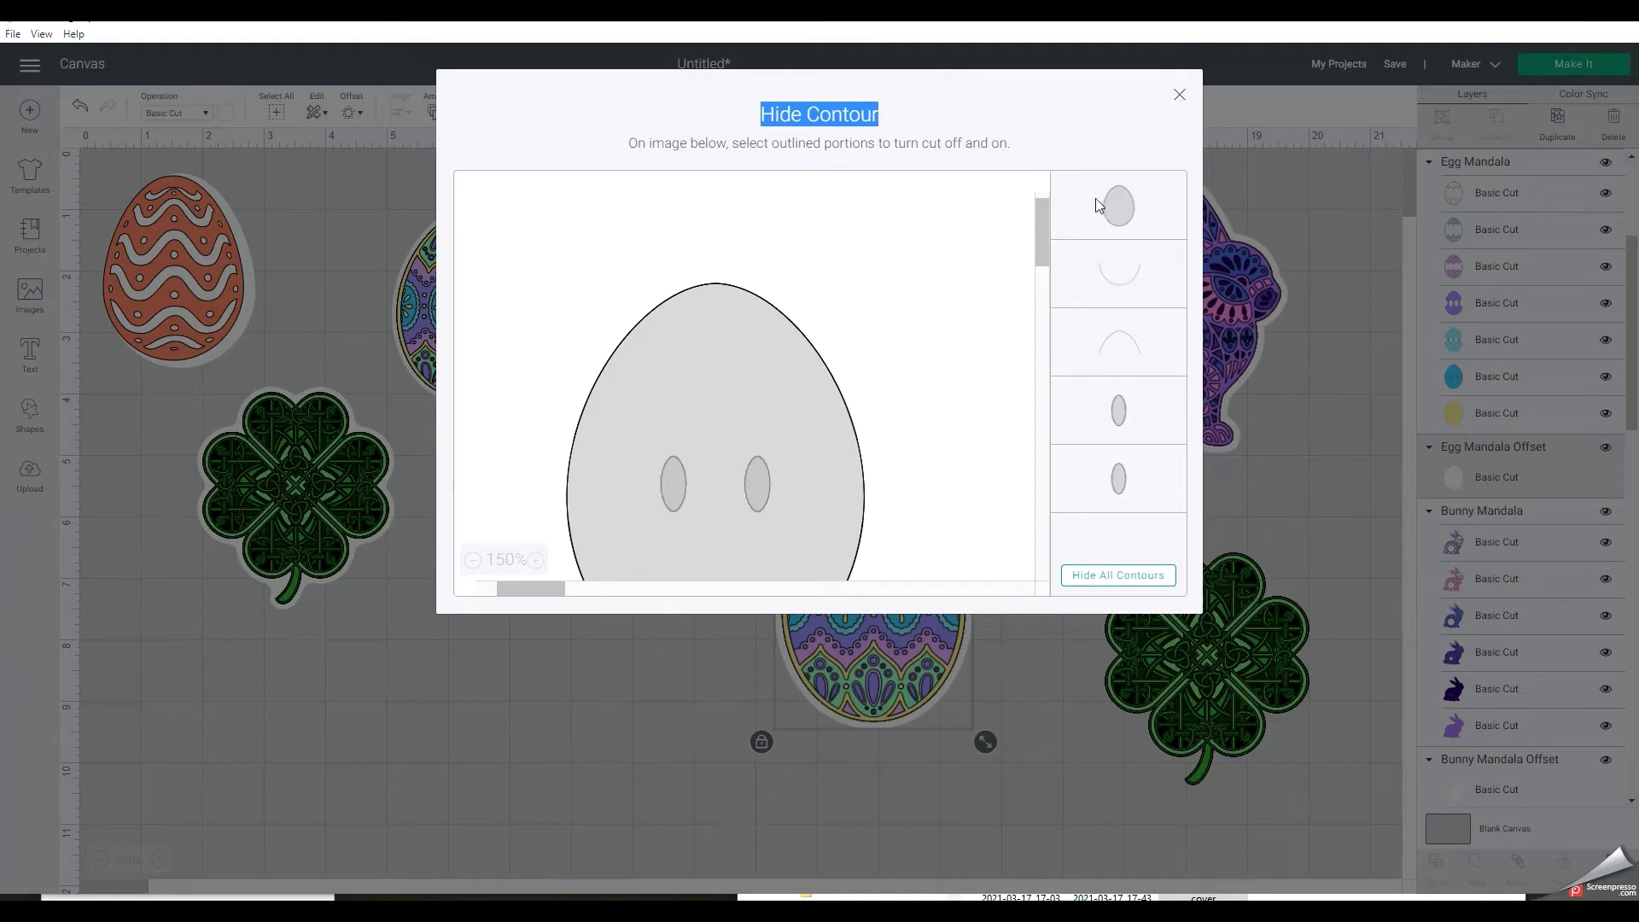
left_click(1179, 95)
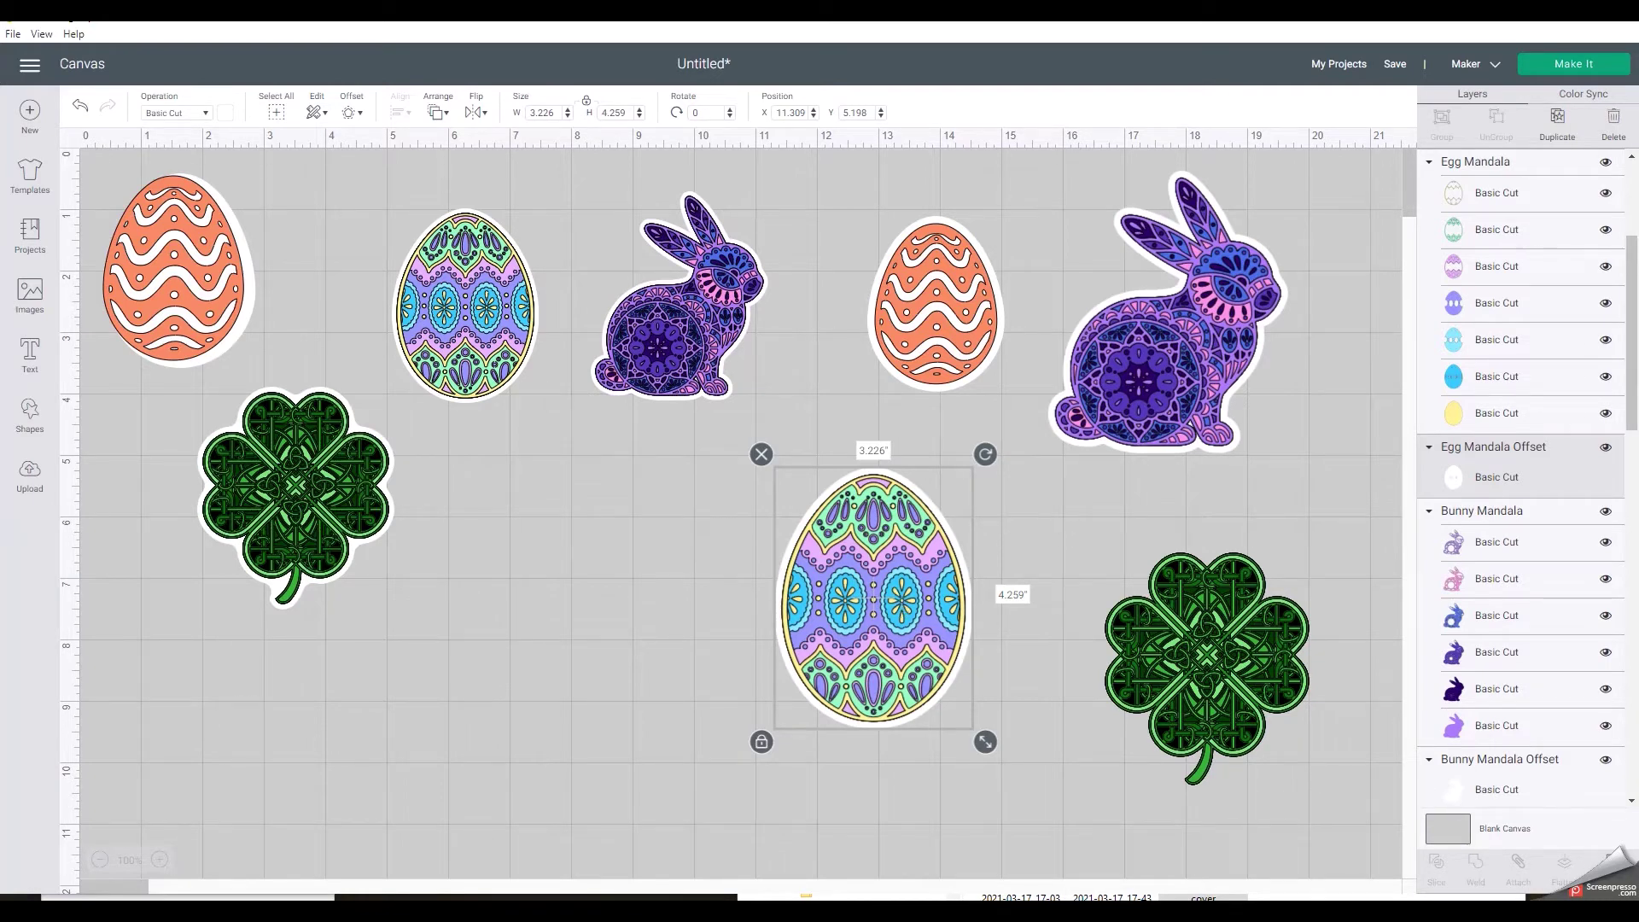
left_click(1611, 867)
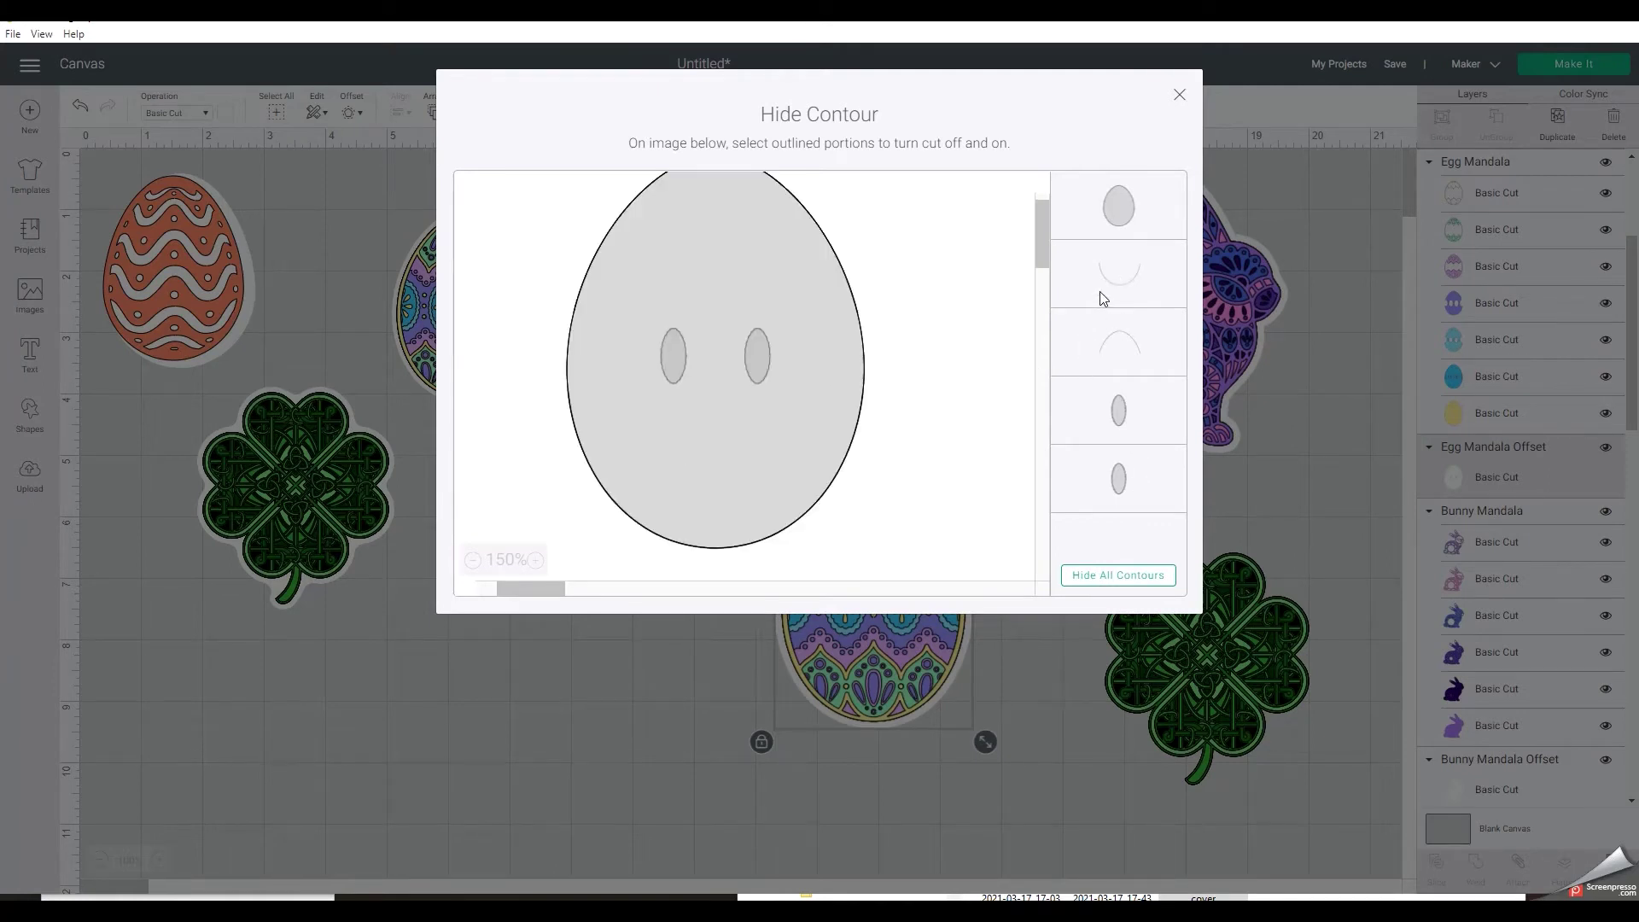
left_click(1095, 577)
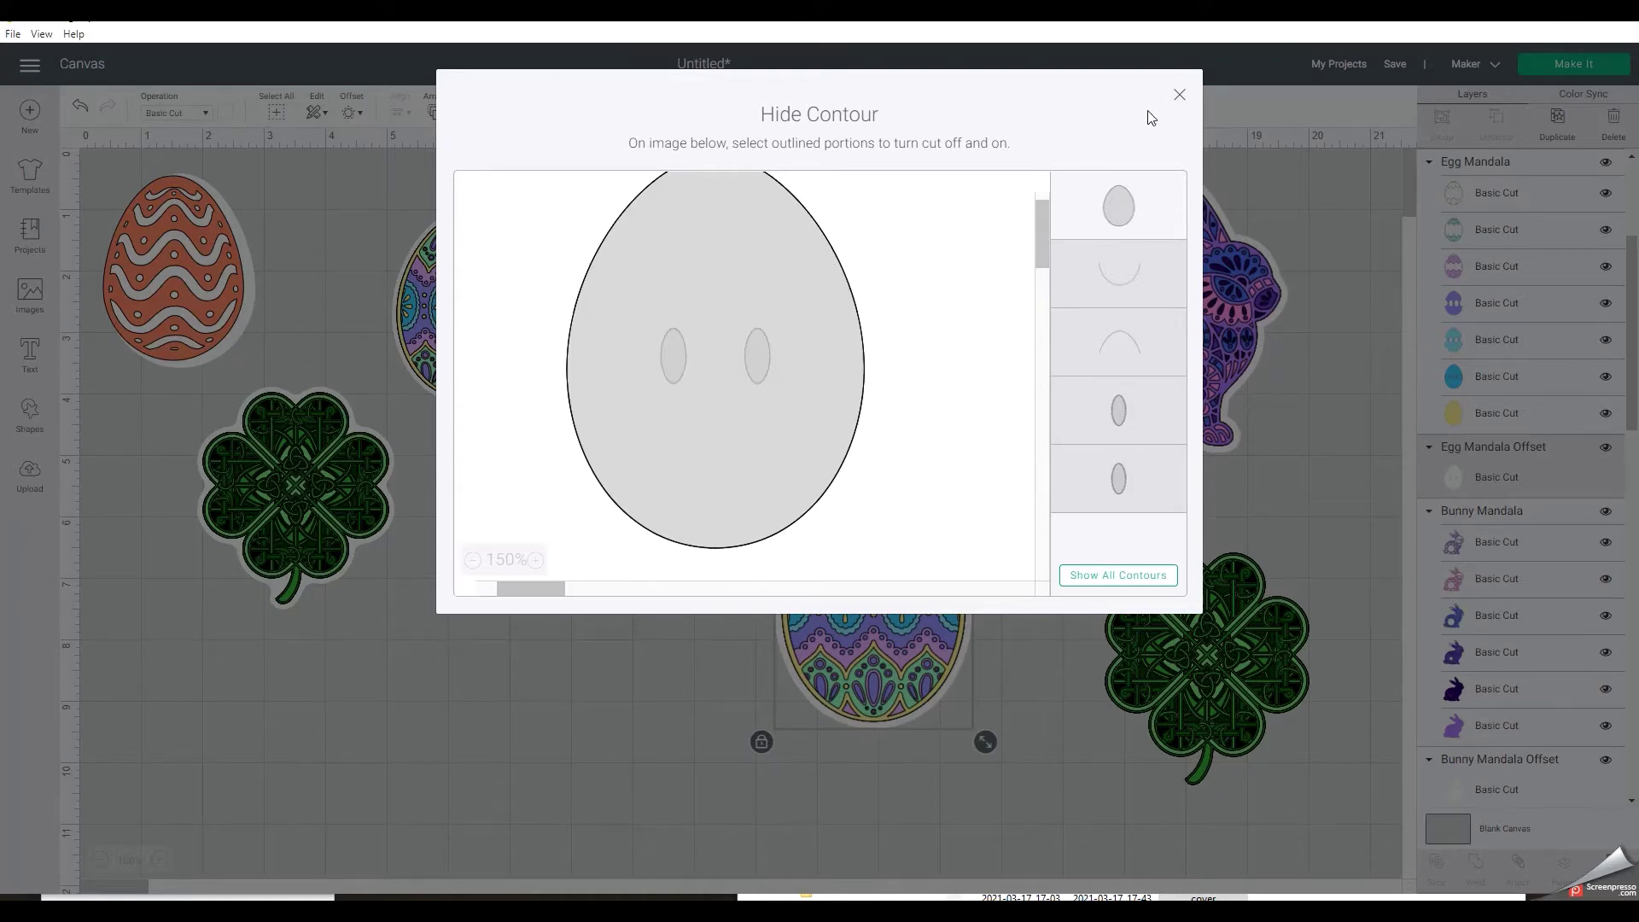
left_click(1179, 95)
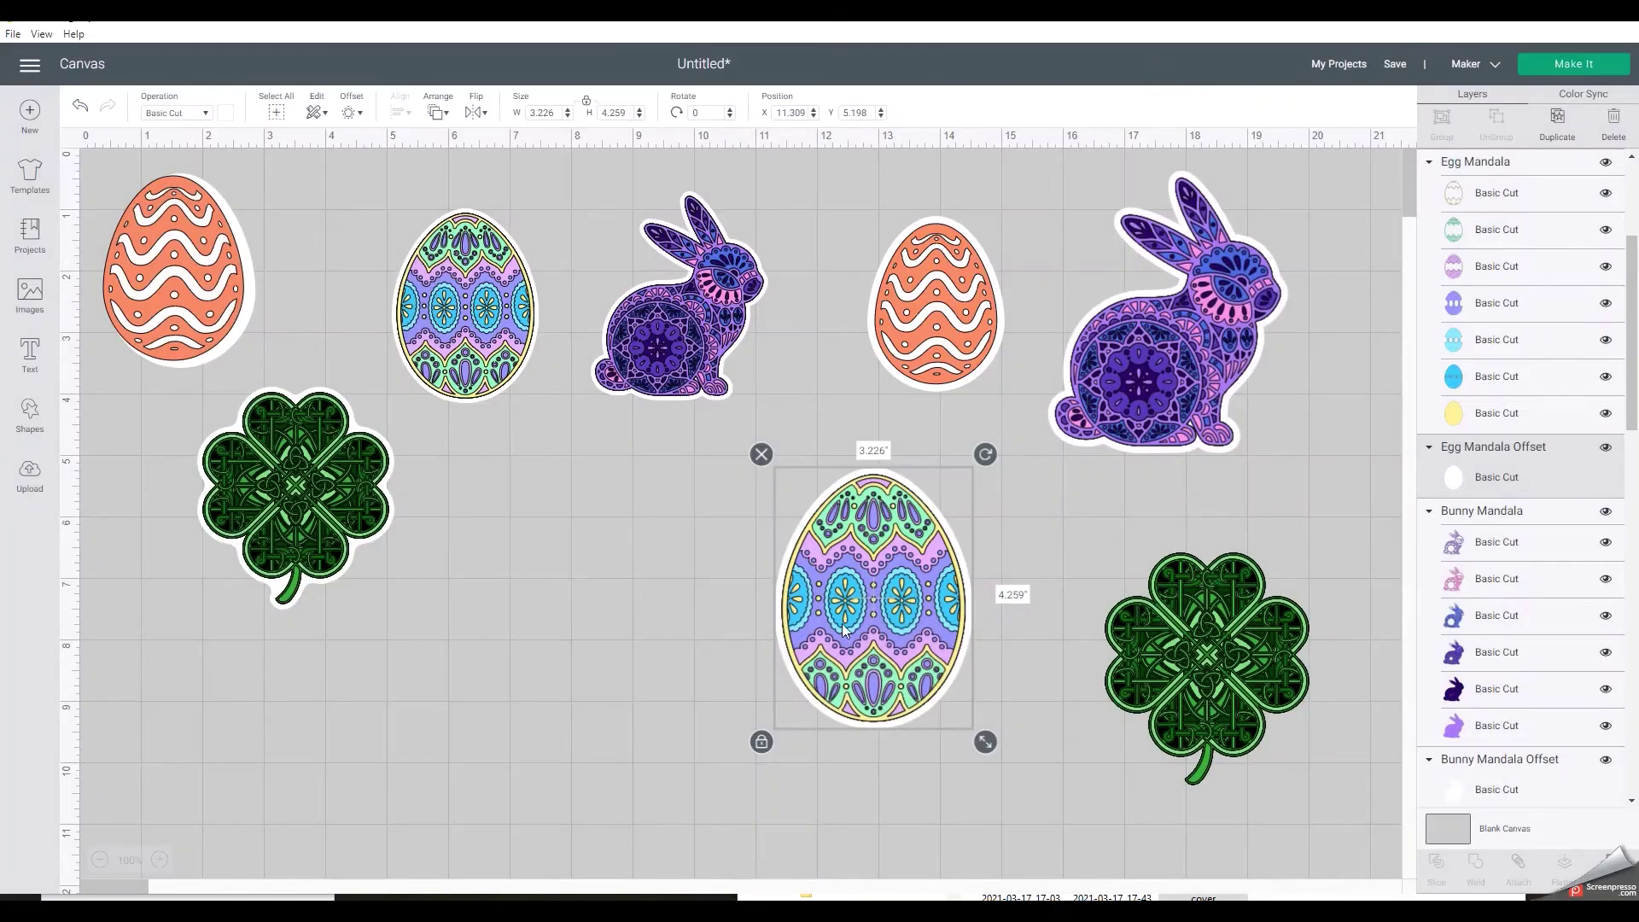
- Try a welded 0.125 in offset with rounded corners around all layers of the ungrouped-looking large shamrock mandala
left_click(1200, 653)
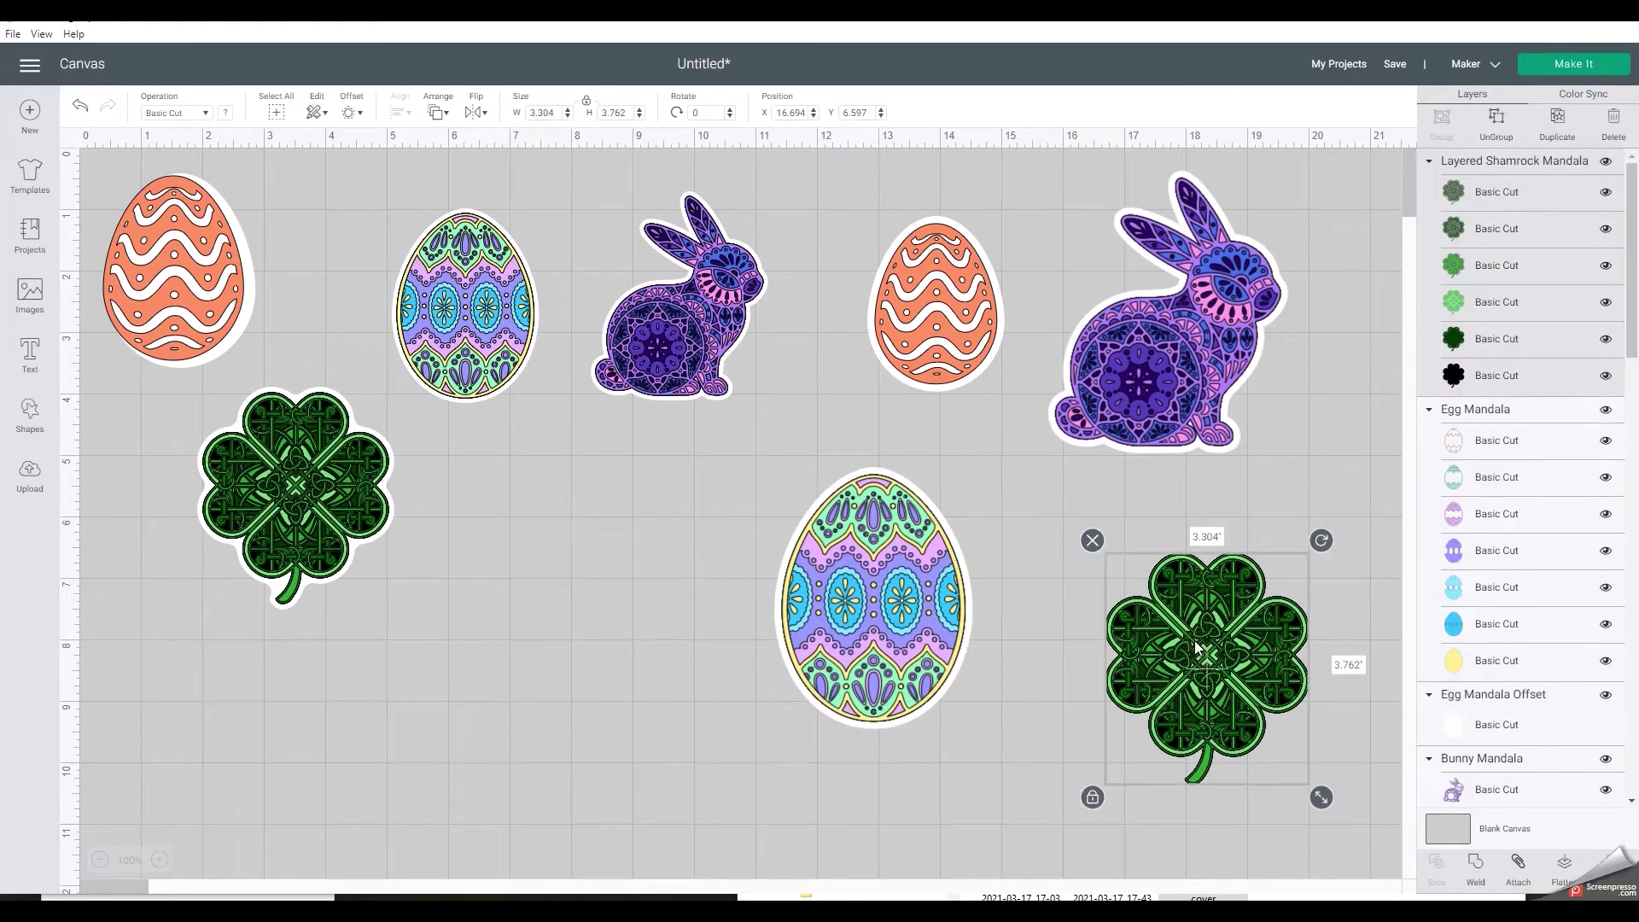
left_click_drag(1195, 647, 1161, 628)
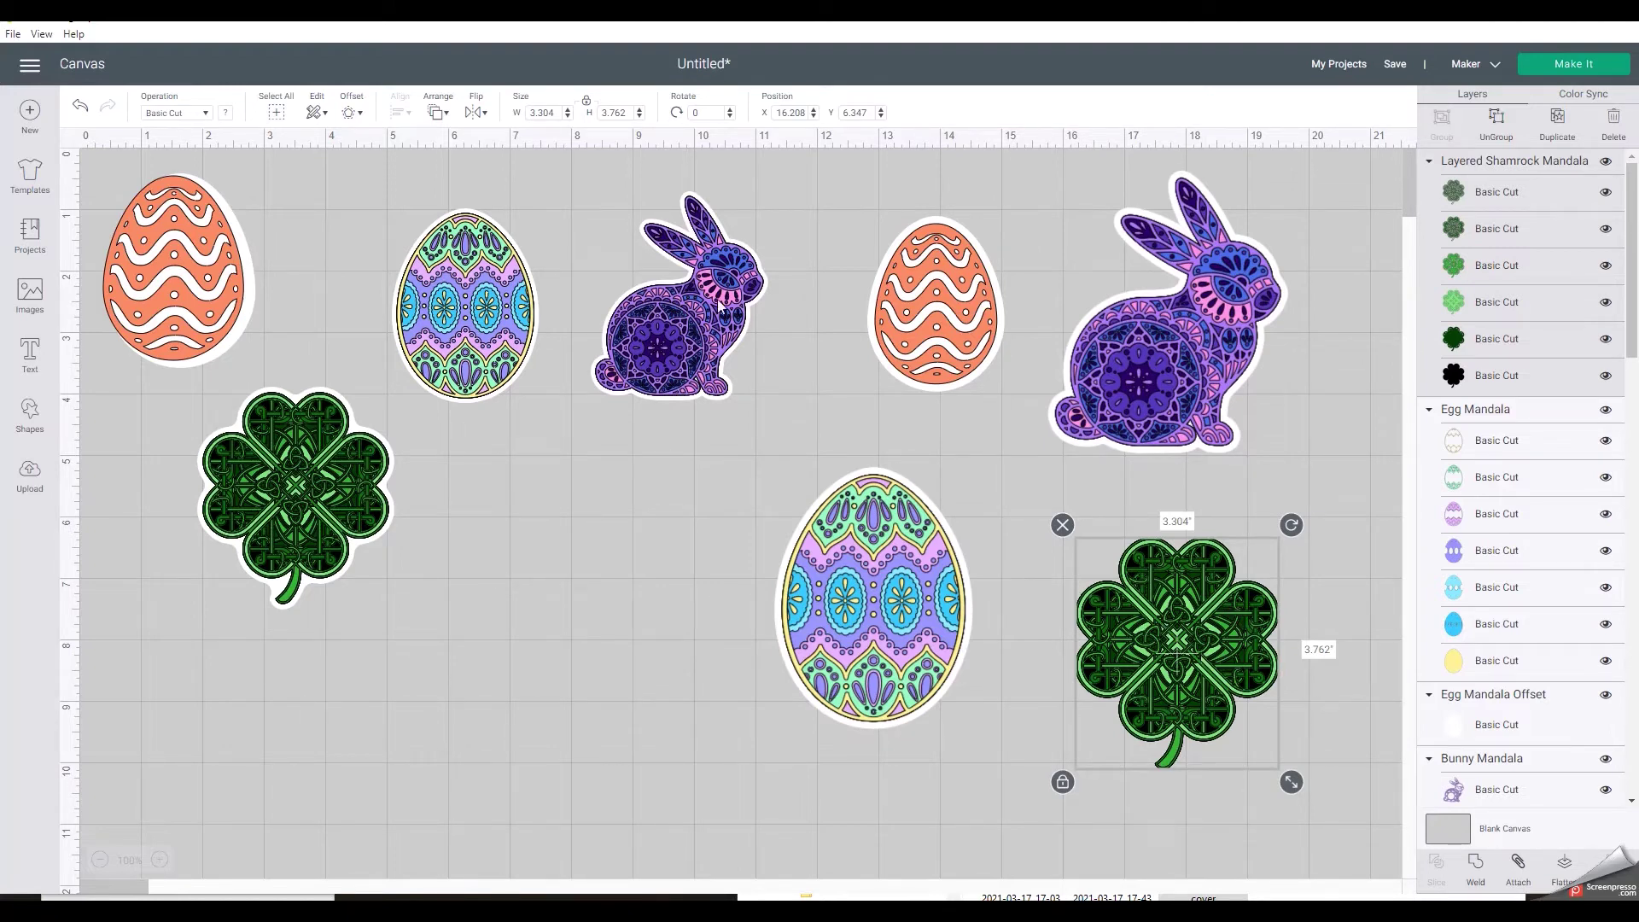
left_click(355, 117)
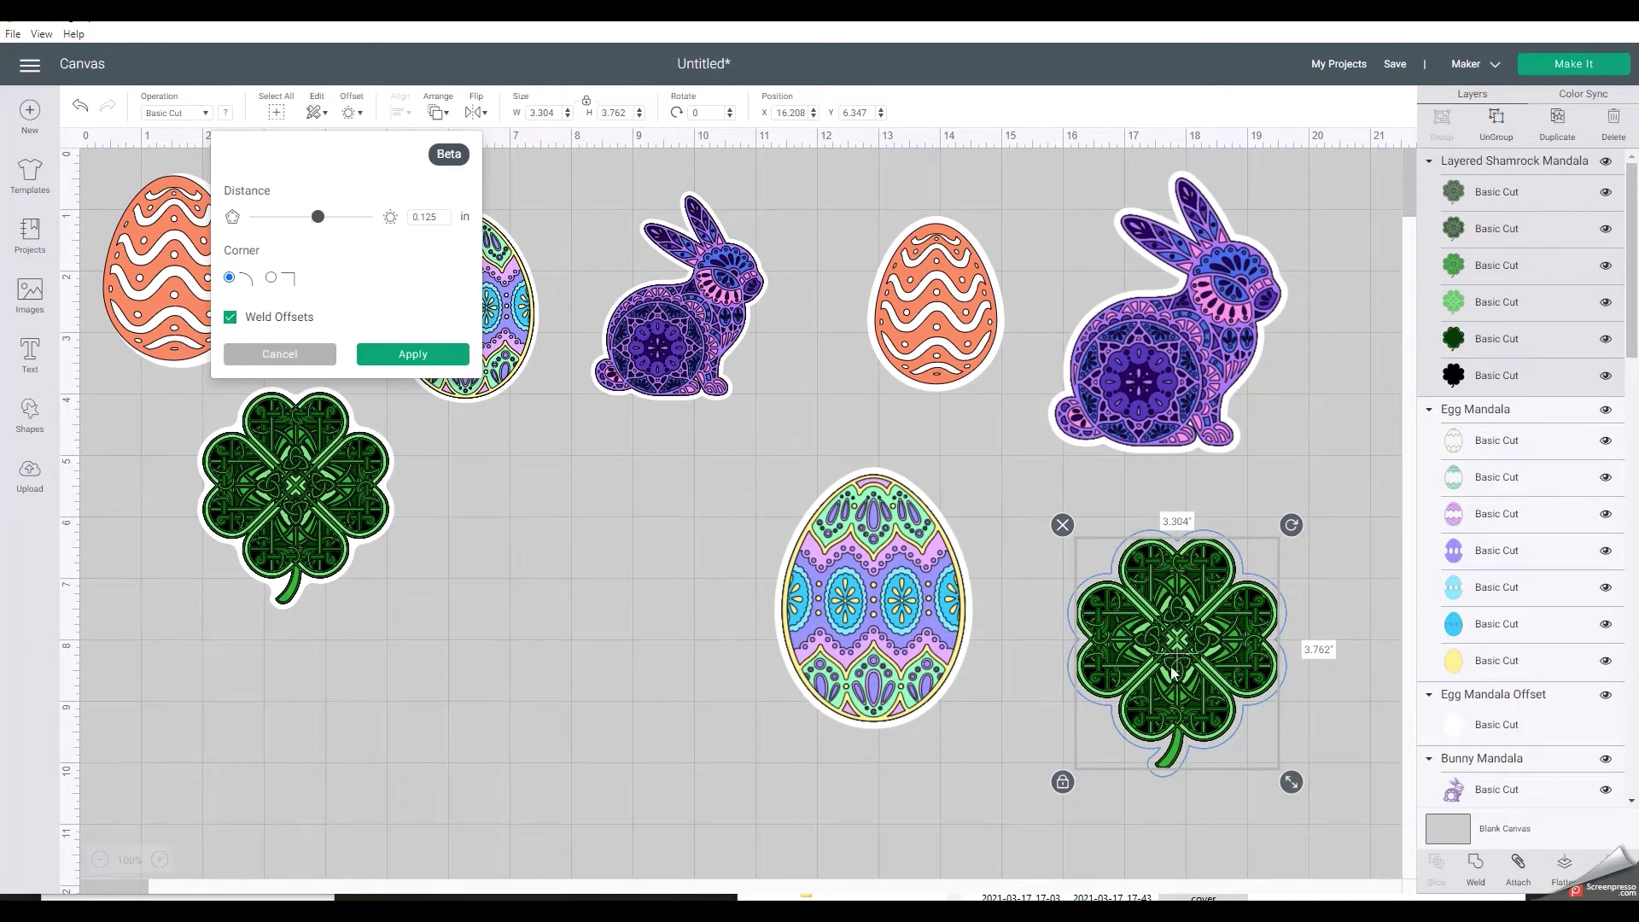
left_click(409, 353)
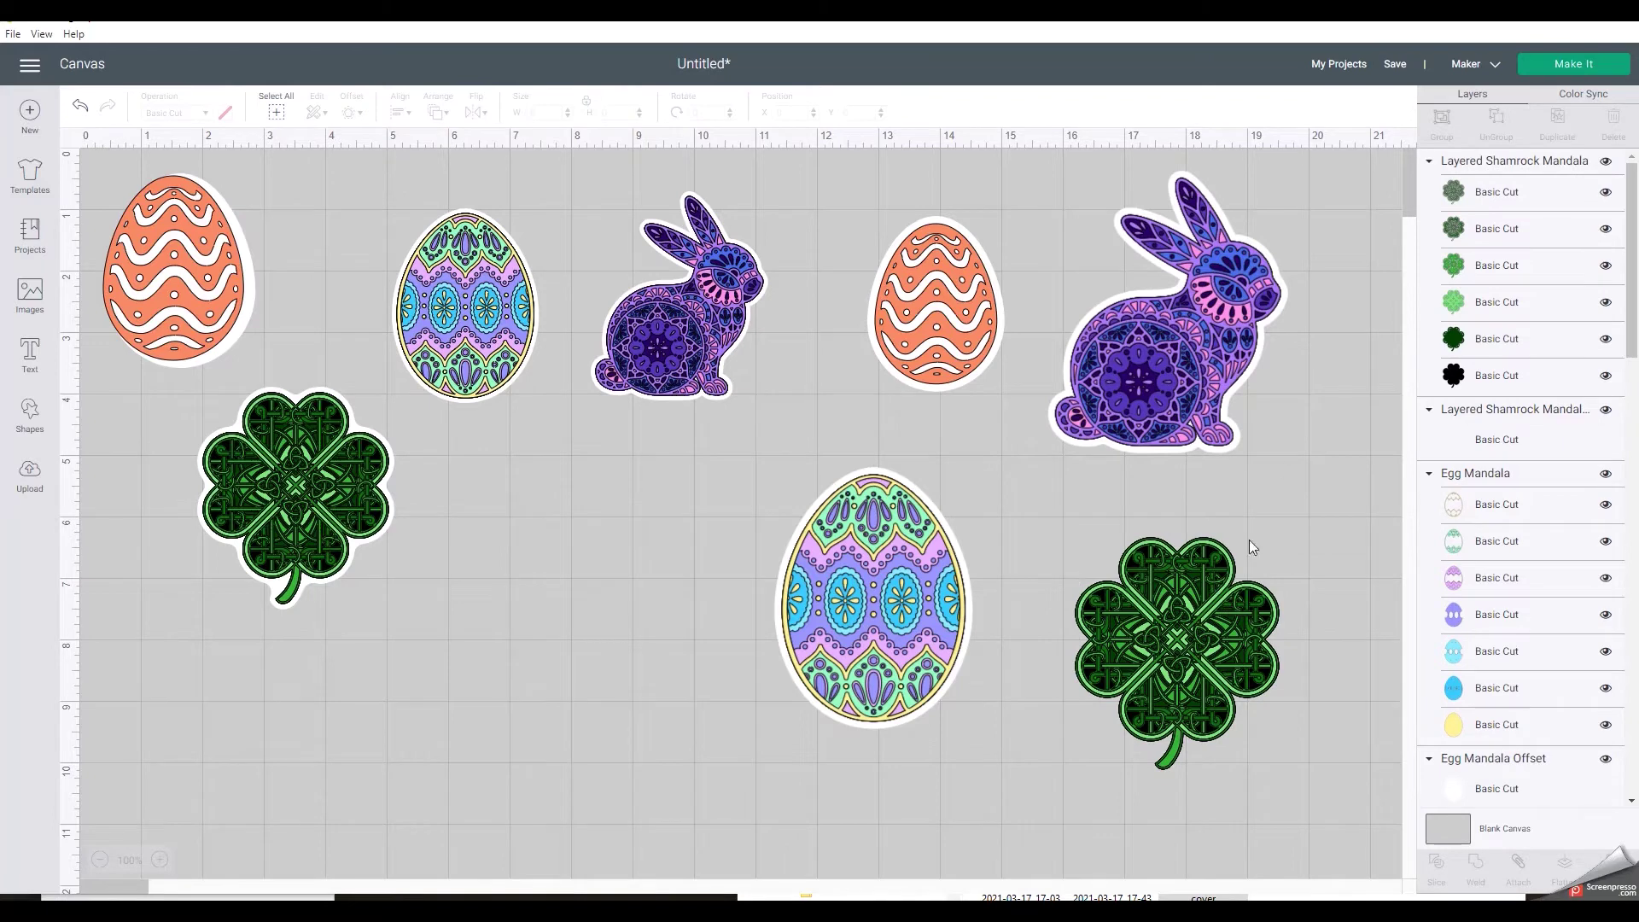
- Separate the shamrock mandala from its blank offset layer, delete that offset and place the shamrock beside the large egg mandala
left_click_drag(1203, 635, 1277, 616)
left_click(1108, 640)
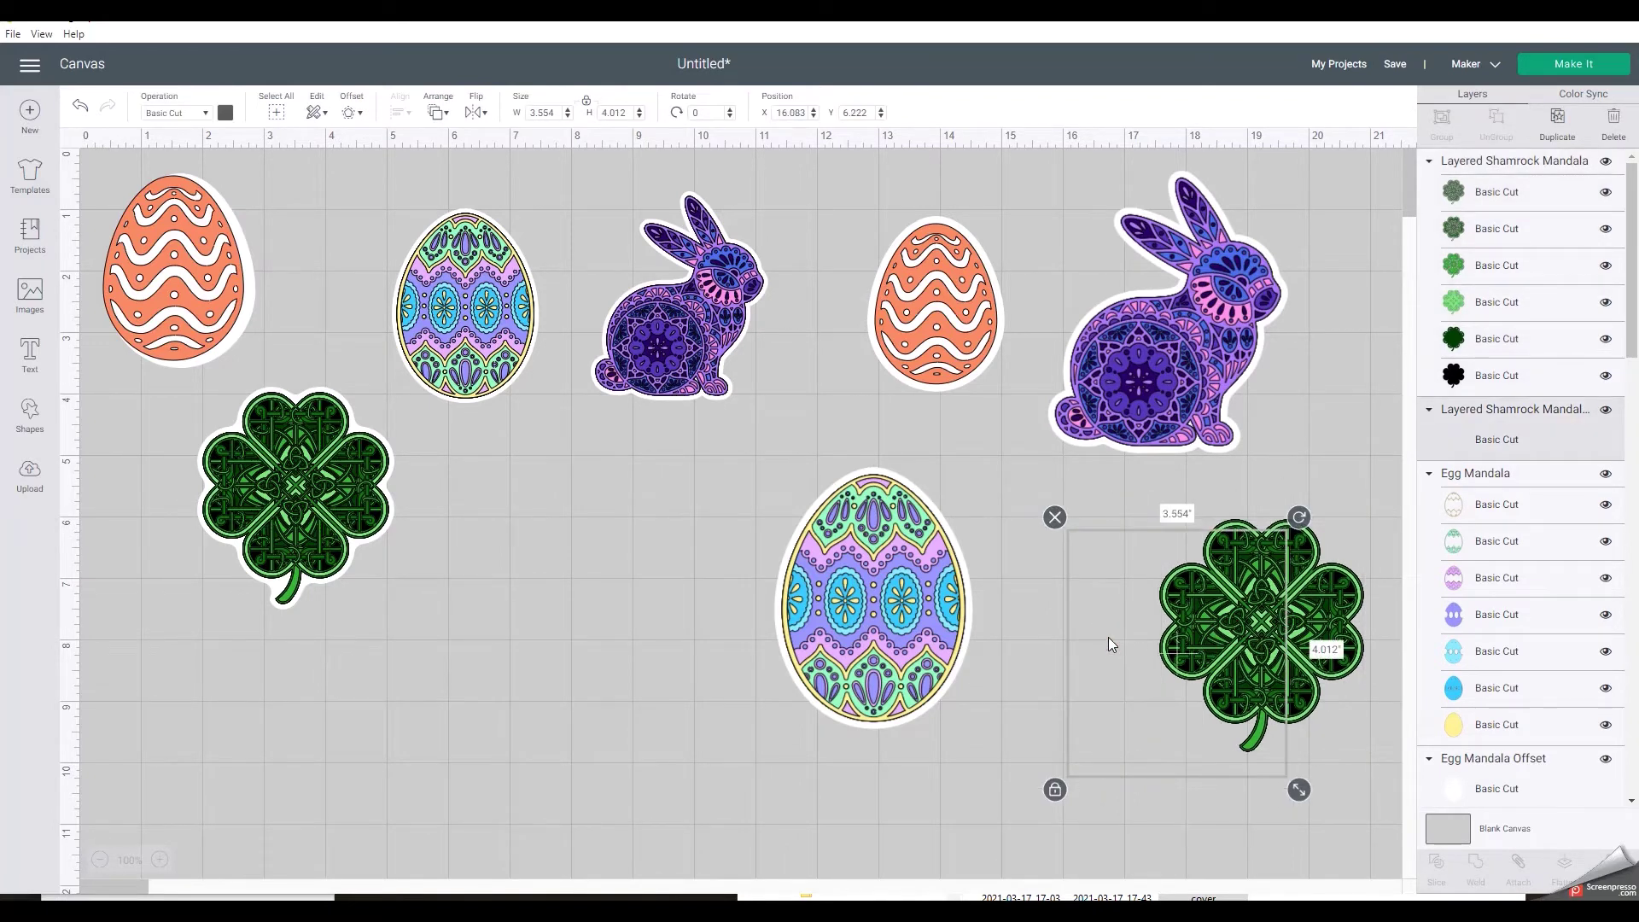
left_click(1055, 518)
left_click_drag(1282, 603, 1180, 606)
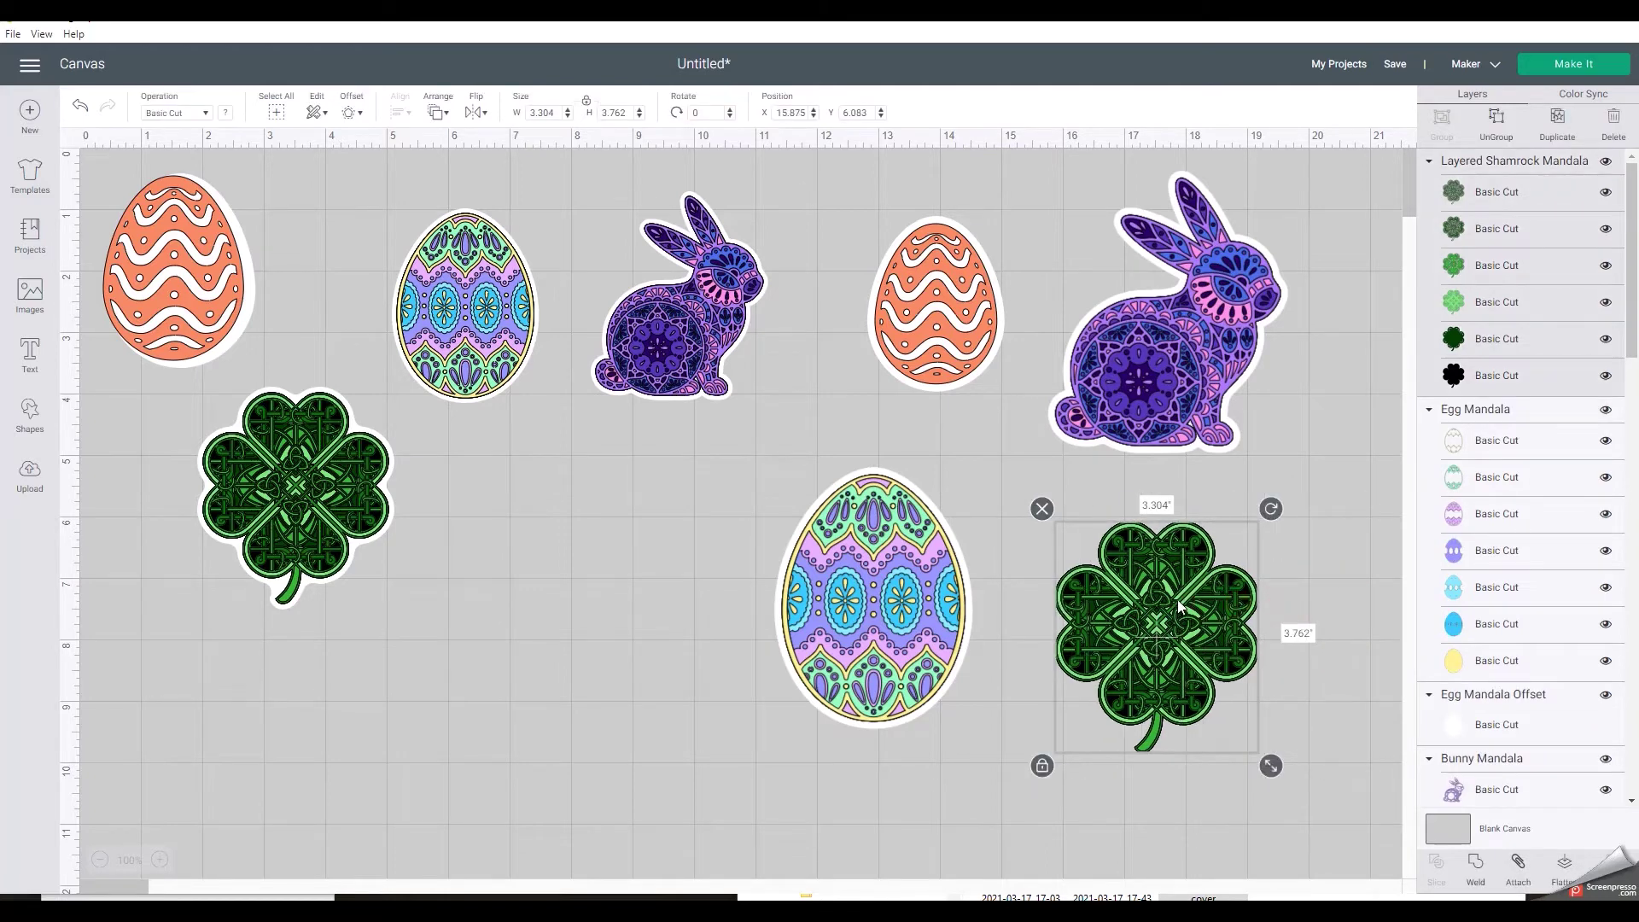
- Create an offset from only the solid black bottom layer of the large shamrock mandala
left_click(1496, 383)
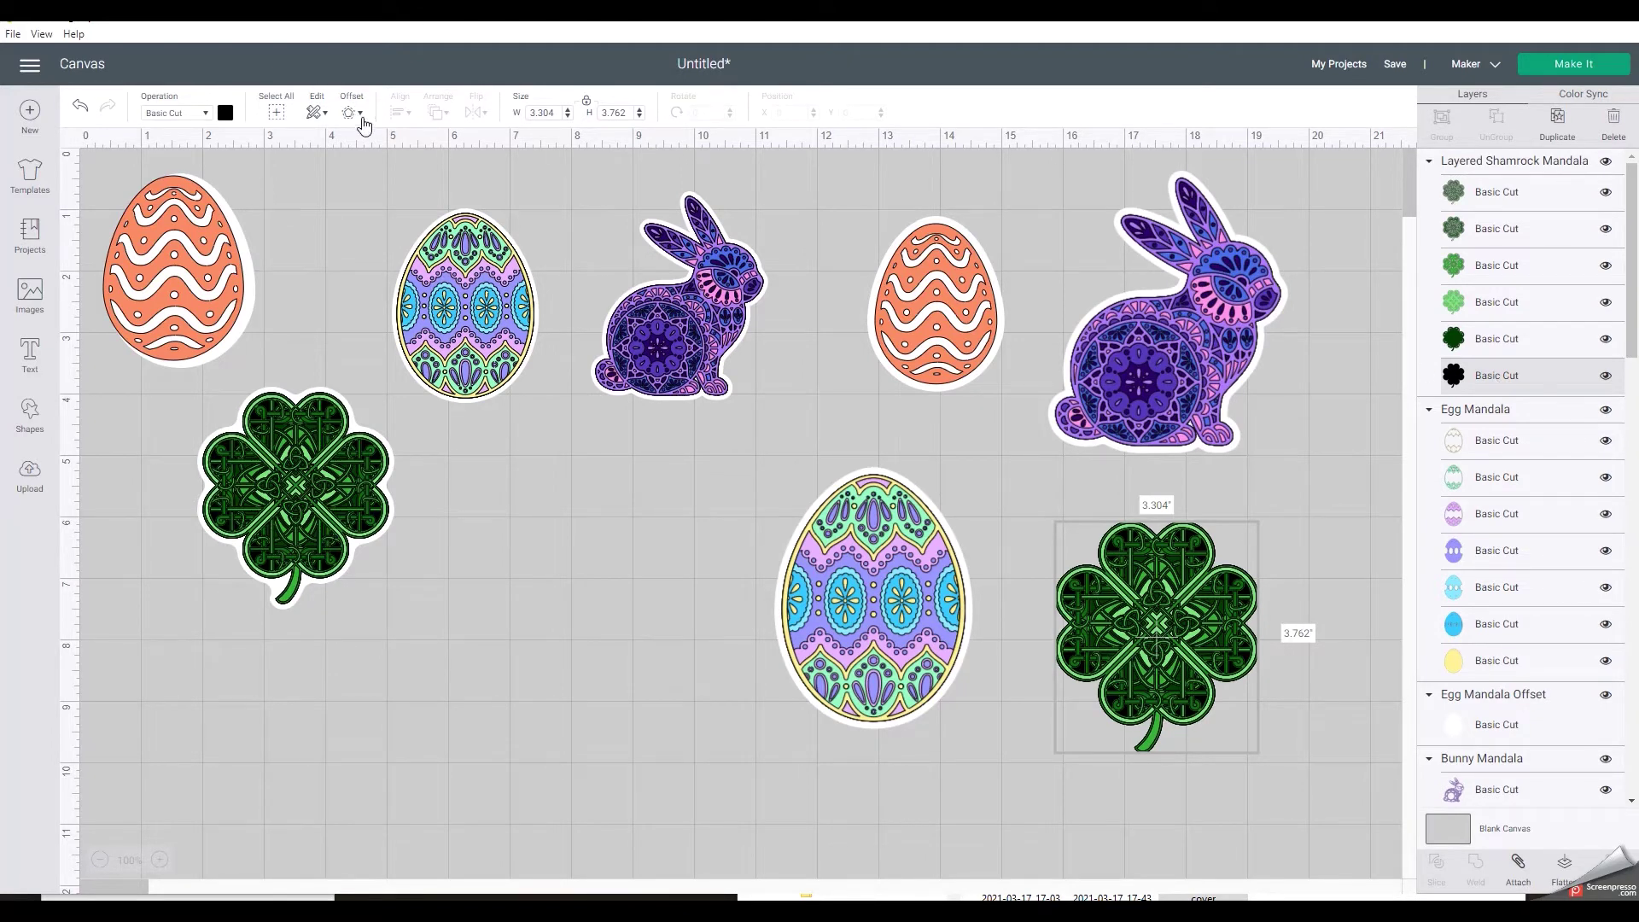
left_click(351, 112)
left_click(396, 320)
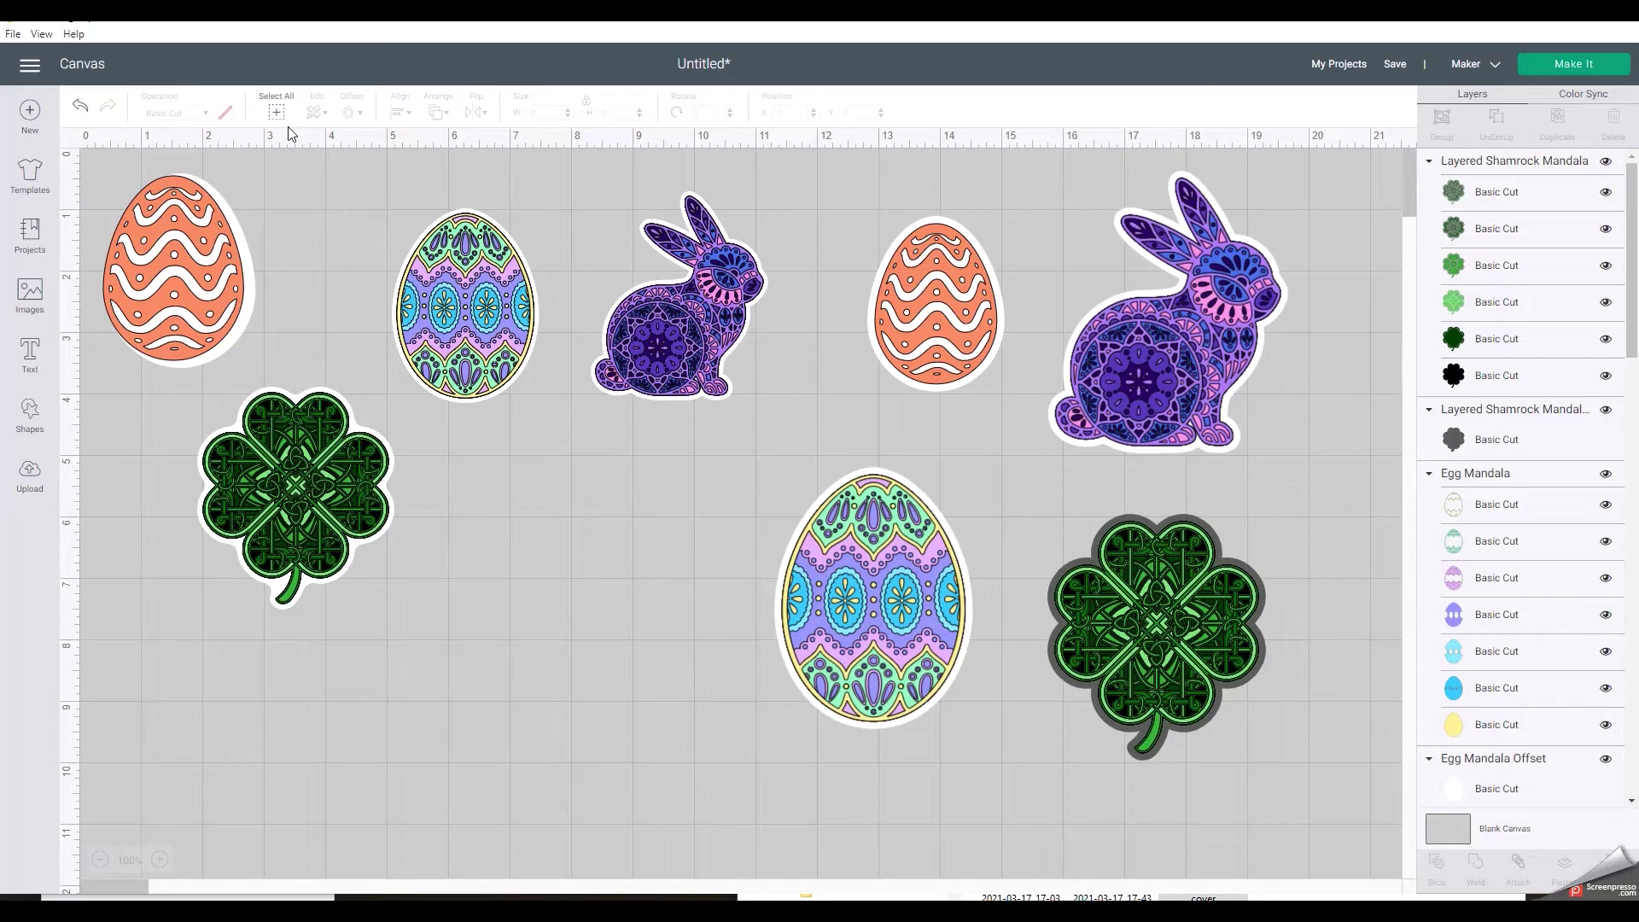
- Recolour the large shamrock's dark grey offset layer white
left_click(1102, 536)
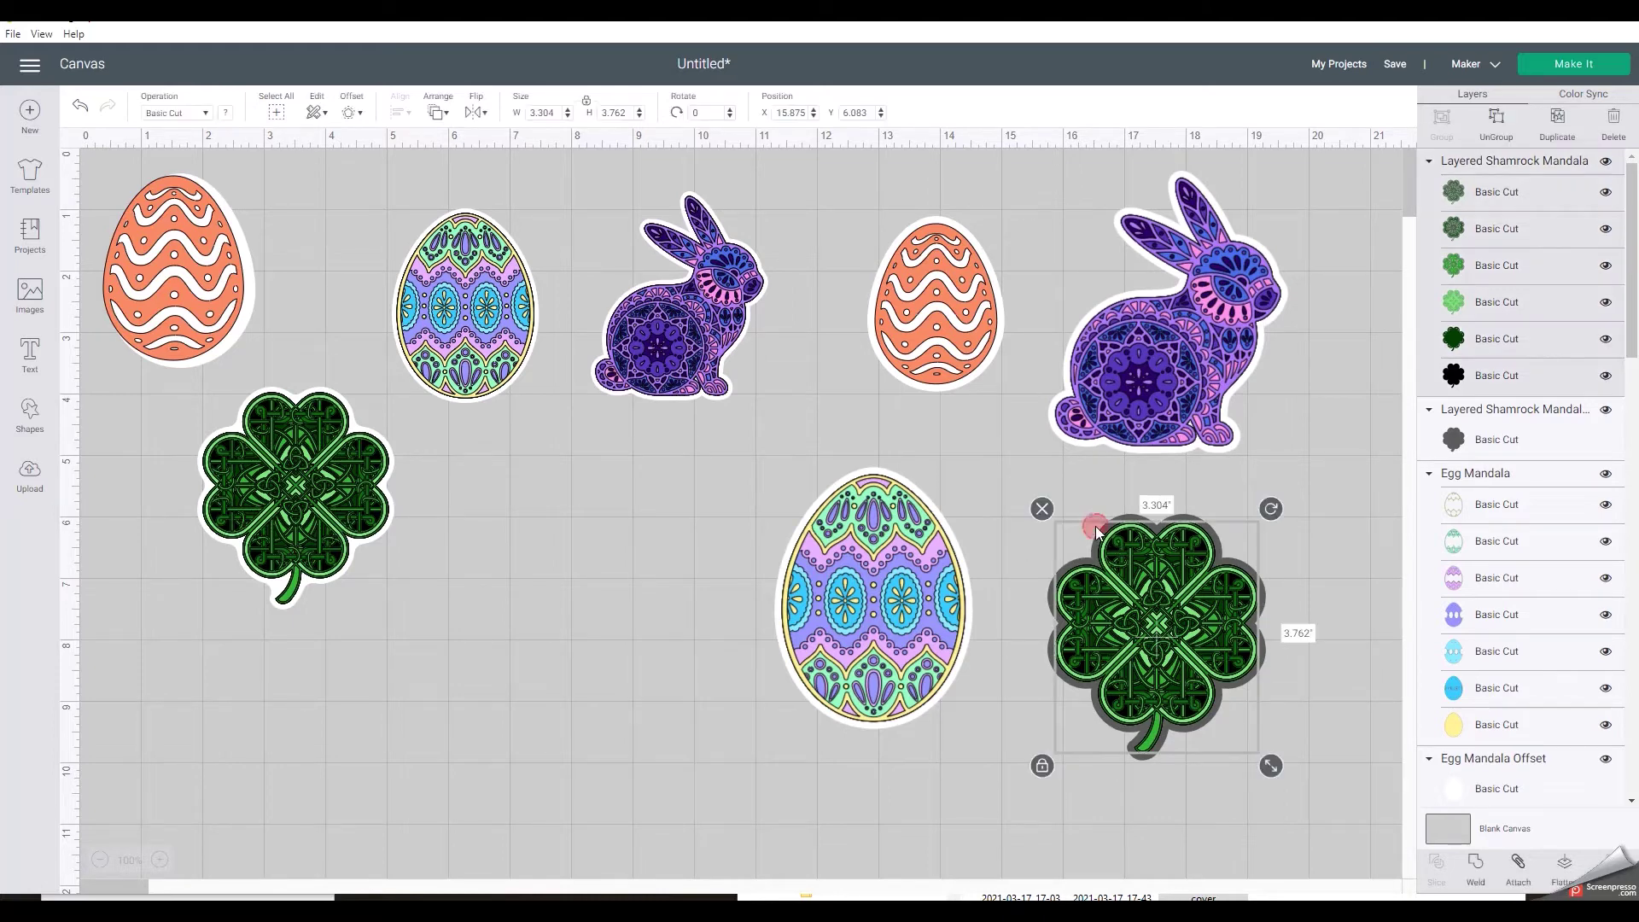
left_click(1515, 450)
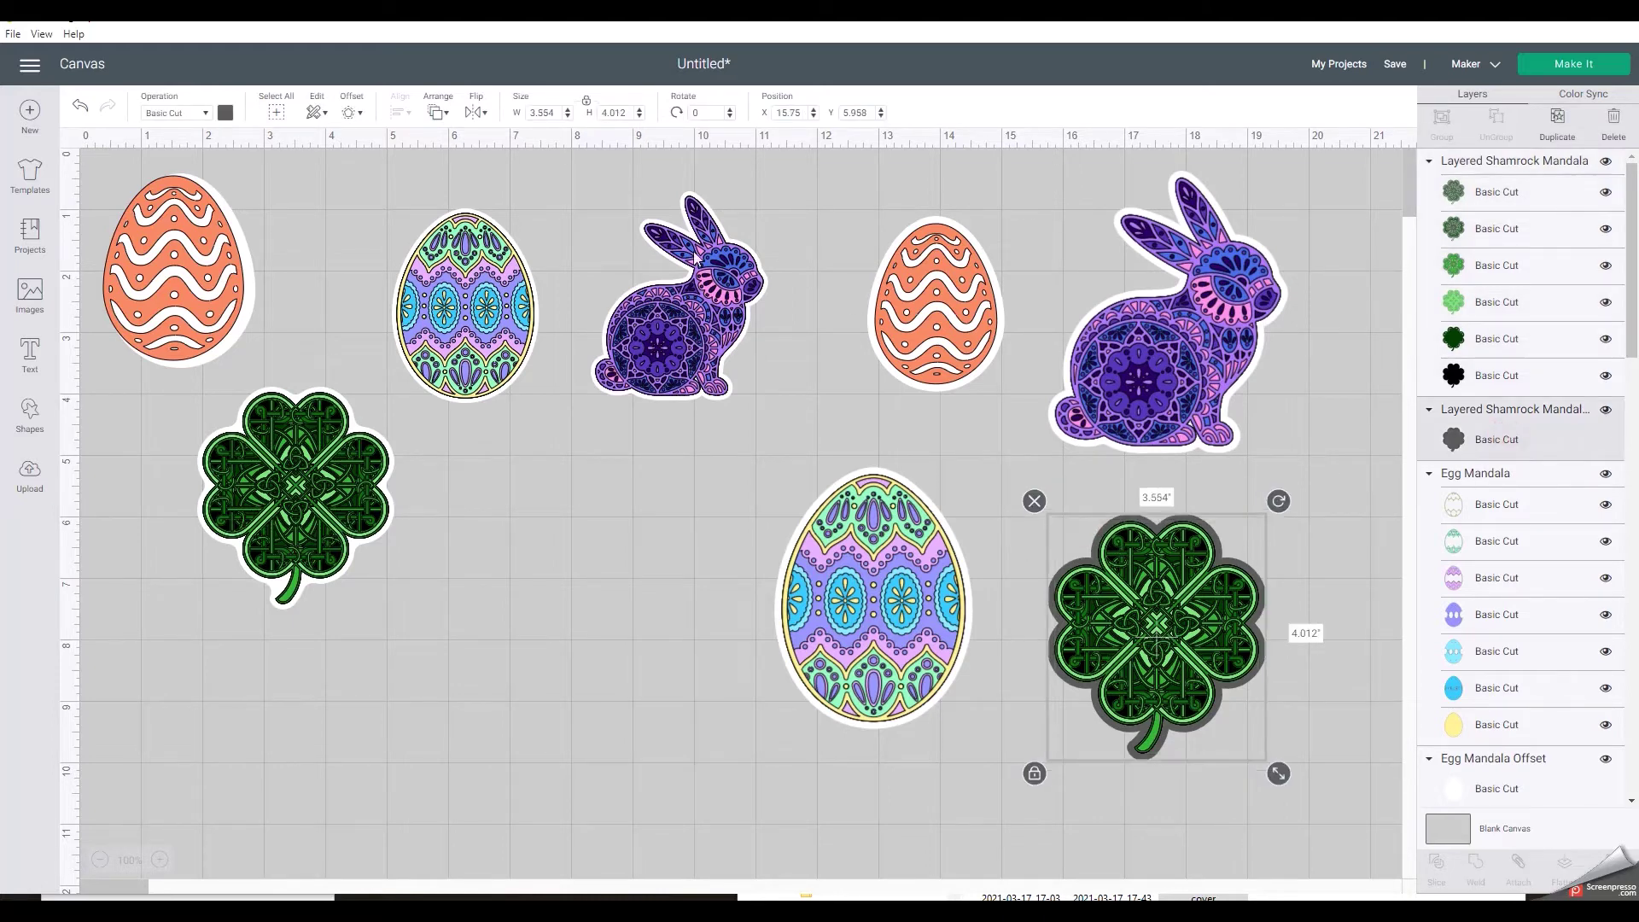
left_click(226, 113)
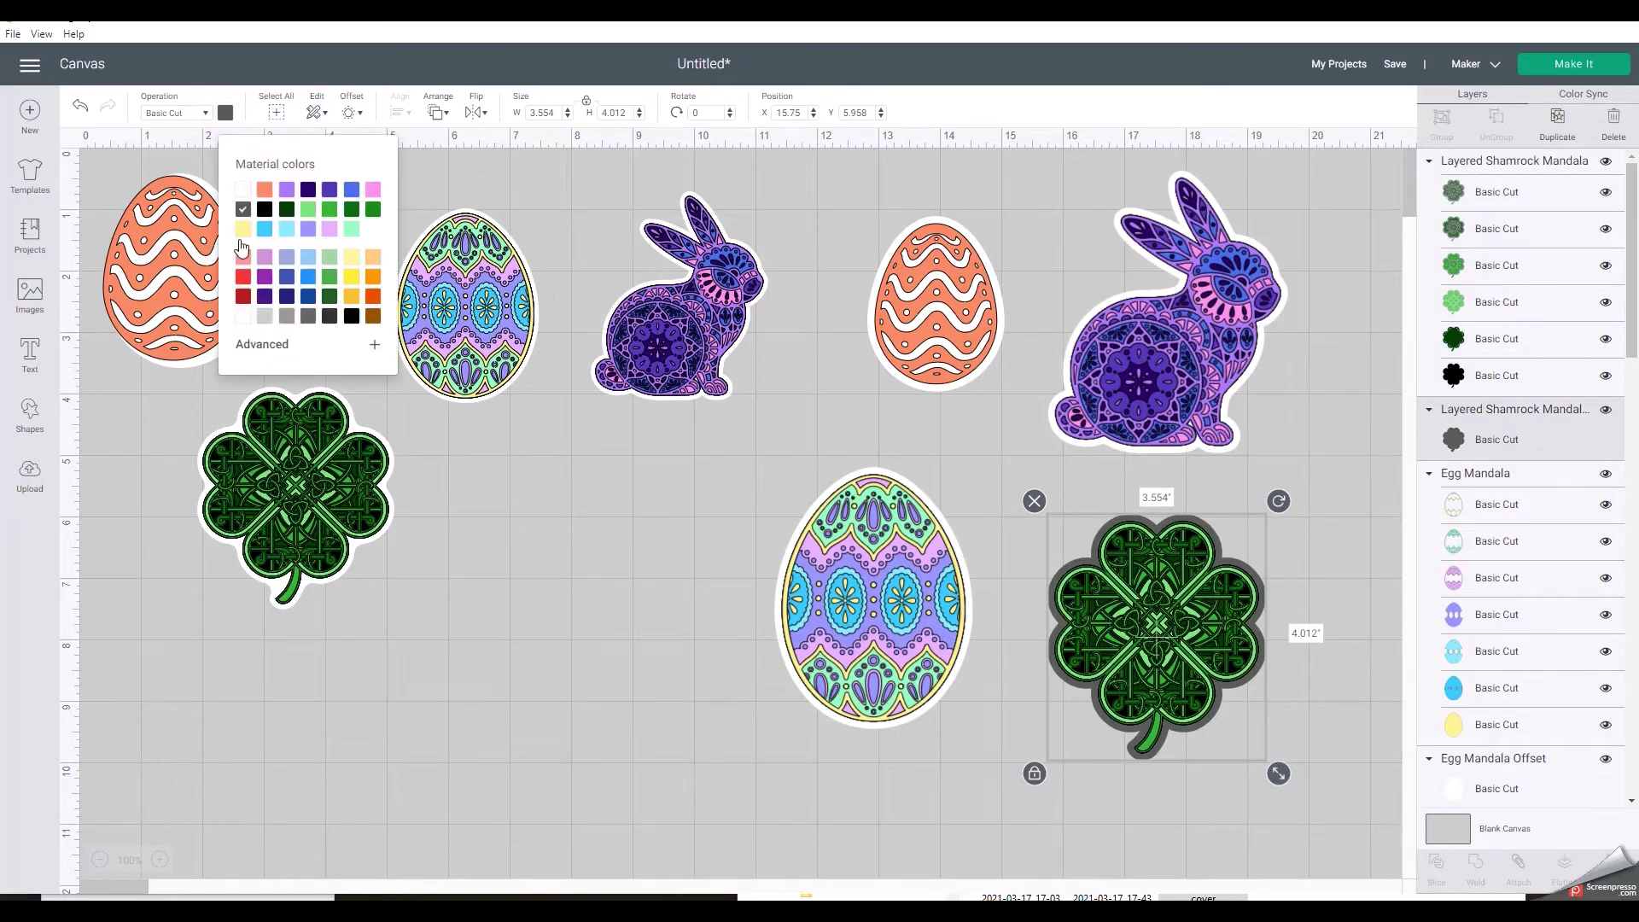
left_click(247, 317)
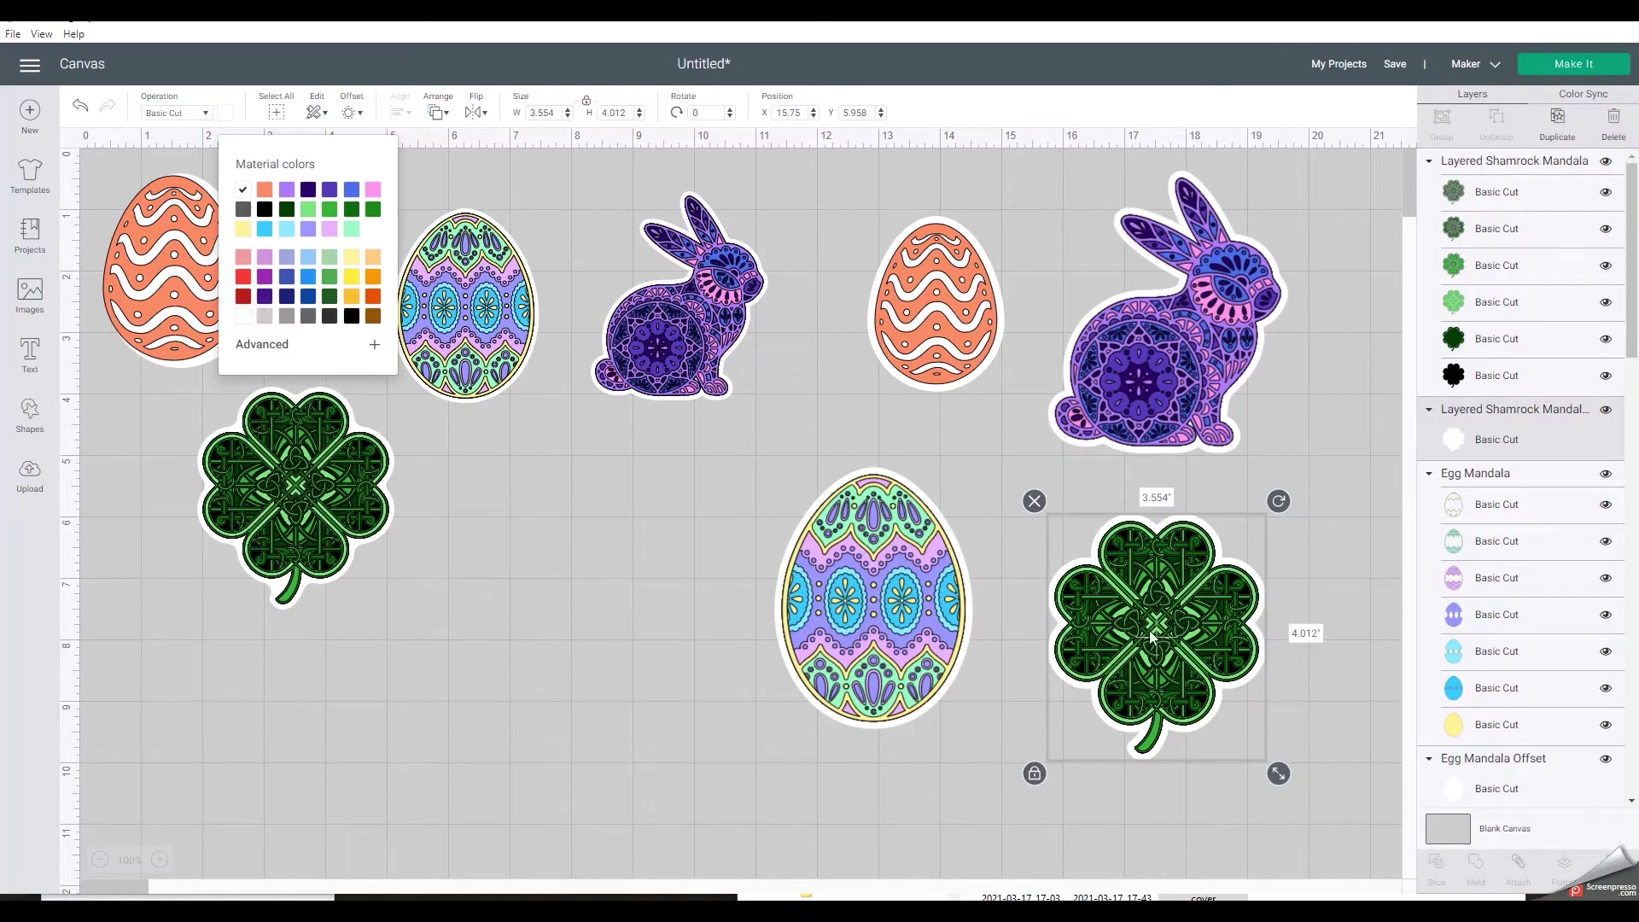
- Nudge the large shamrock on its white offset and undo the change
left_click(1335, 524)
mouse_move(1126, 599)
left_mouse_down()
mouse_move(1175, 773)
mouse_move(1114, 604)
mouse_move(1131, 609)
left_mouse_up()
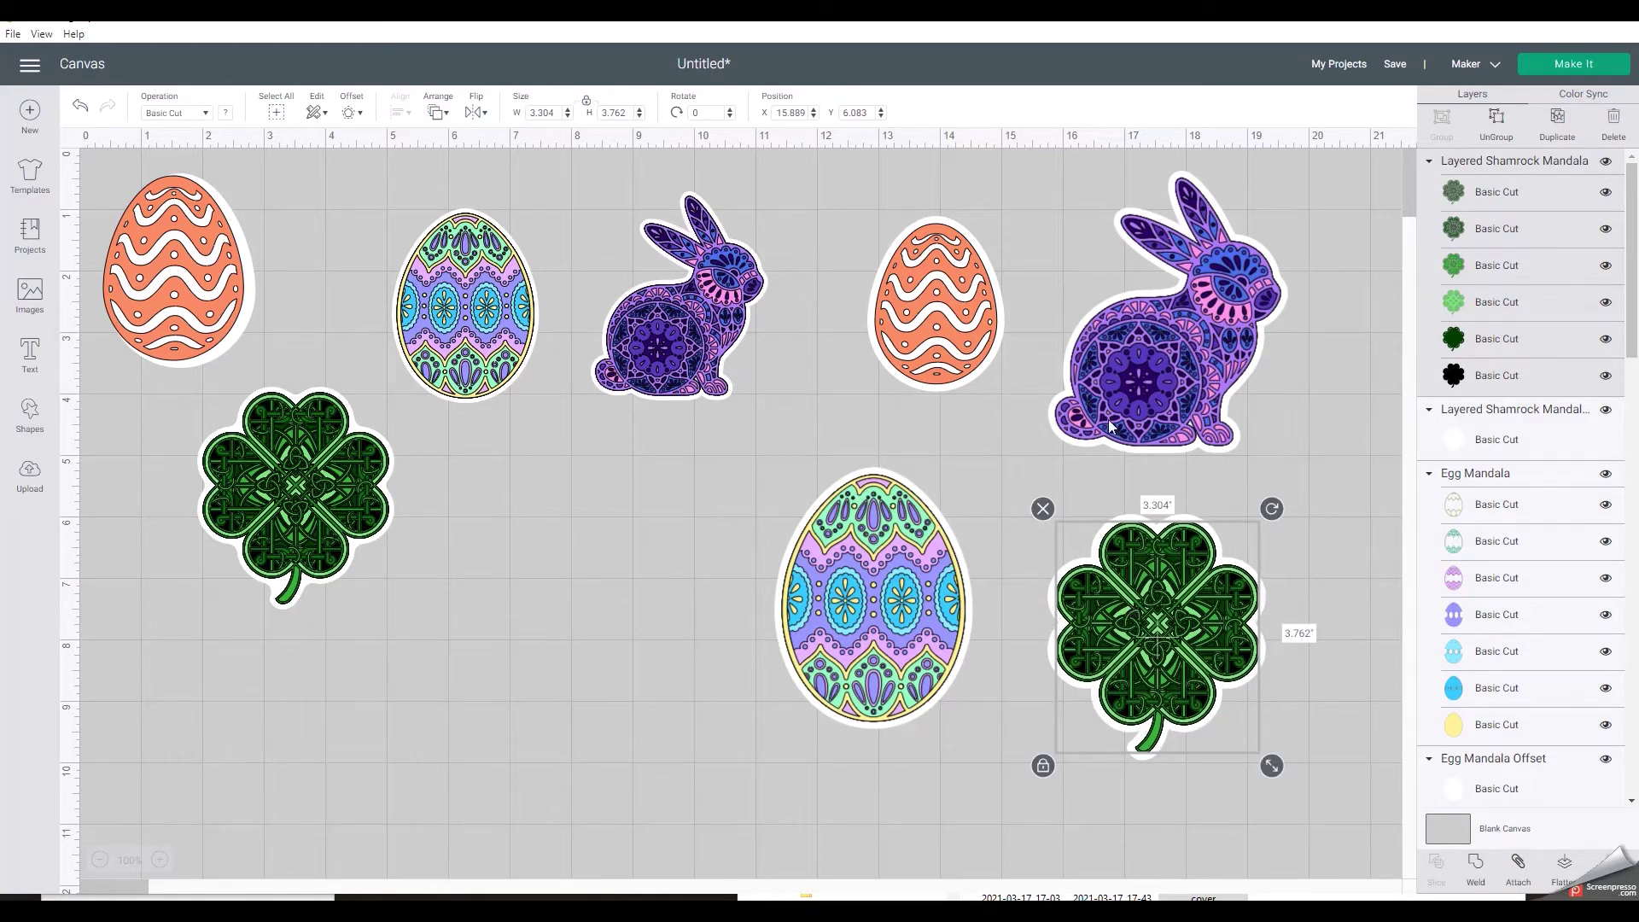
left_click(80, 107)
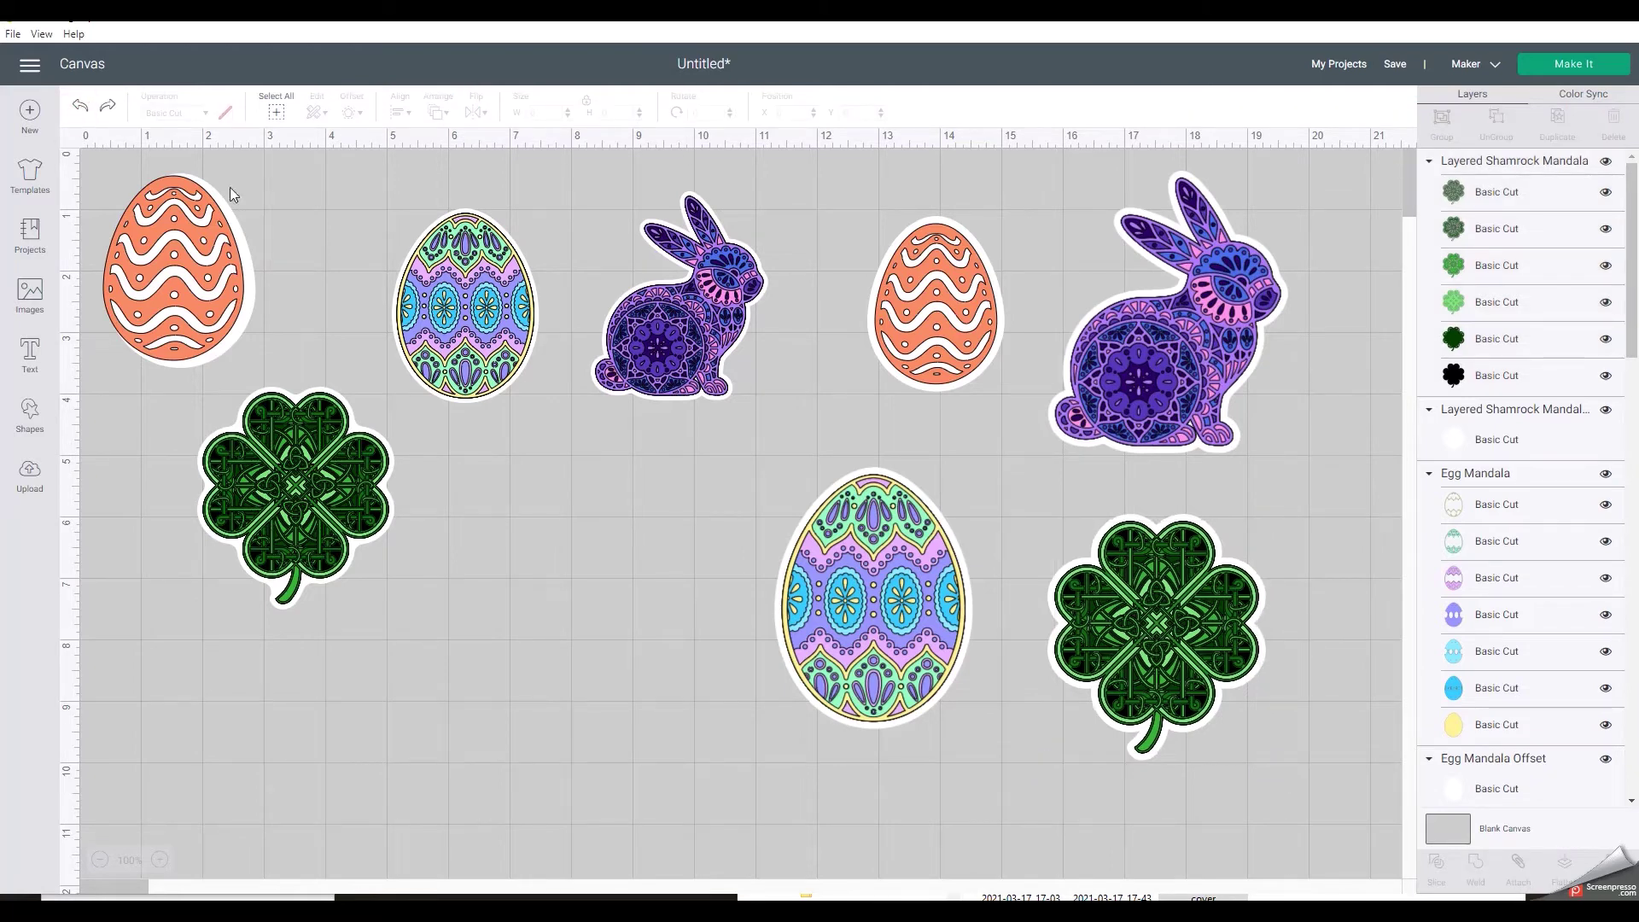
- Move the large bunny mandala and its white offset apart to show they are separate, and undo both moves
left_click_drag(1124, 351, 1247, 413)
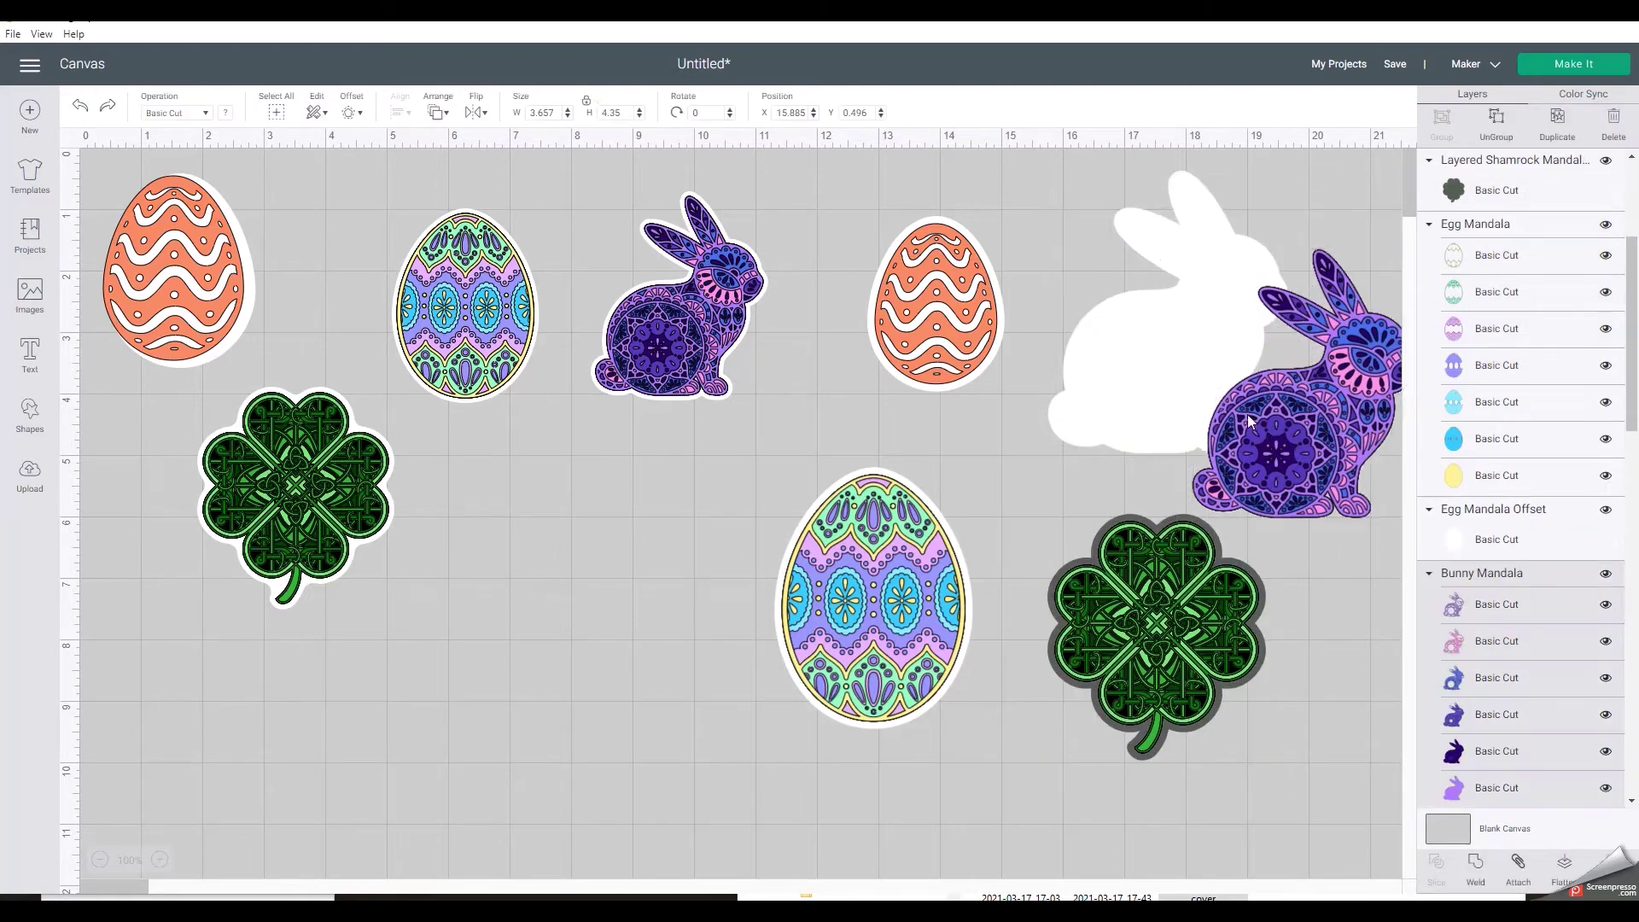
left_click_drag(1104, 339, 1060, 339)
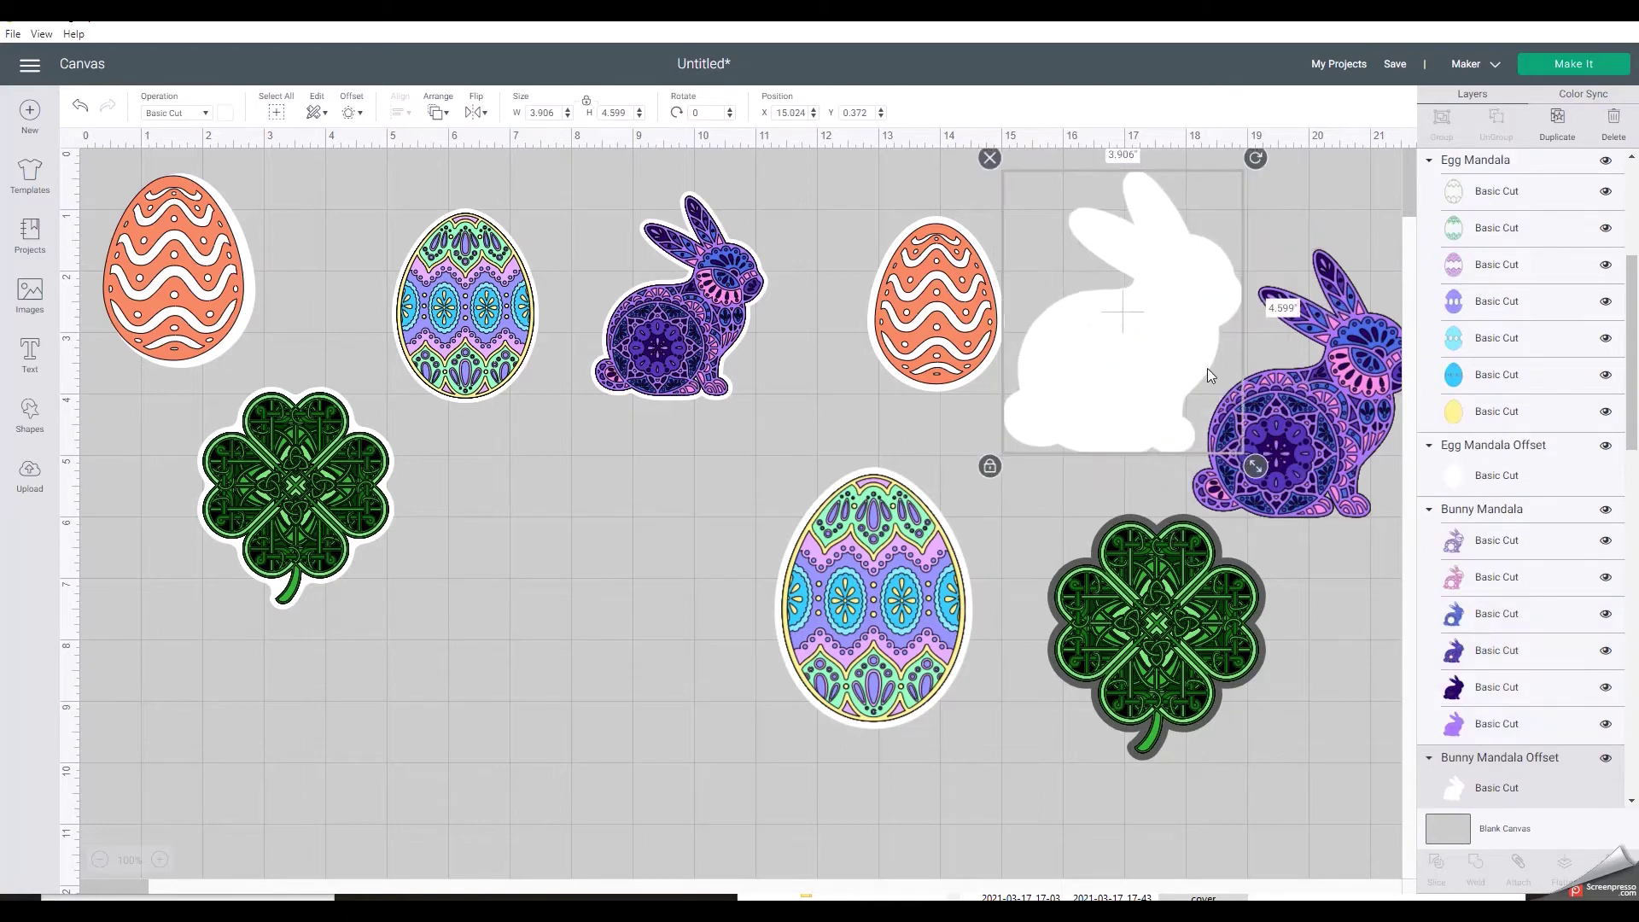
left_click(1329, 409)
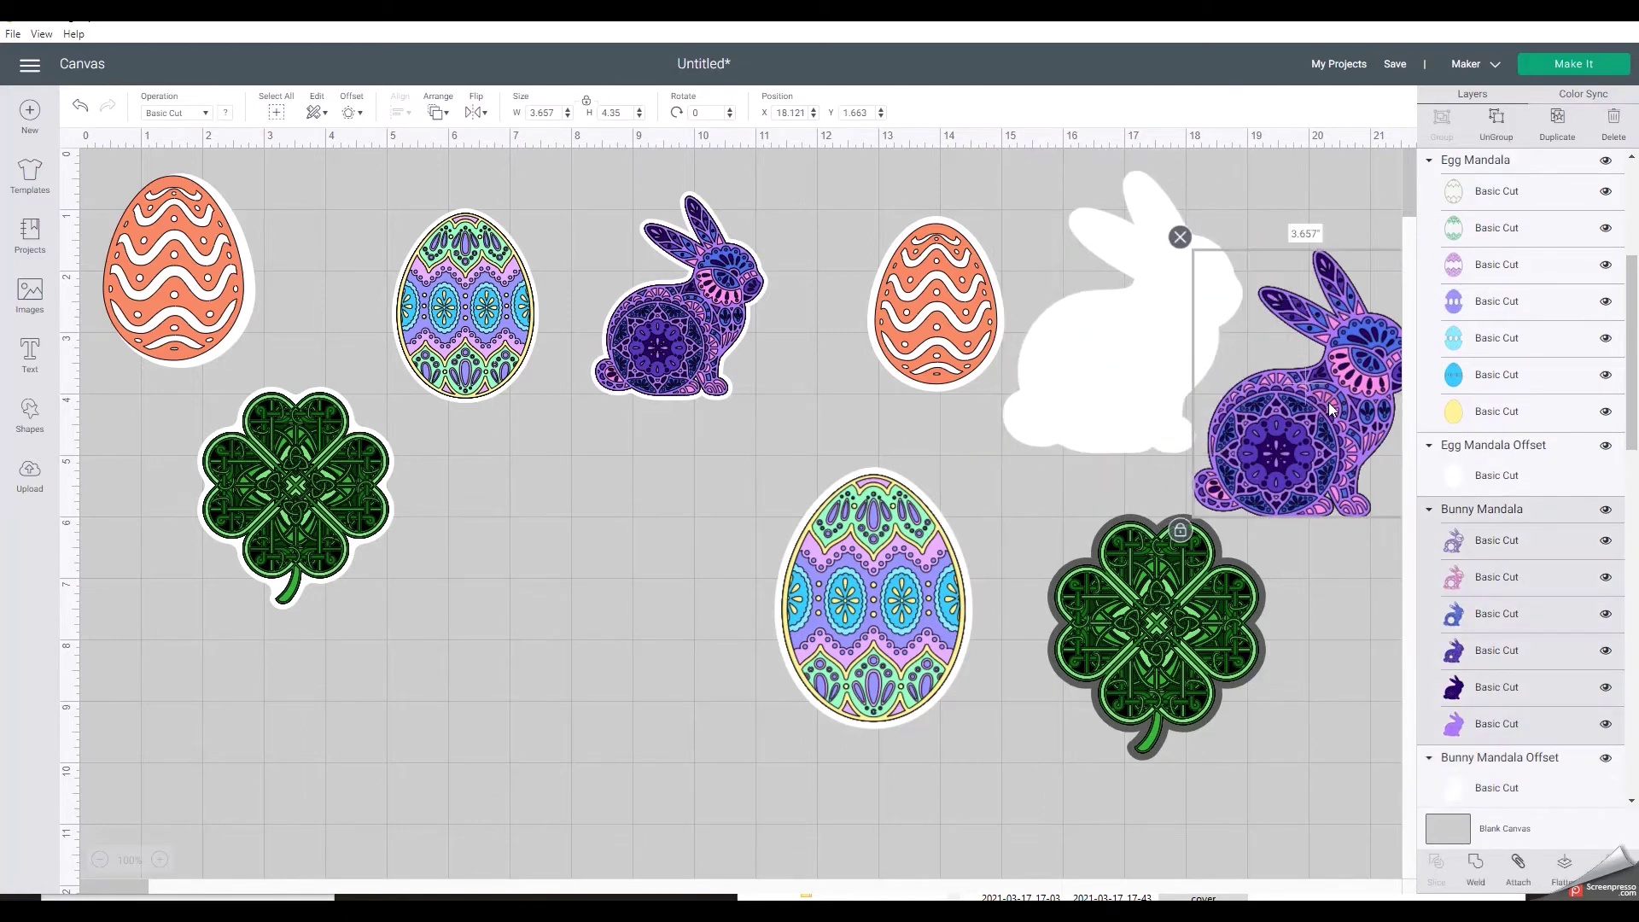
left_click(81, 106)
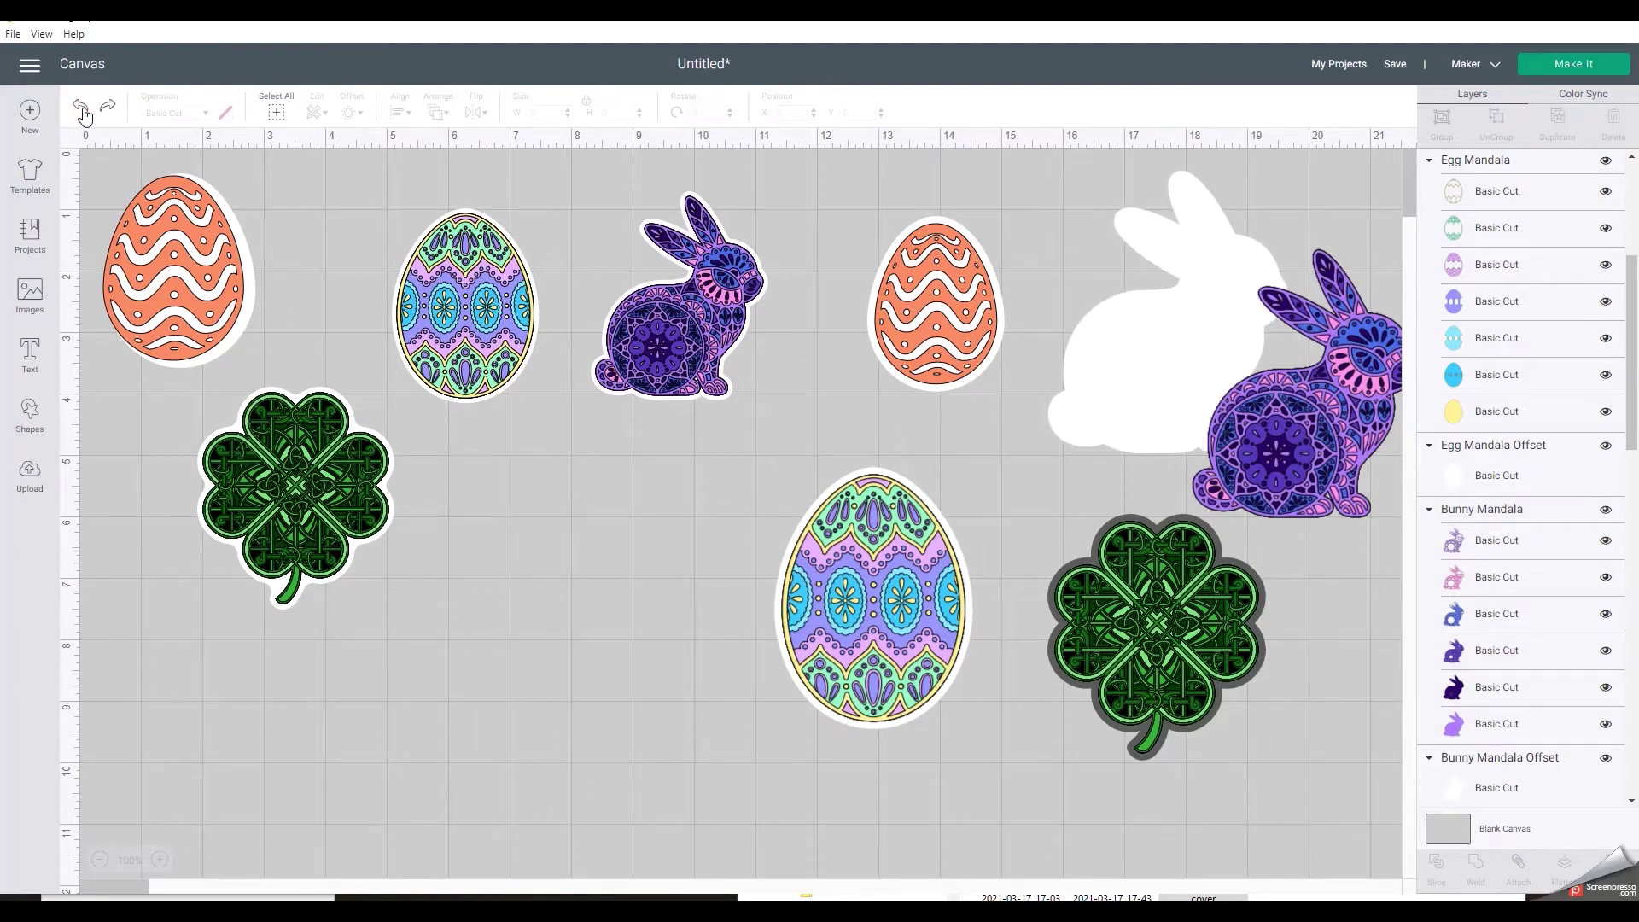
left_click(82, 109)
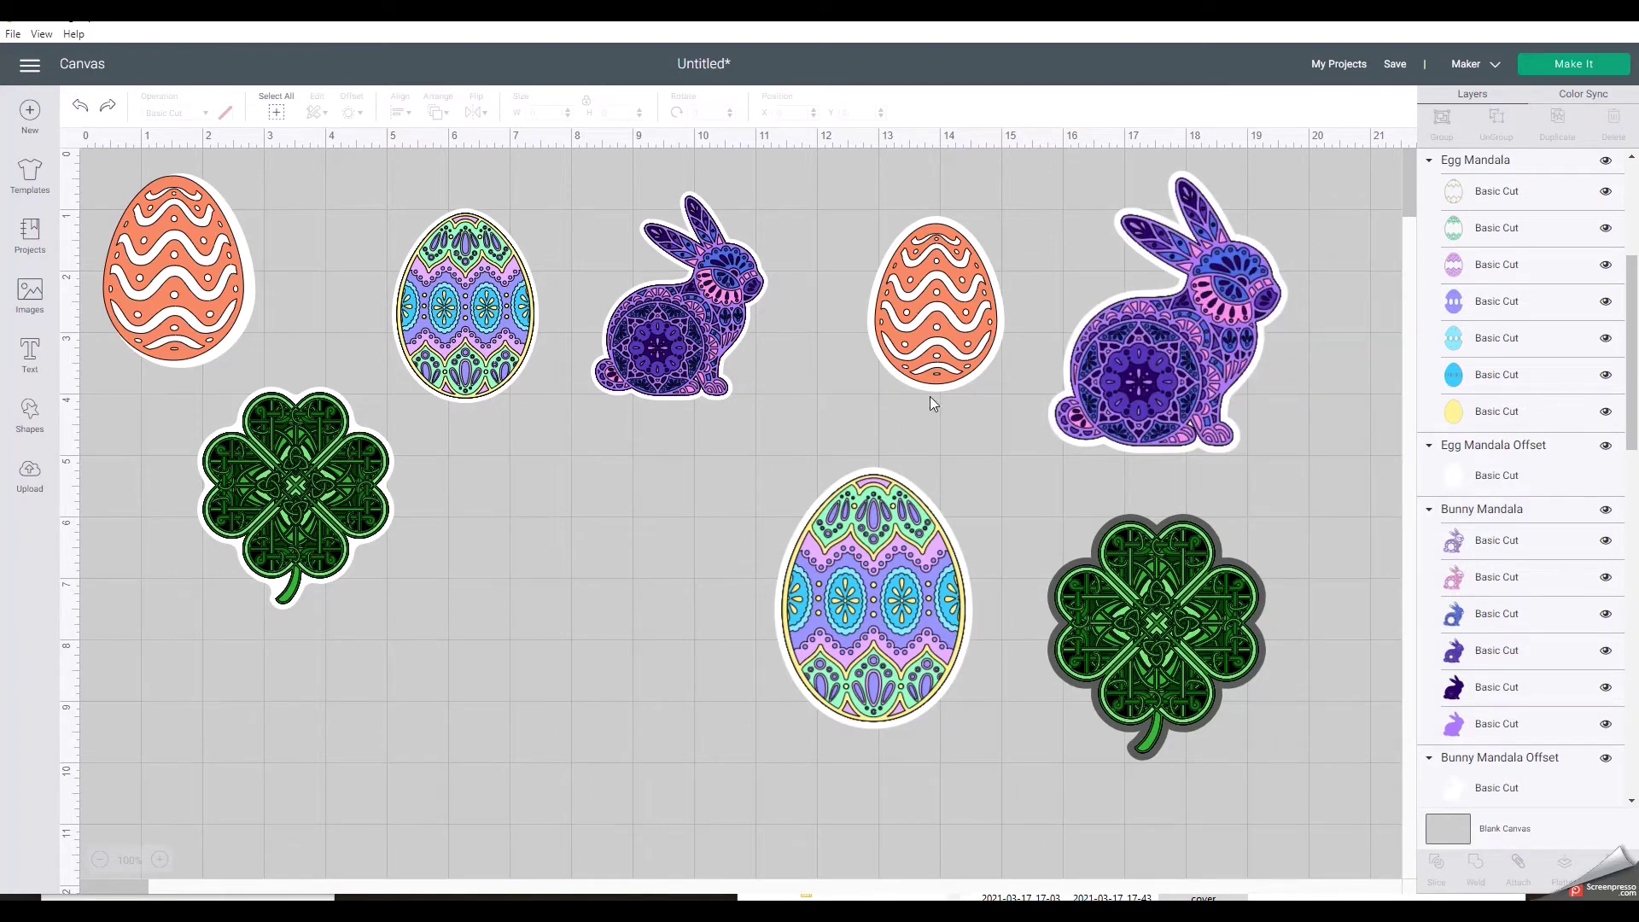
- Move the smaller orange Easter egg off its white offset and undo the move
left_click_drag(958, 320, 844, 392)
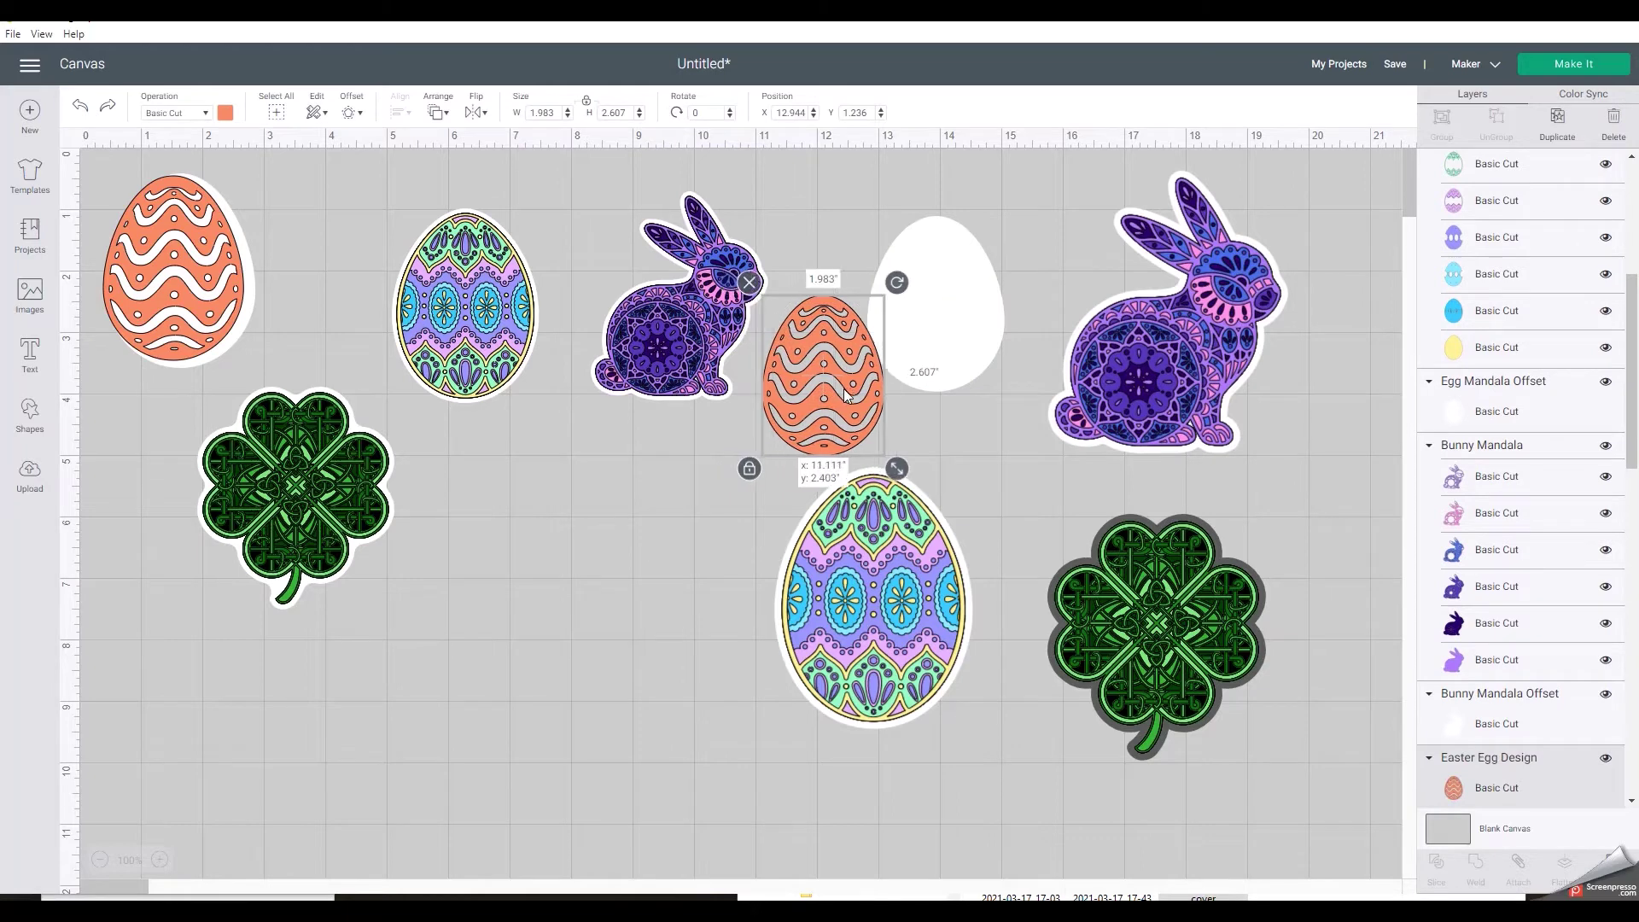
left_click(79, 106)
left_click(82, 107)
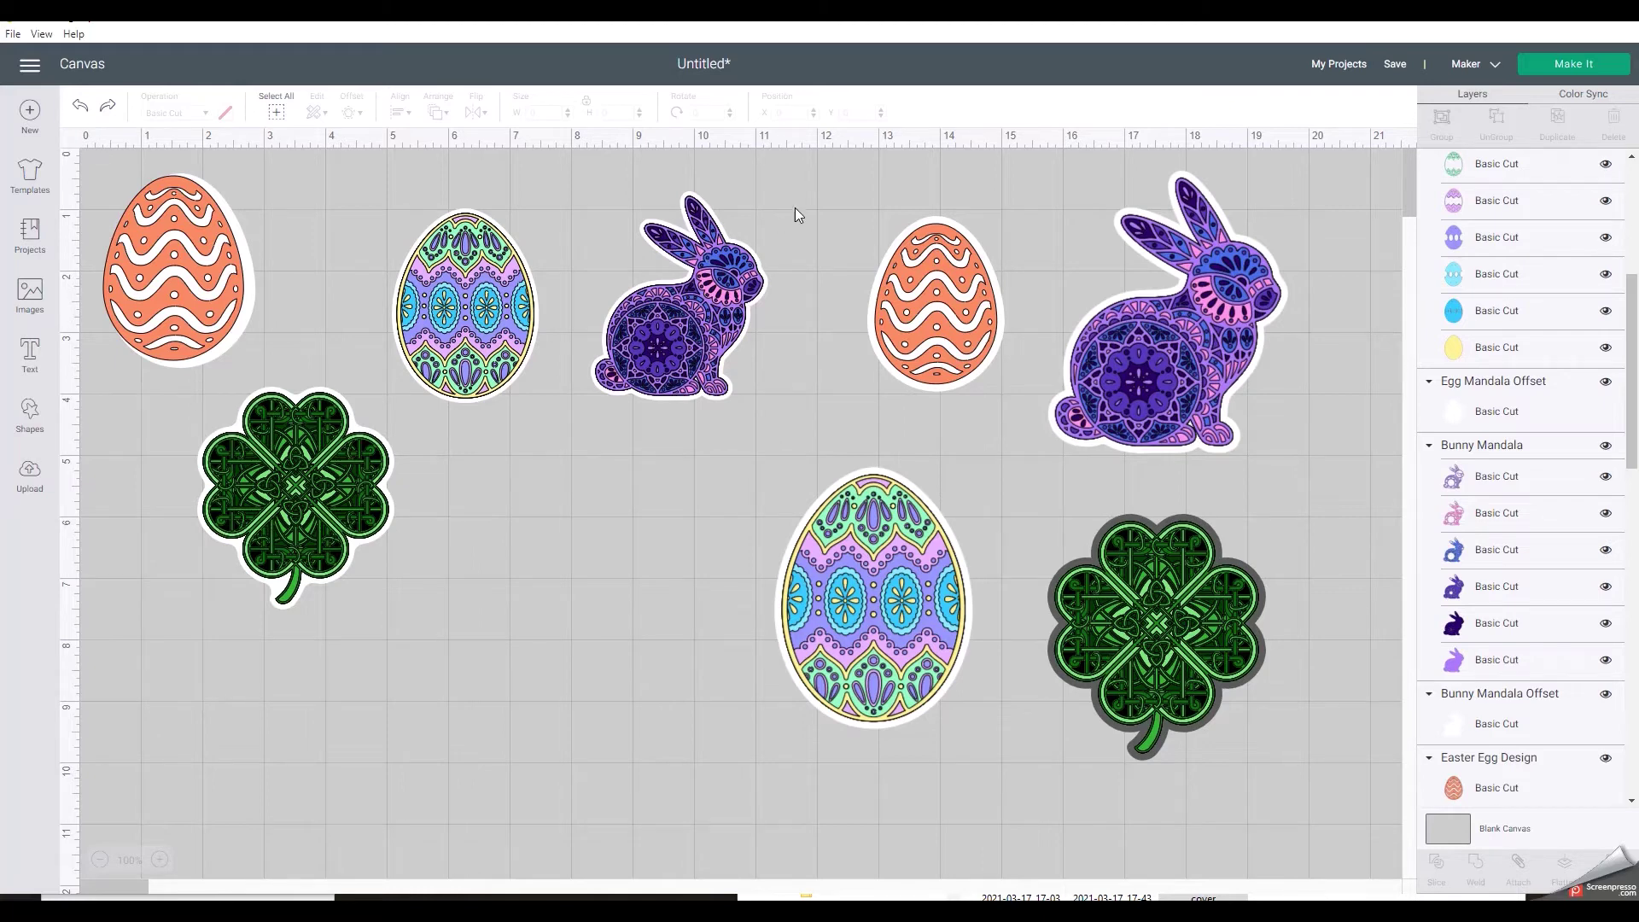
- Flatten the smaller orange Easter egg and its white offset together into one Print Then Cut image
left_click_drag(844, 191, 1037, 418)
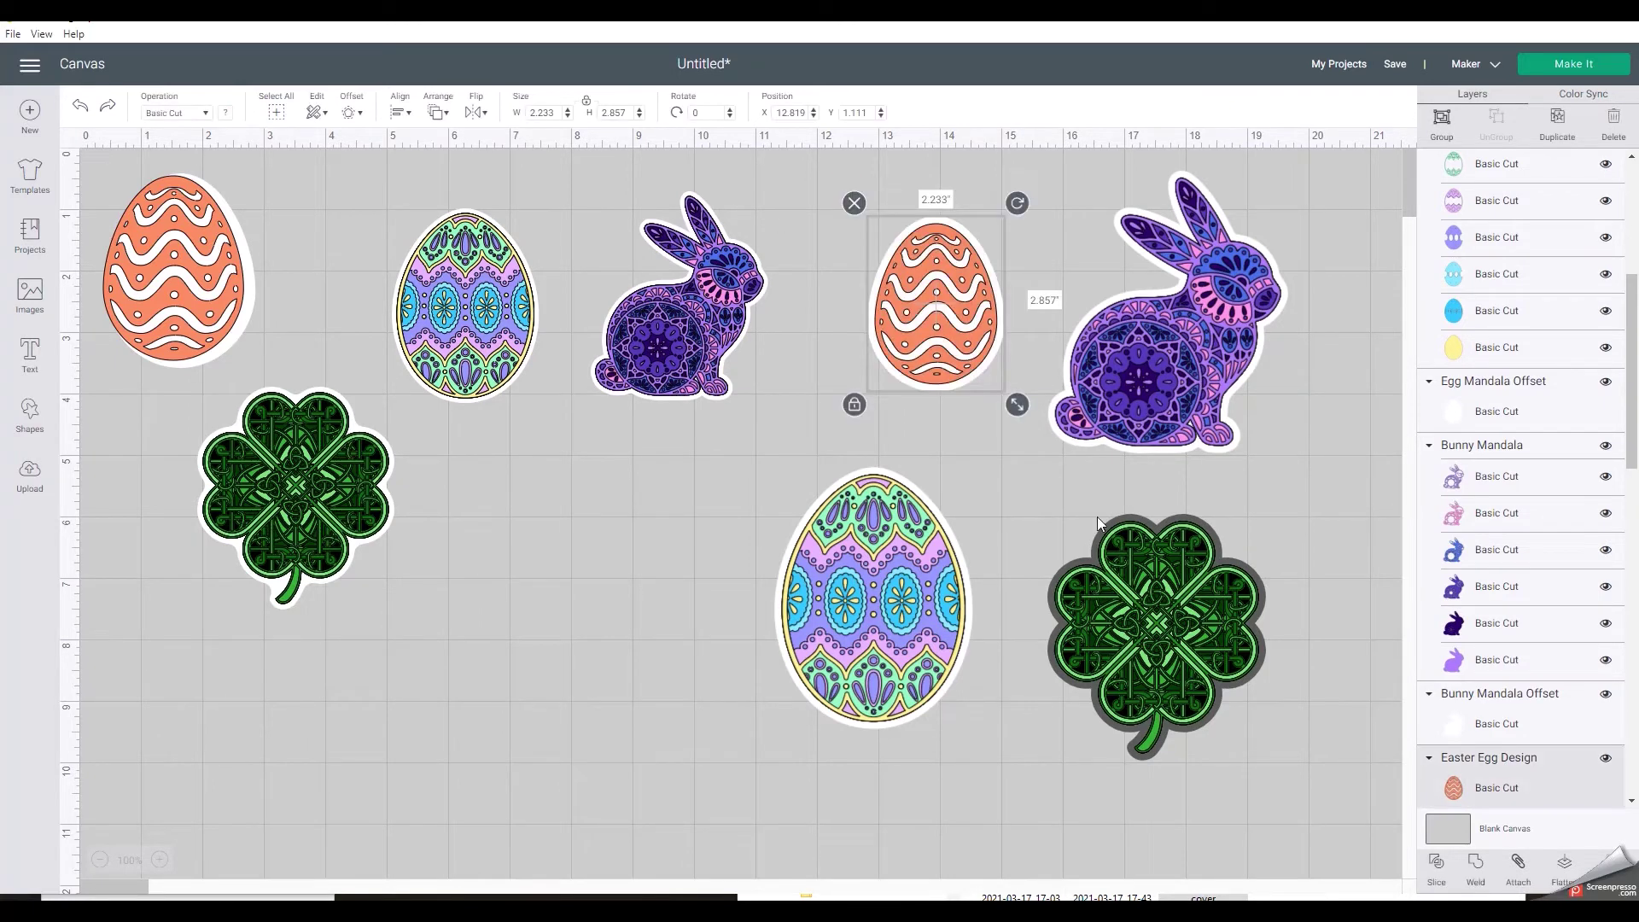
left_click(1573, 872)
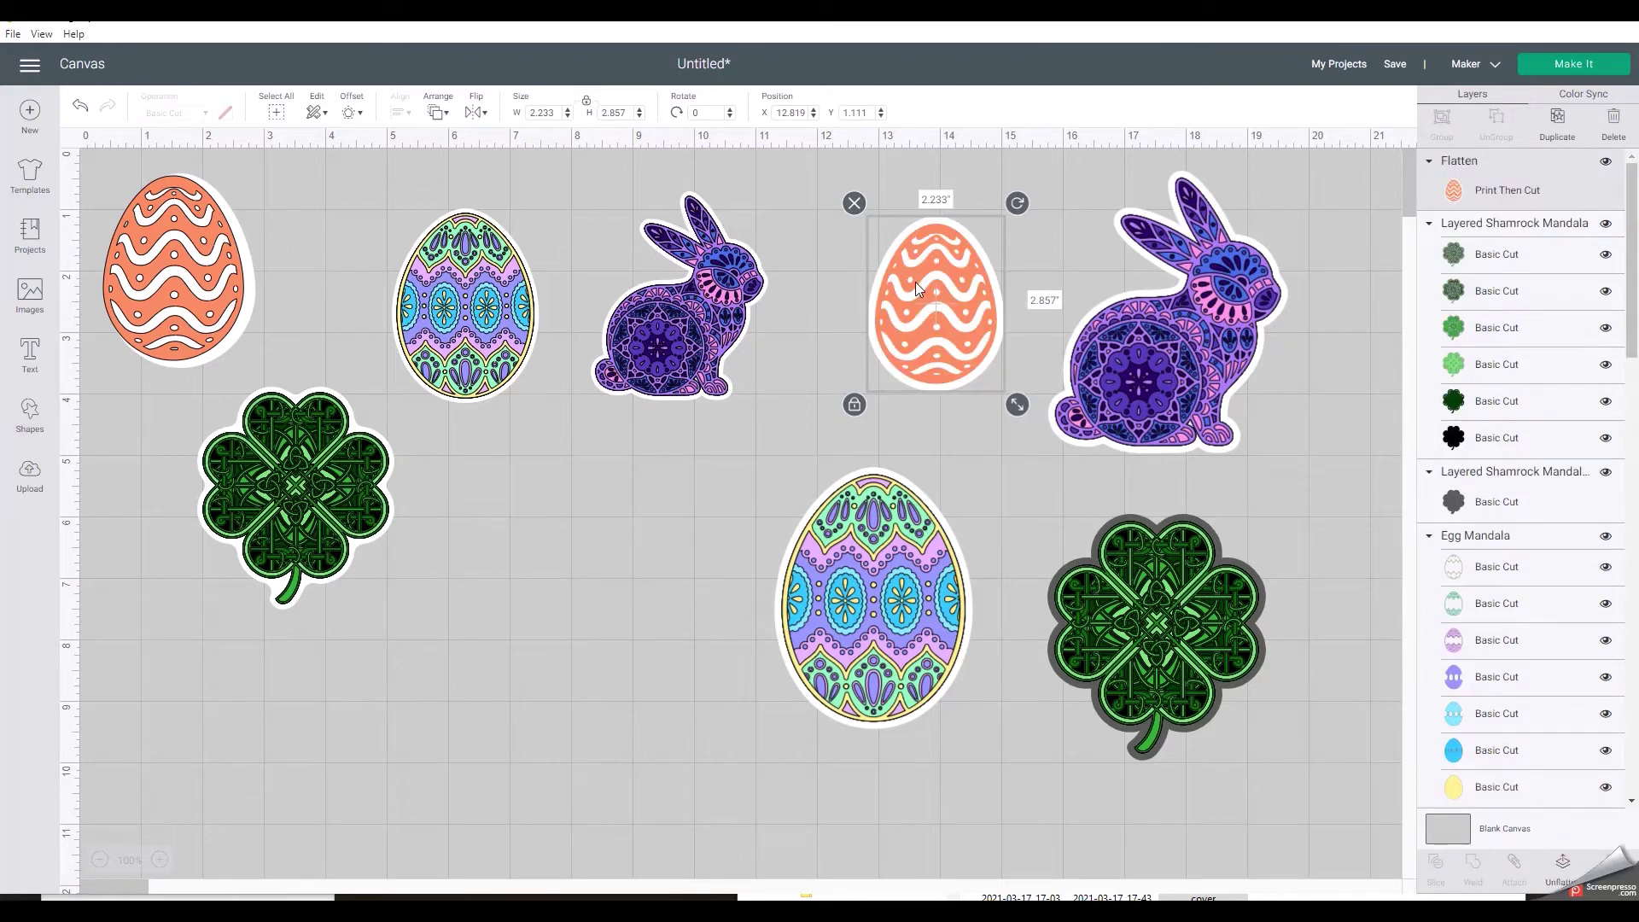
- Shift the flattened orange Easter egg slightly up and left, then move the large bunny off its white offset and undo that bunny move
left_click_drag(915, 281, 864, 264)
left_click_drag(1056, 181, 1091, 219)
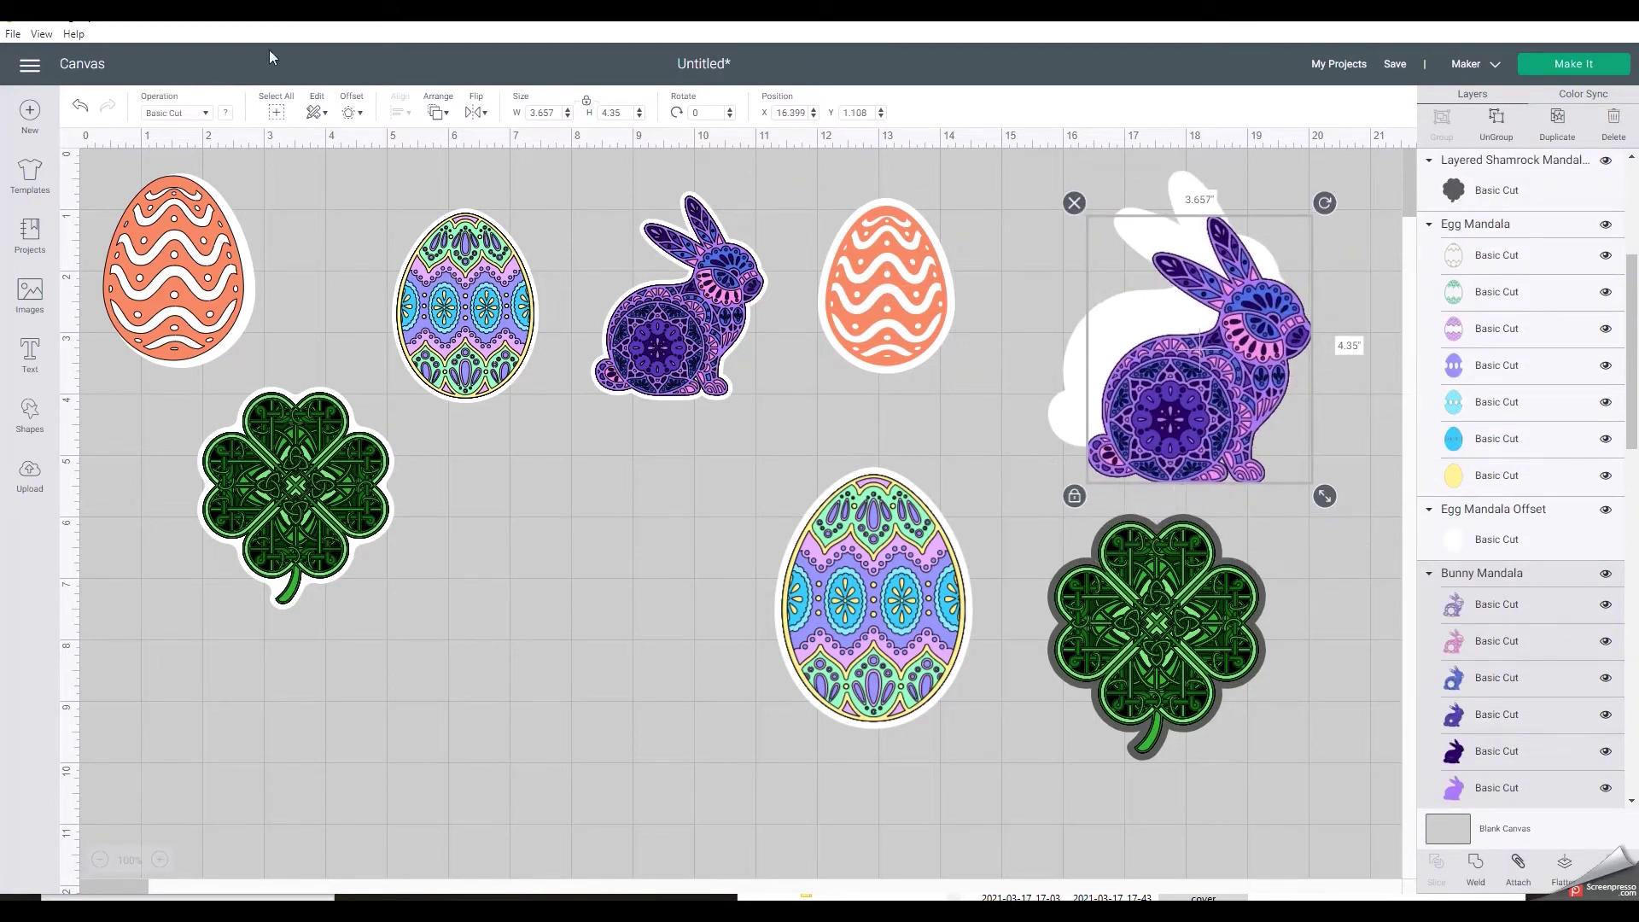
left_click(80, 105)
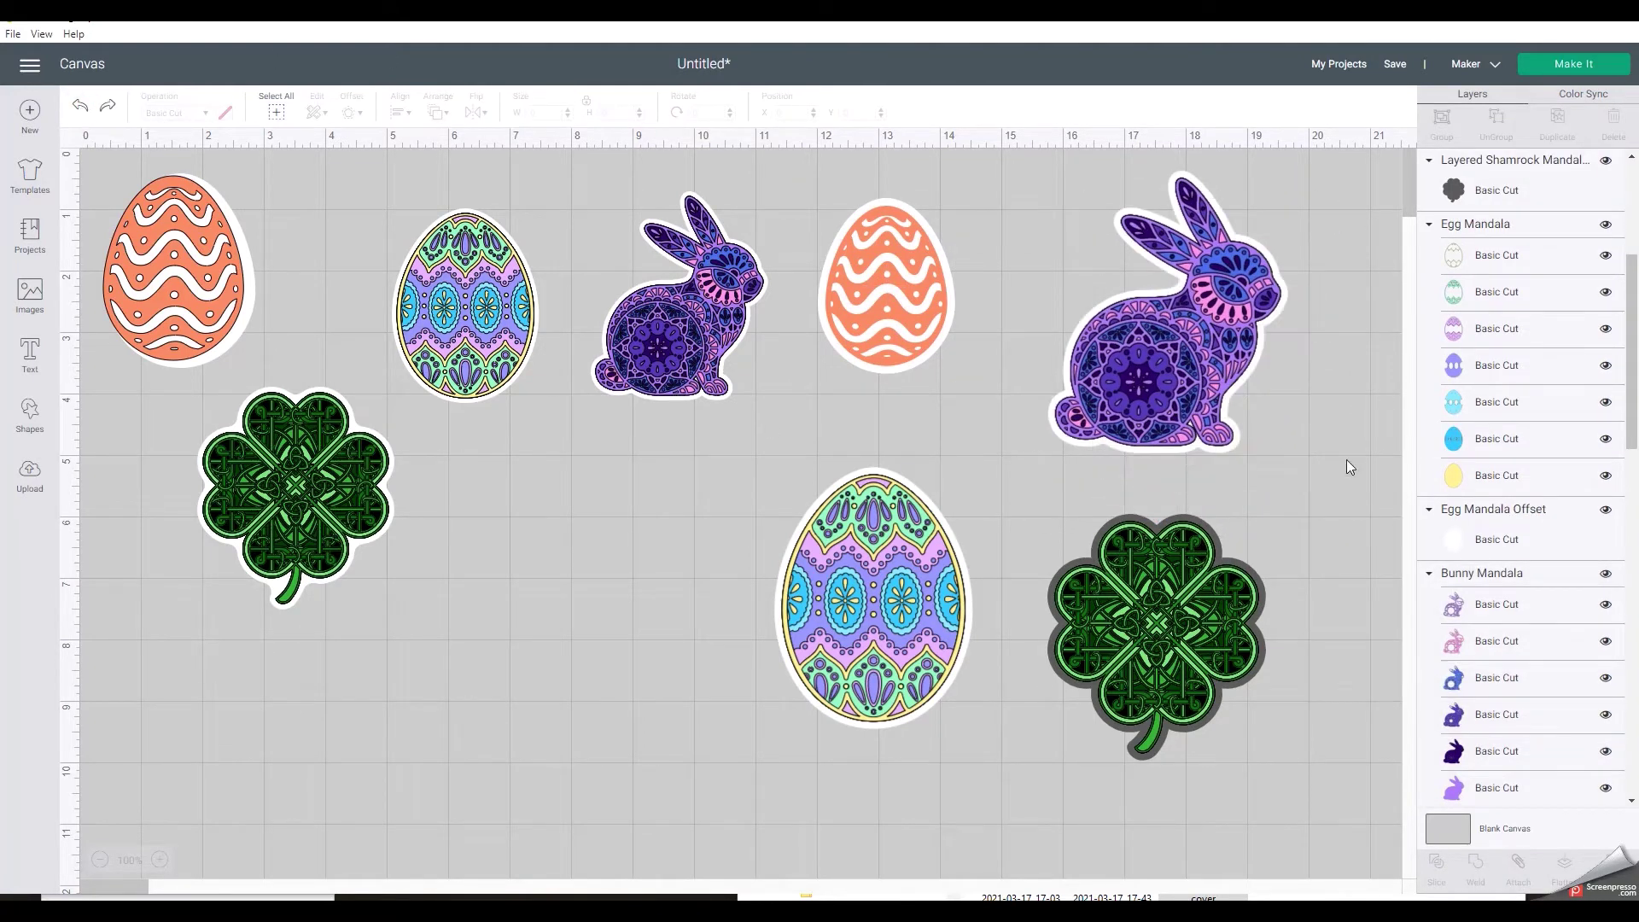
- Flatten the large bunny mandala with its white offset and shift the flattened bunny slightly down and right
left_click_drag(1340, 478, 1050, 198)
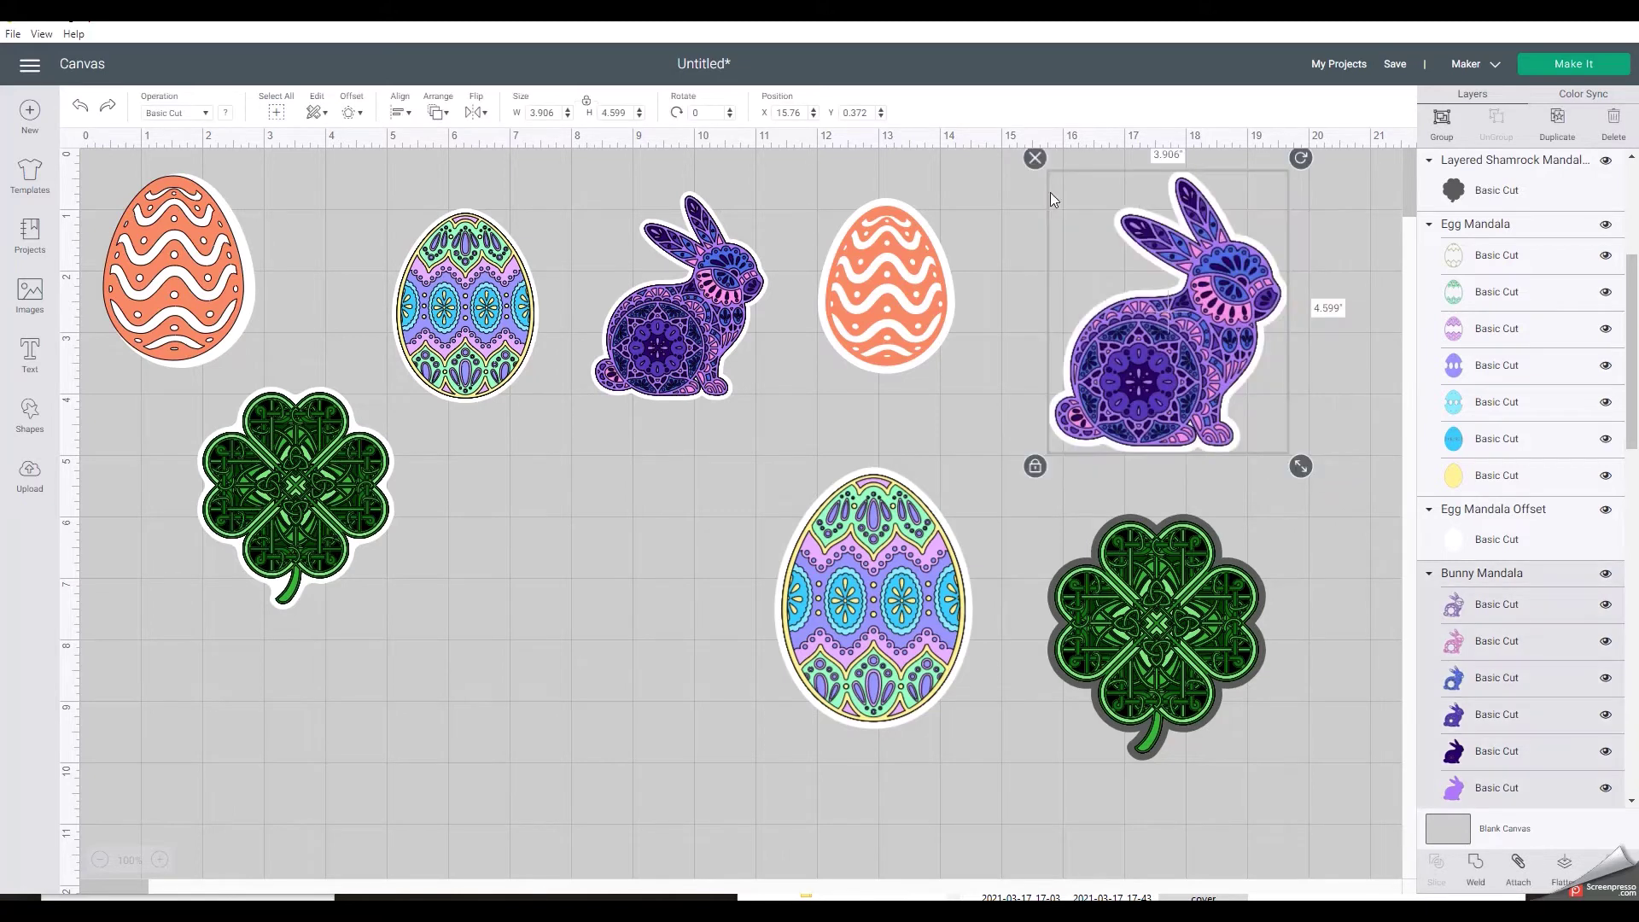
left_click(1562, 864)
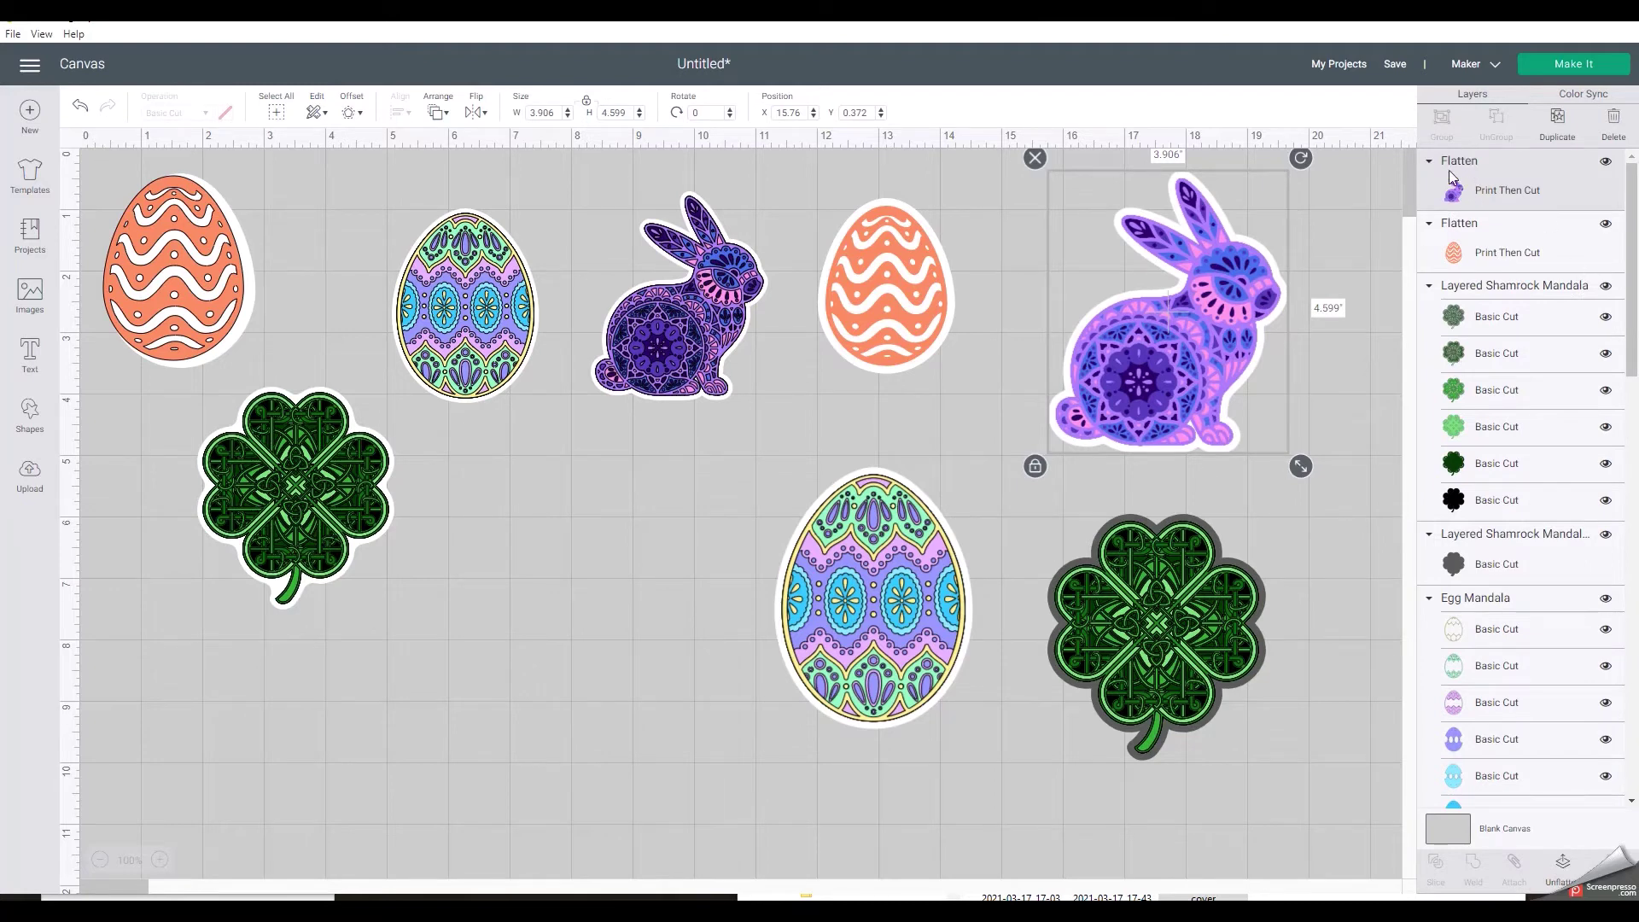
left_click_drag(1203, 357, 1190, 351)
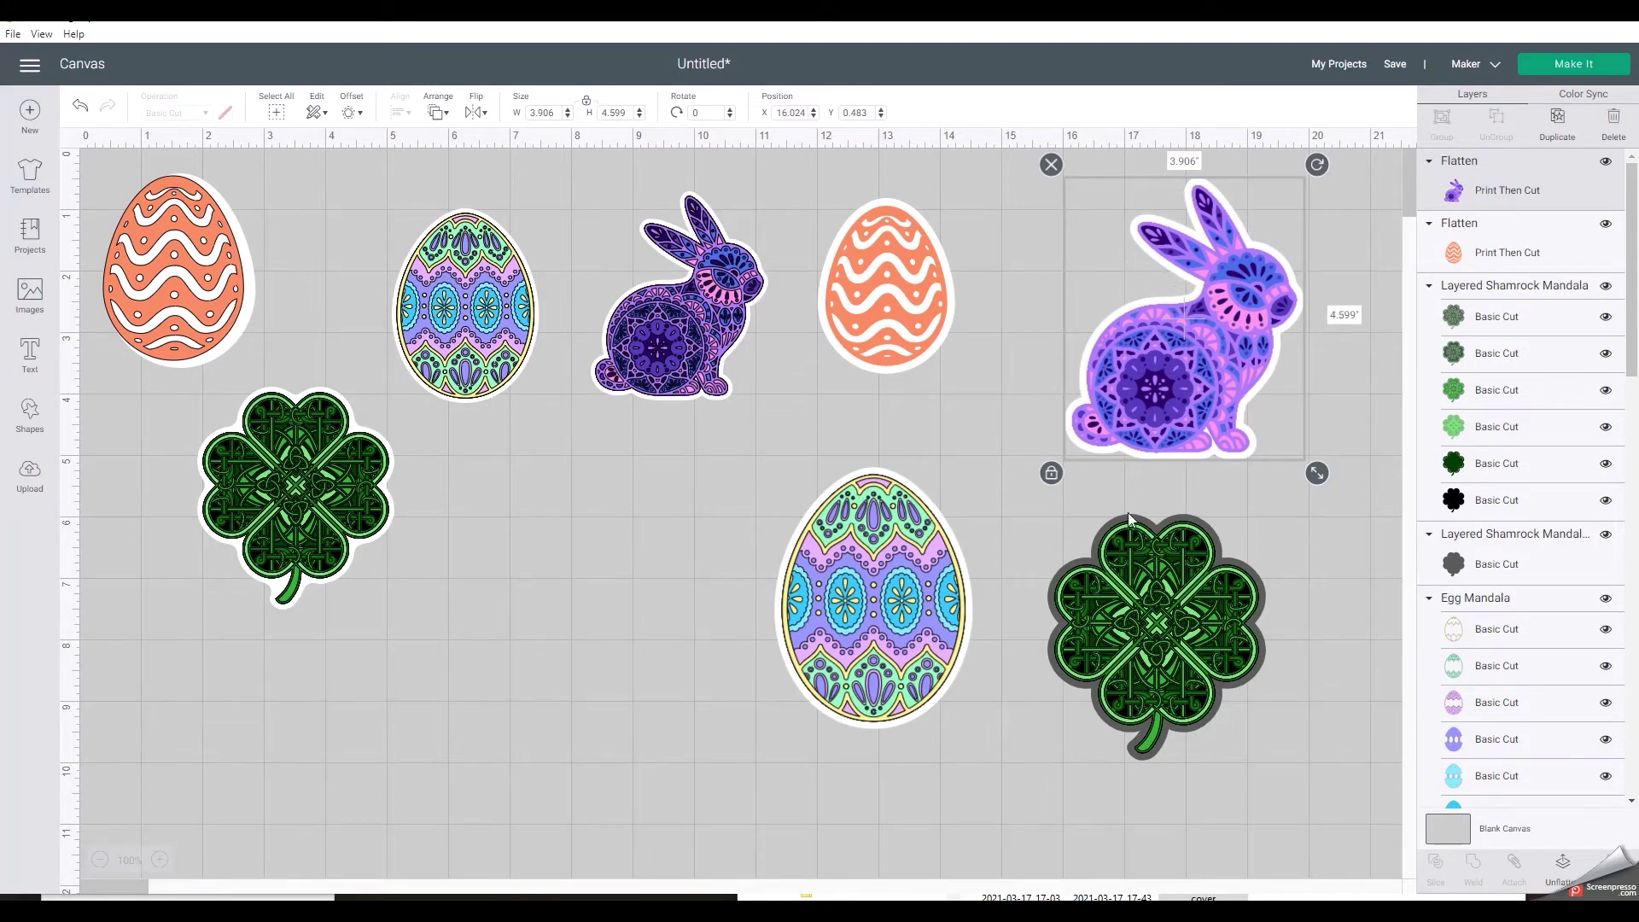
- Recolor the large shamrock's grey offset white and flatten the shamrock and offset into one Print Then Cut image
left_click(1523, 564)
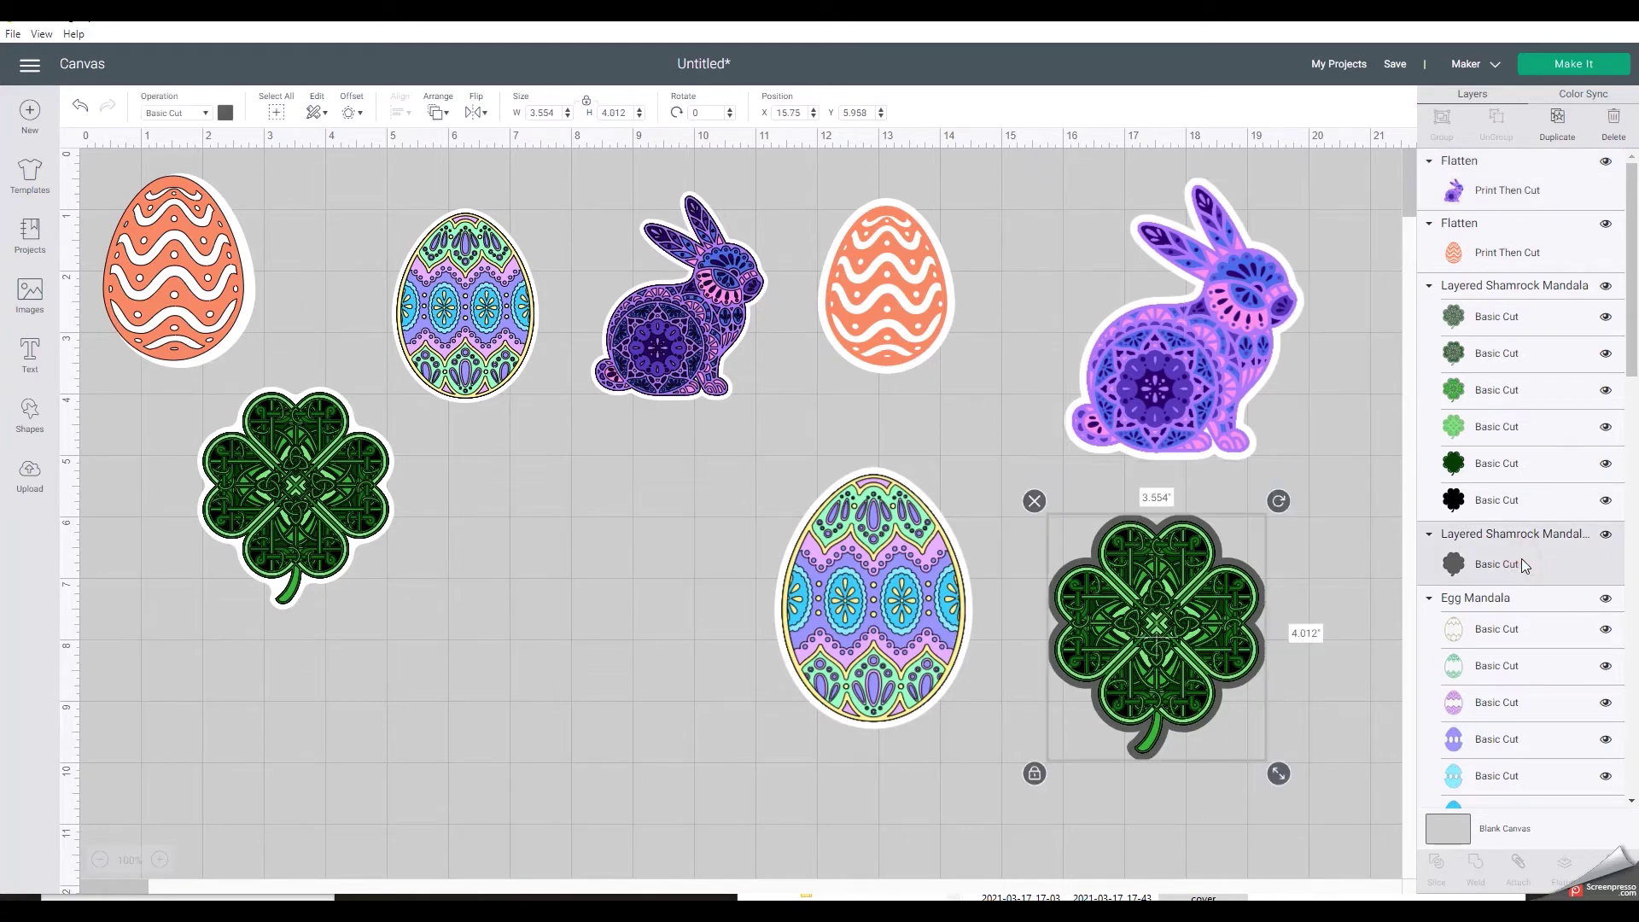
left_click(225, 112)
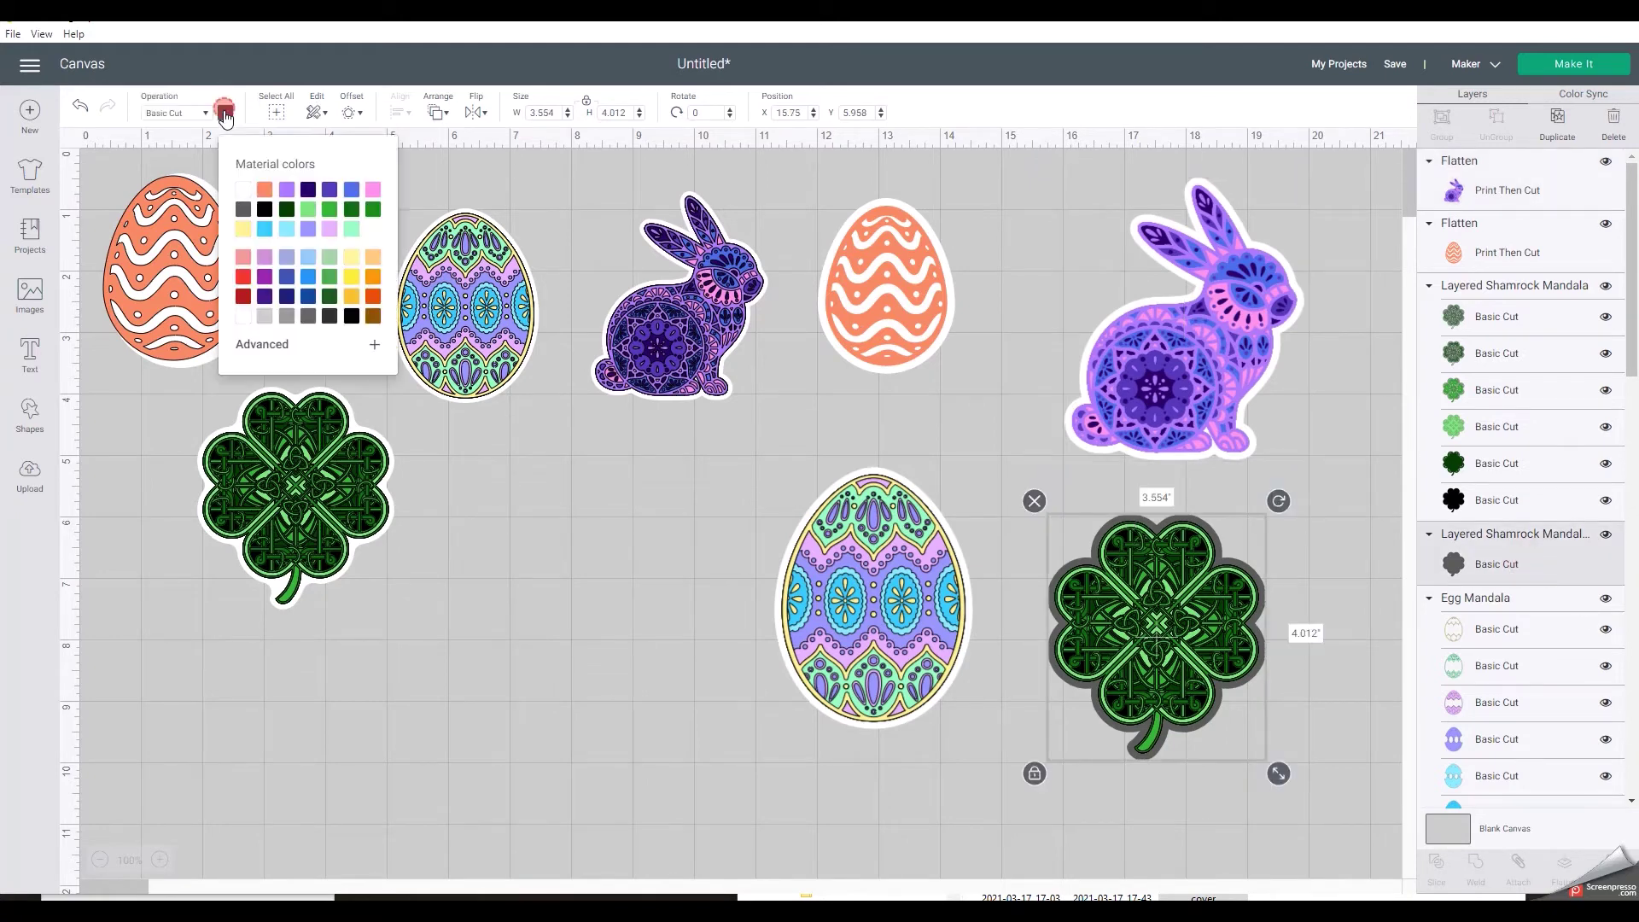
left_click(237, 322)
left_click(242, 324)
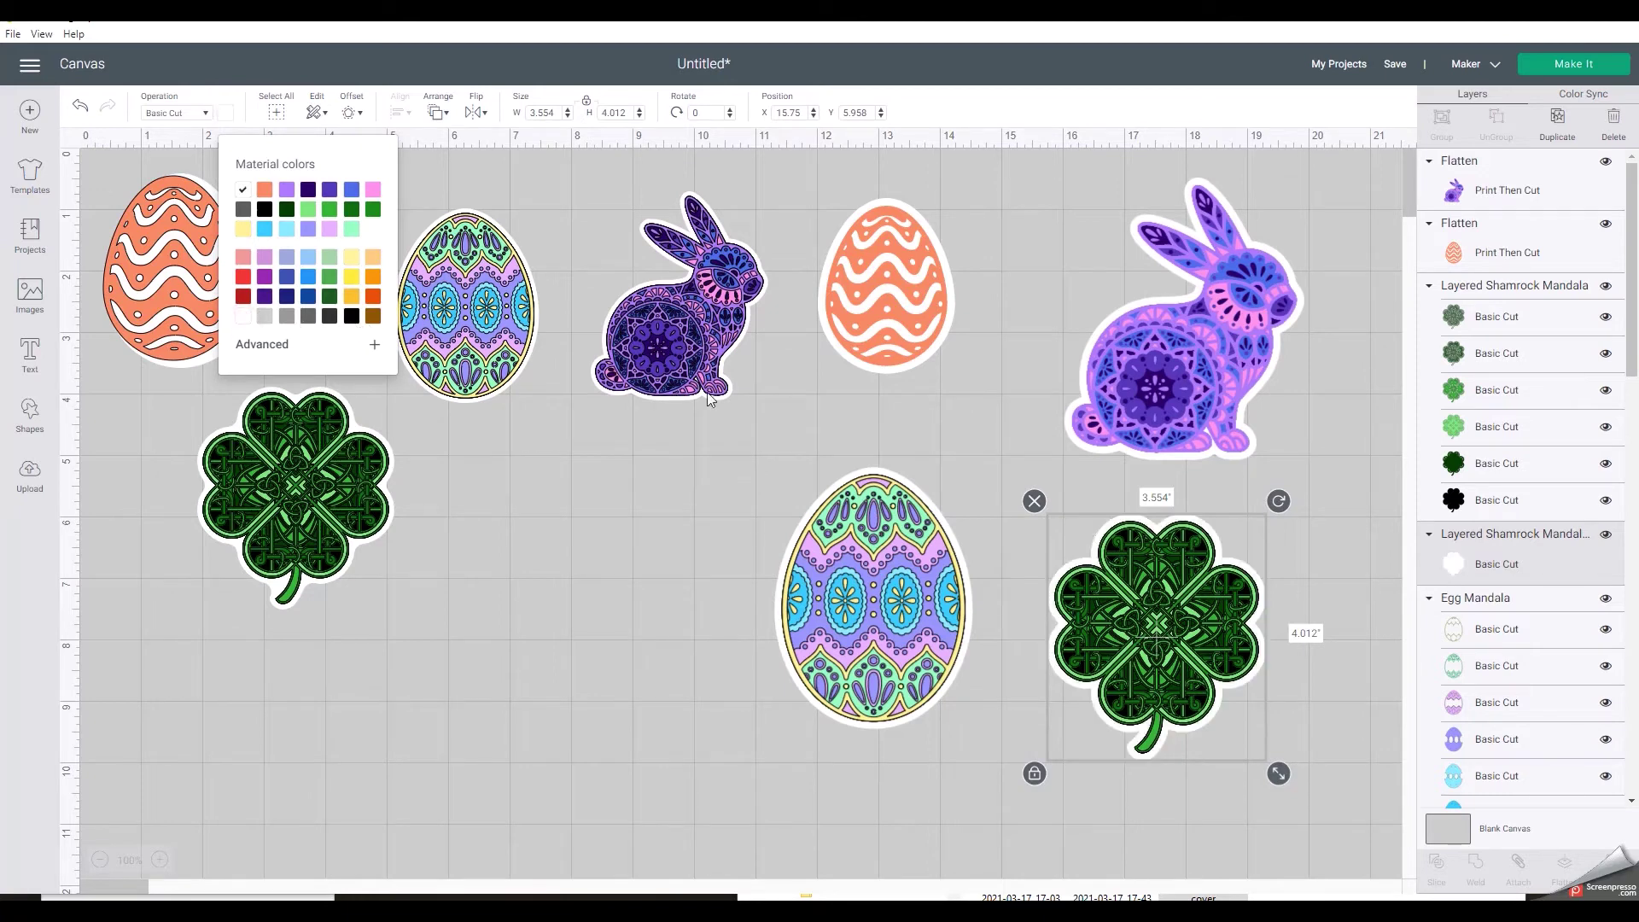
left_click(1369, 700)
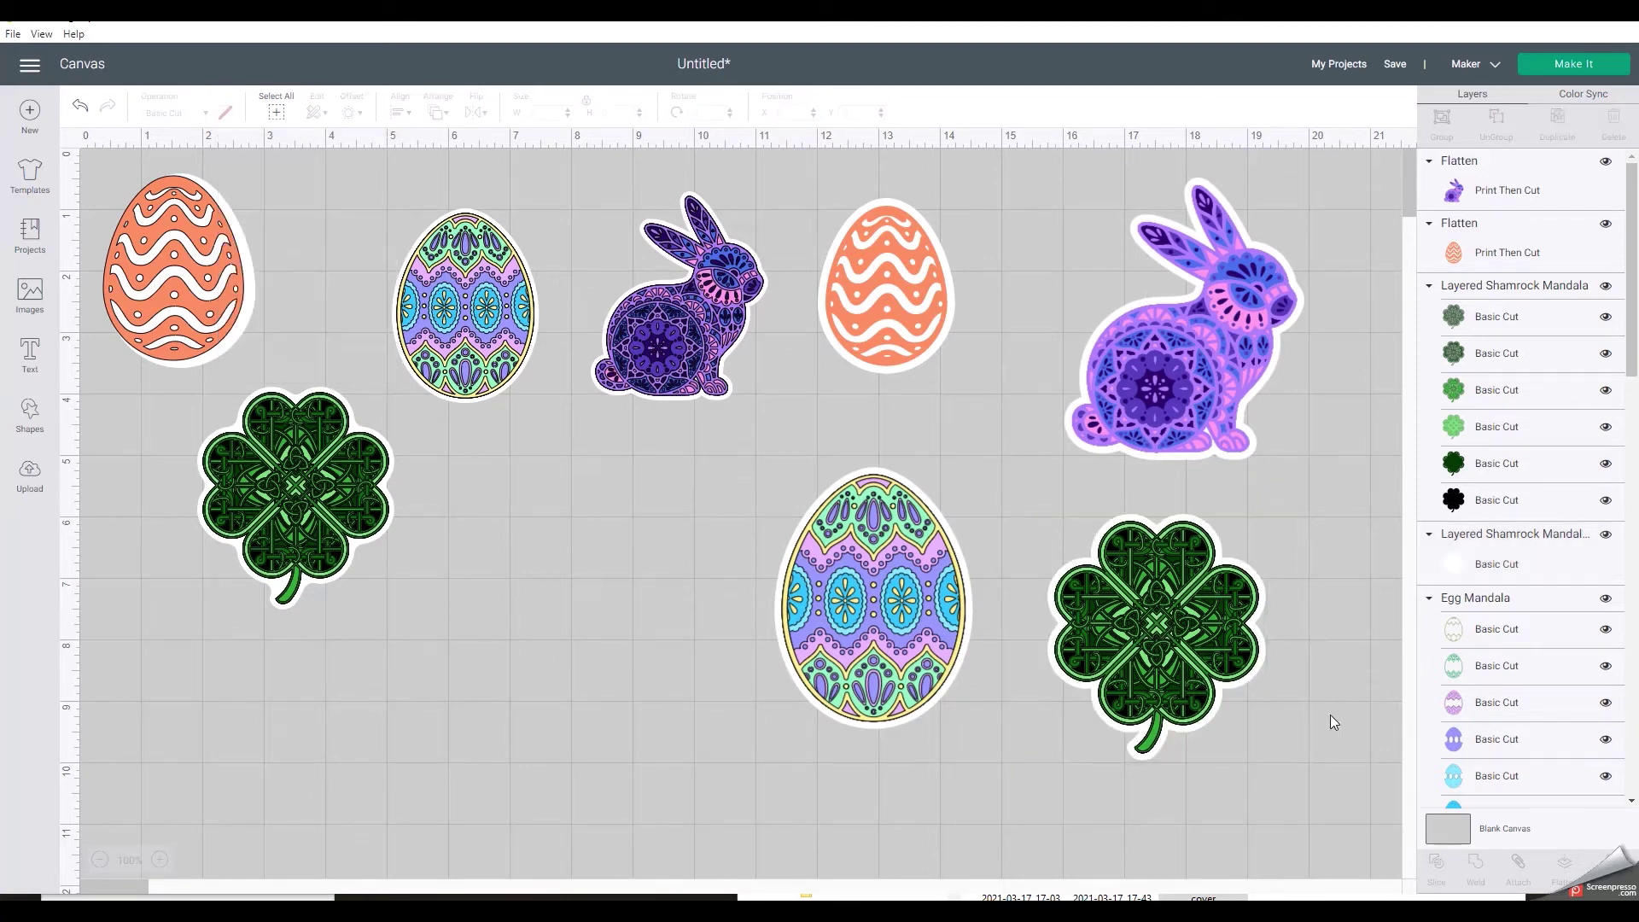
left_click_drag(1274, 732, 1039, 510)
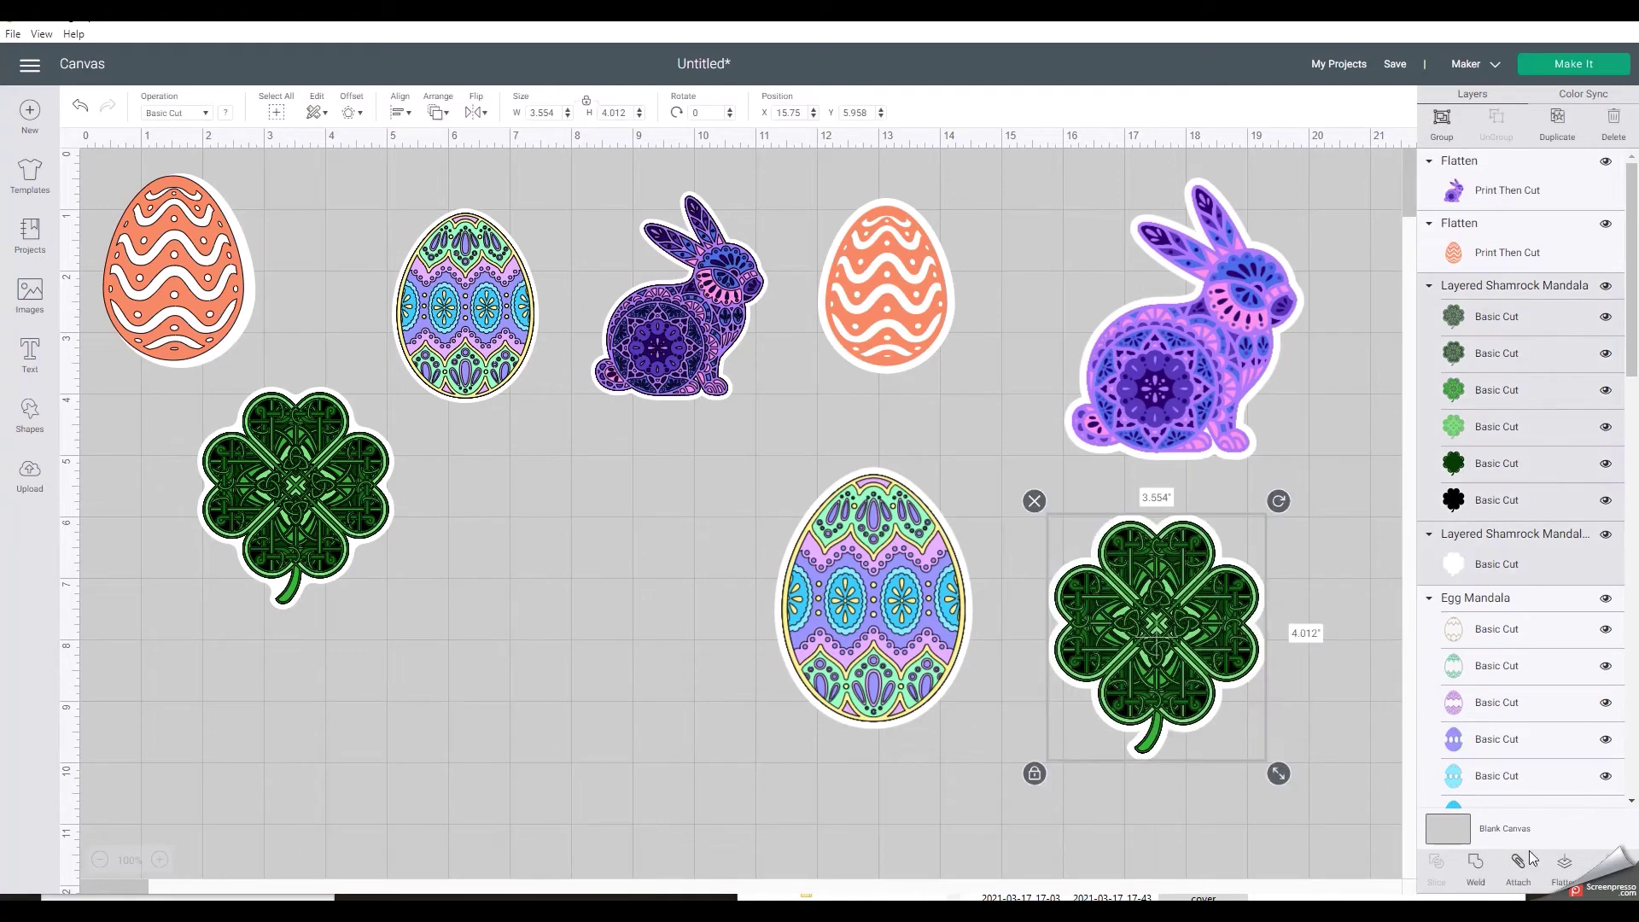
left_click(1567, 875)
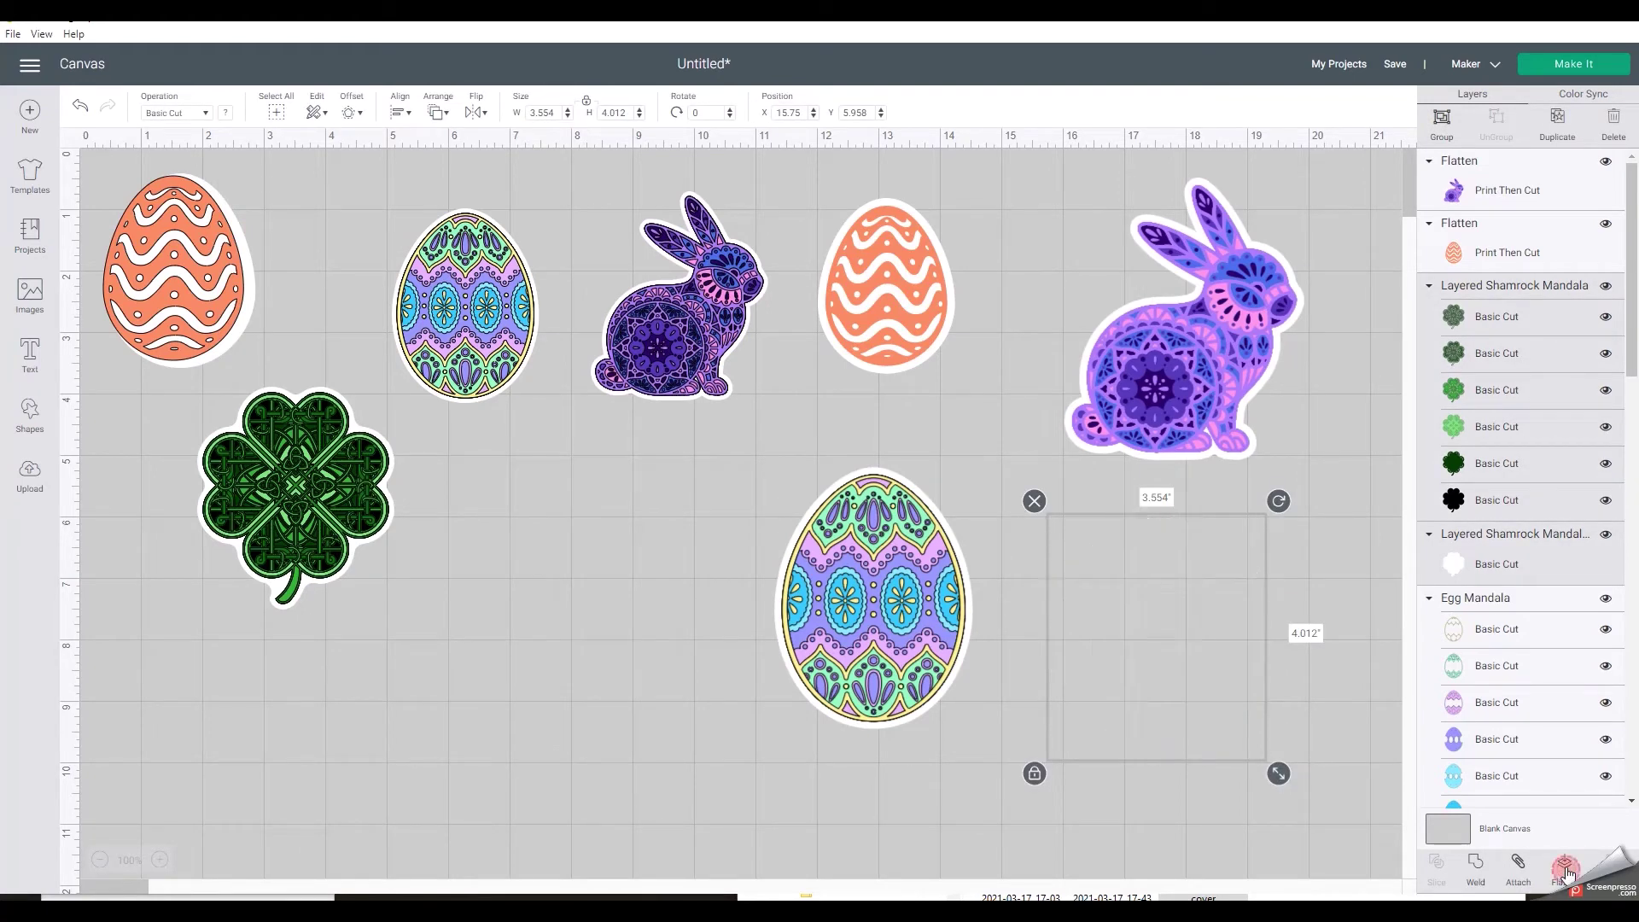
- Flatten the large multicolored egg mandala and its white offset into one Print Then Cut image
left_click(890, 589)
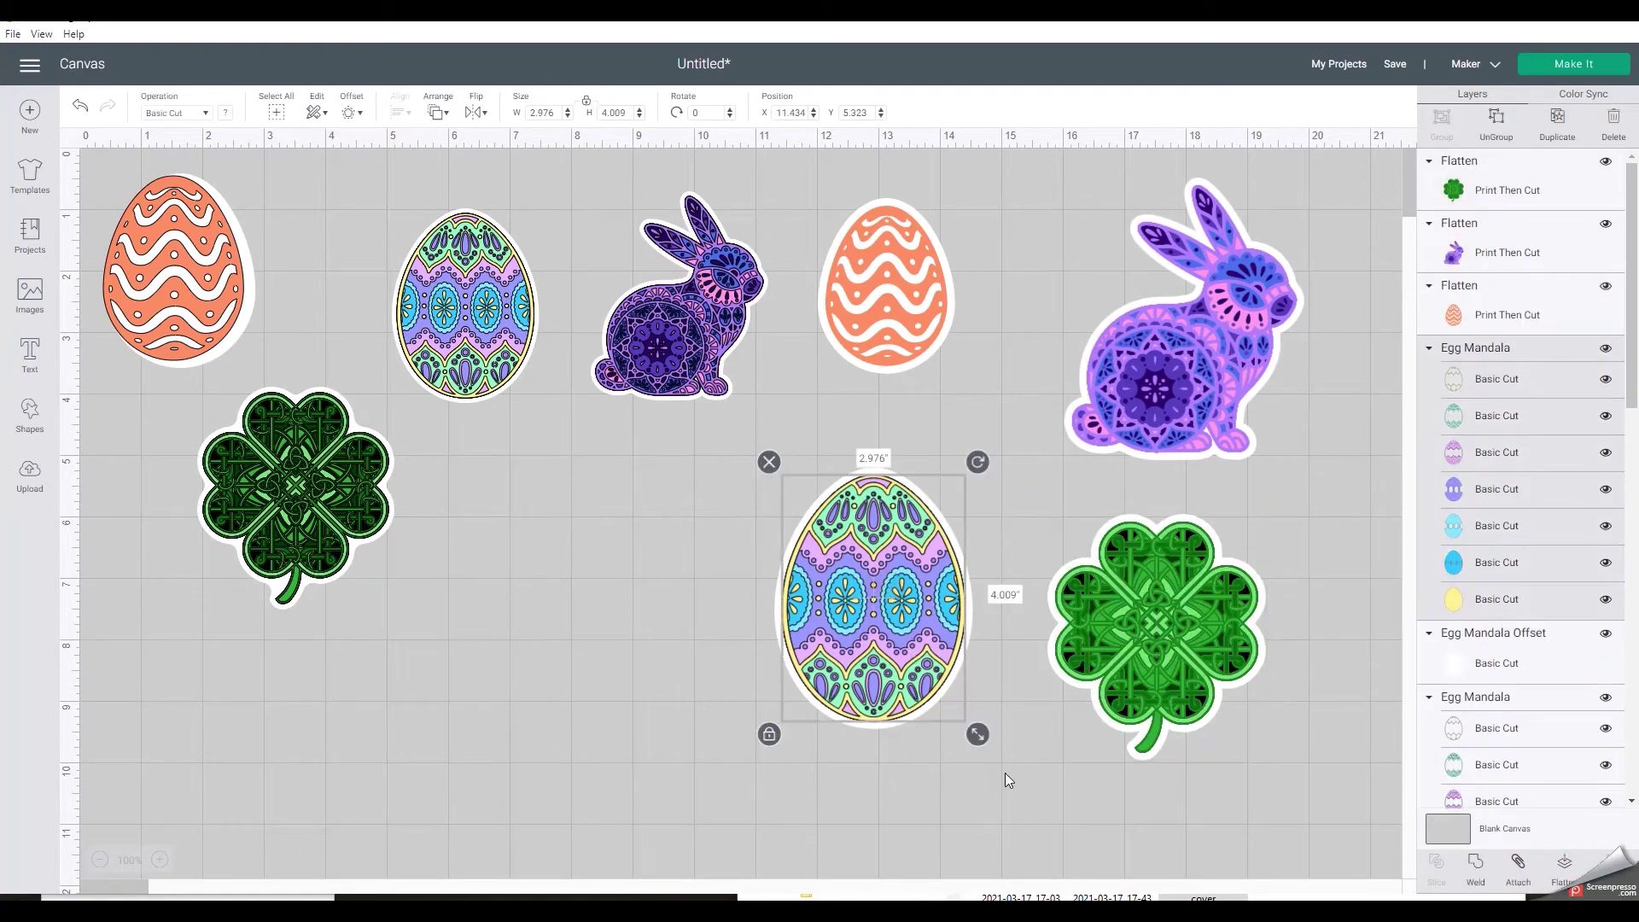
left_click(1005, 772)
left_click_drag(995, 758, 693, 458)
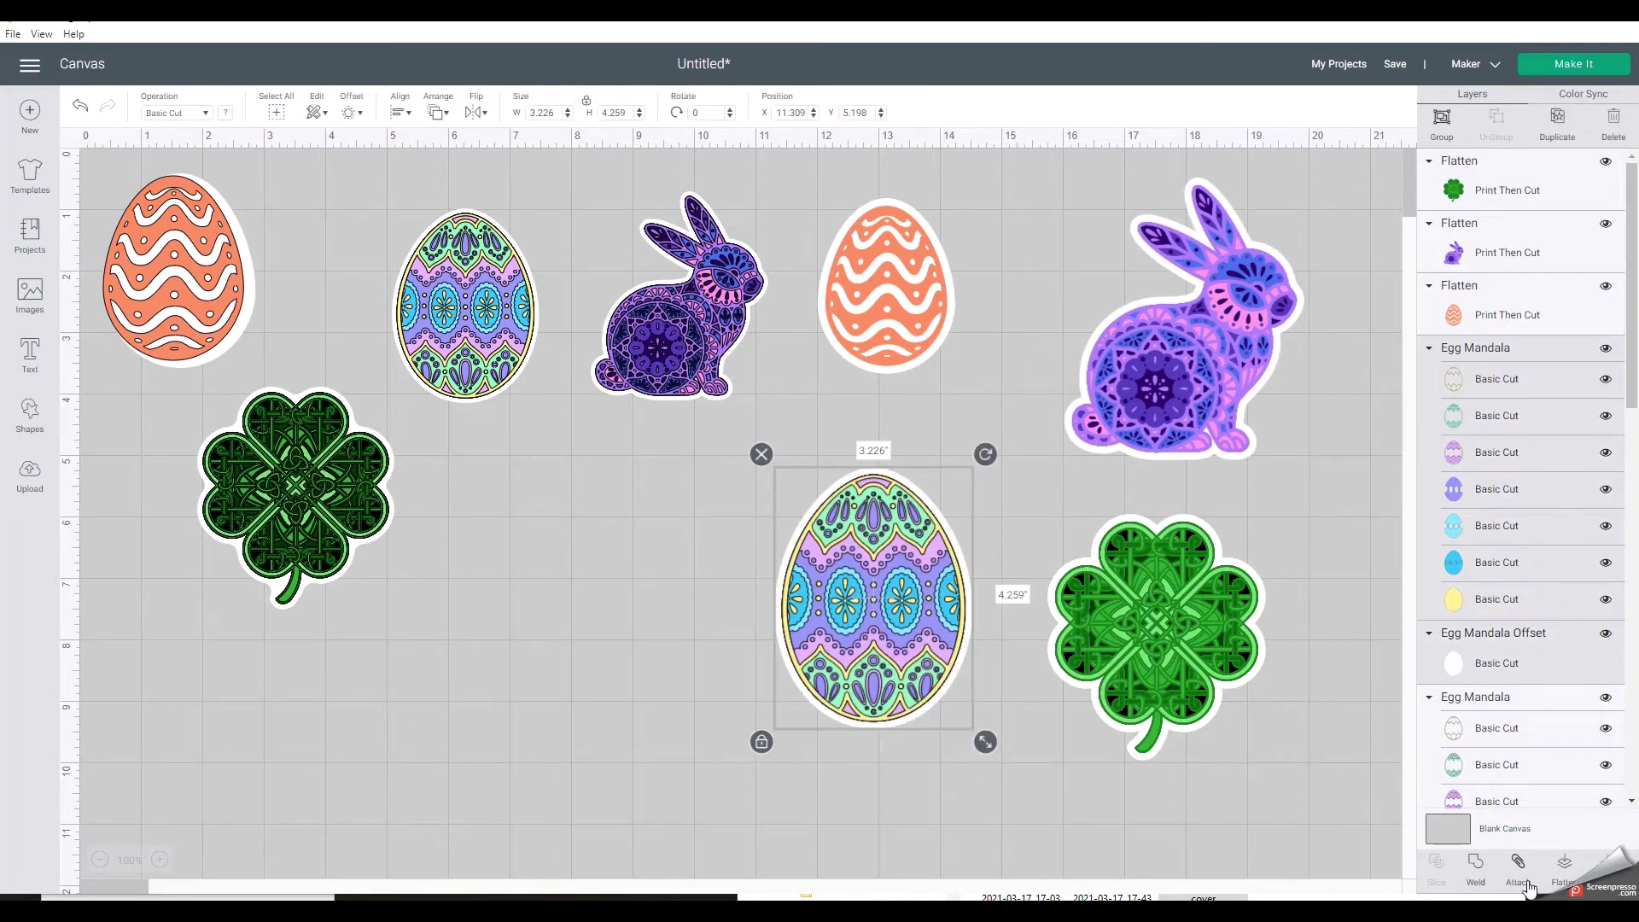
left_click(1562, 872)
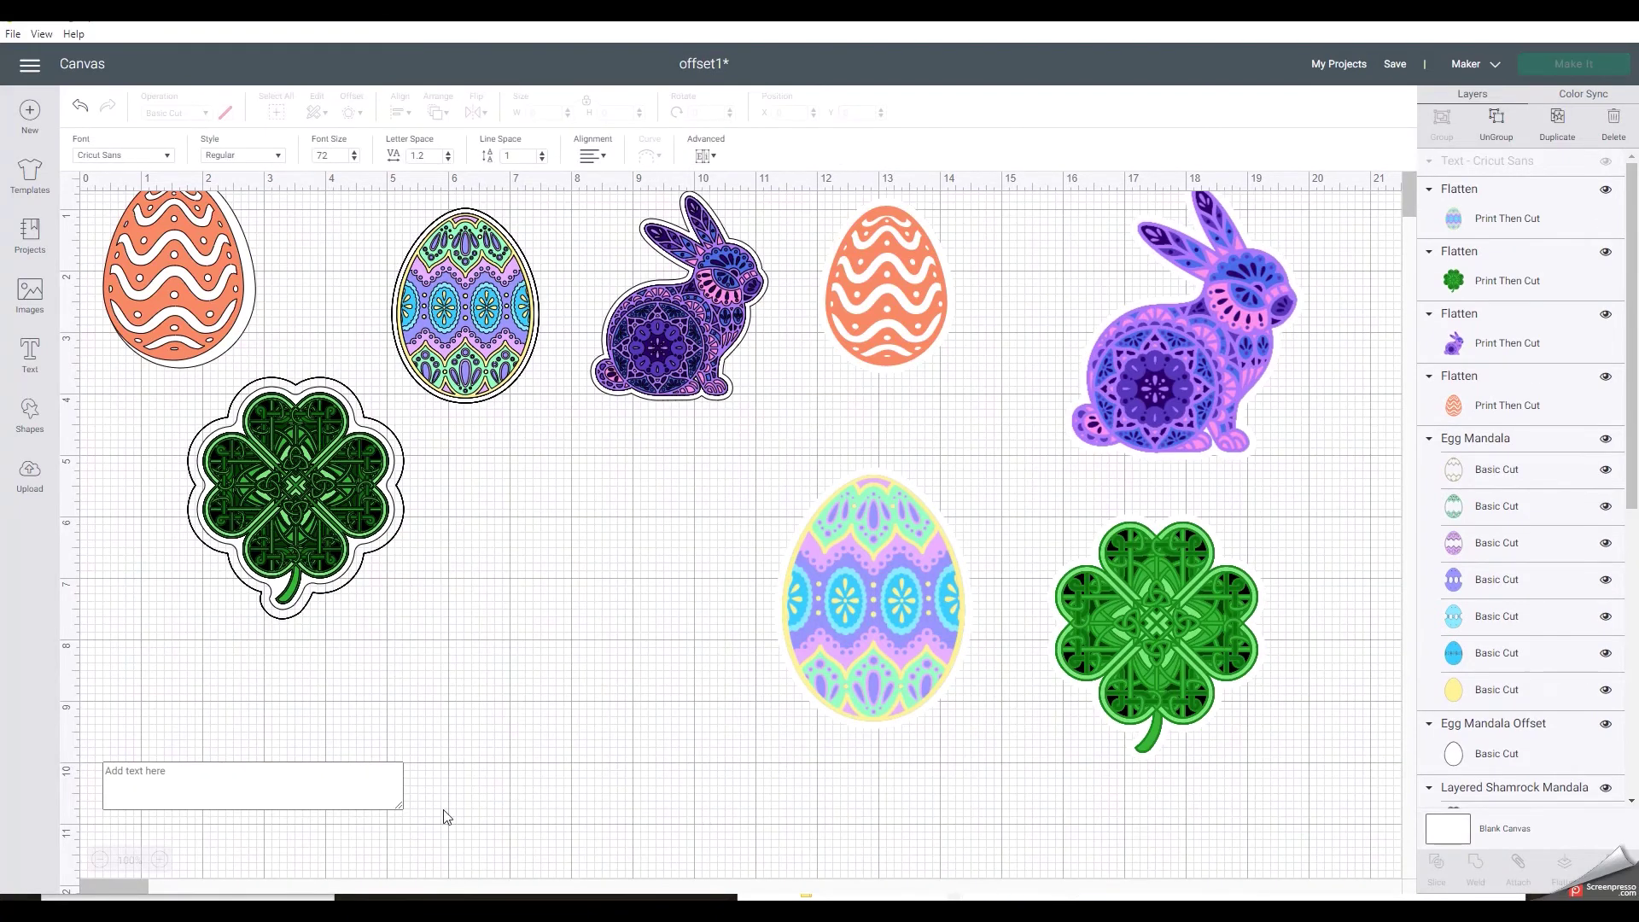
- Enter a first name as new text and move it to the empty area below the small shamrock
left_click(197, 777)
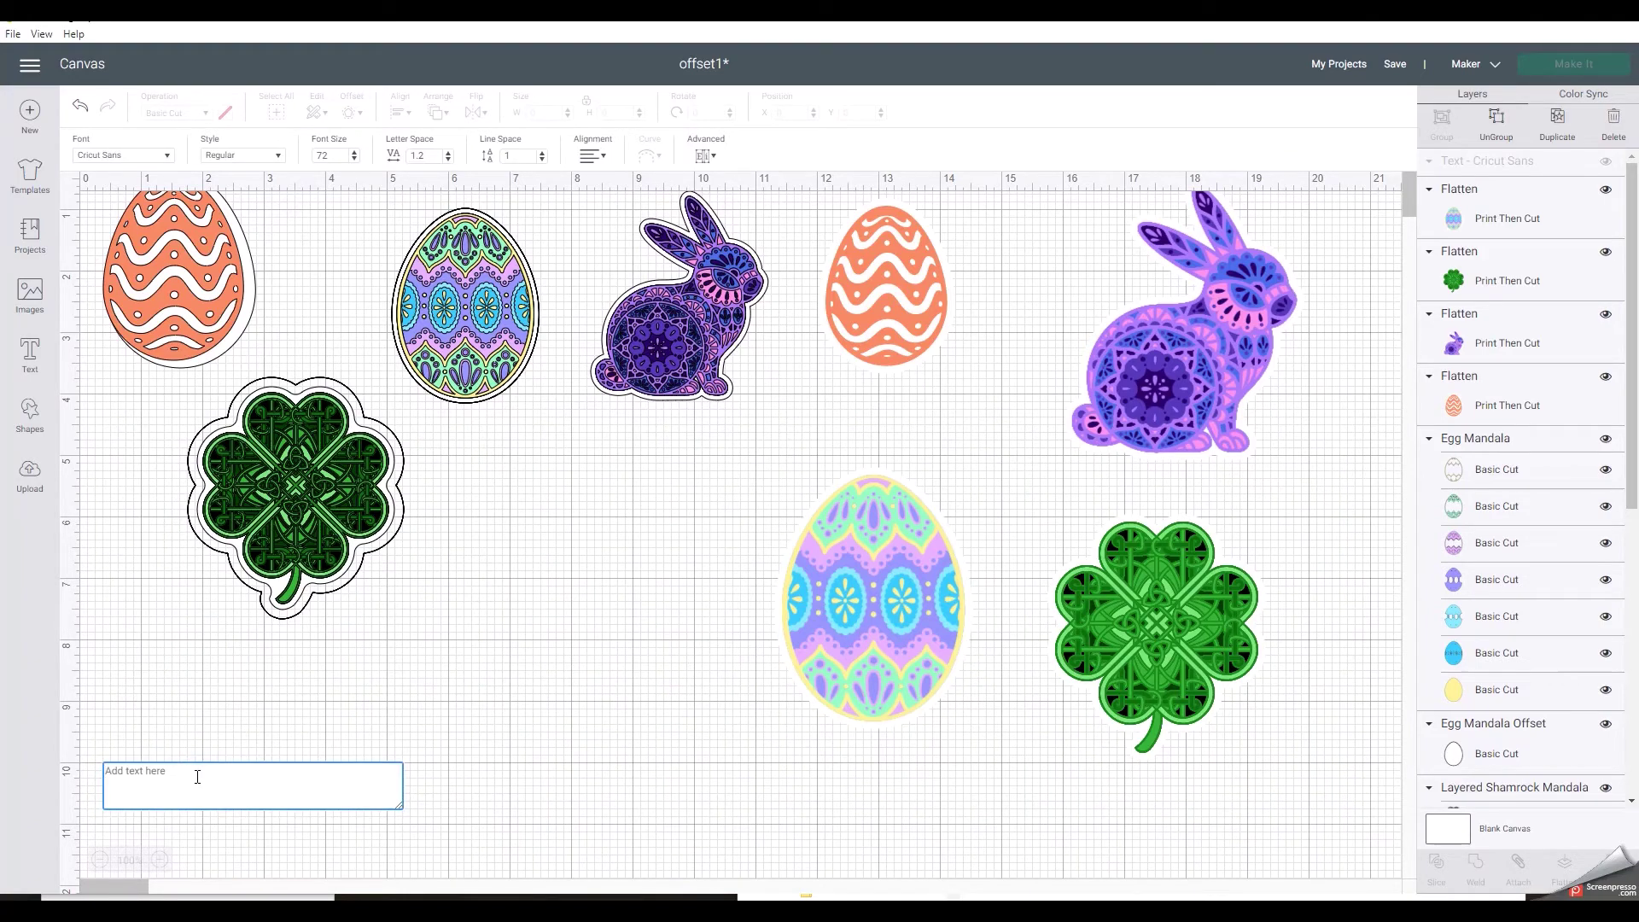
type("A")
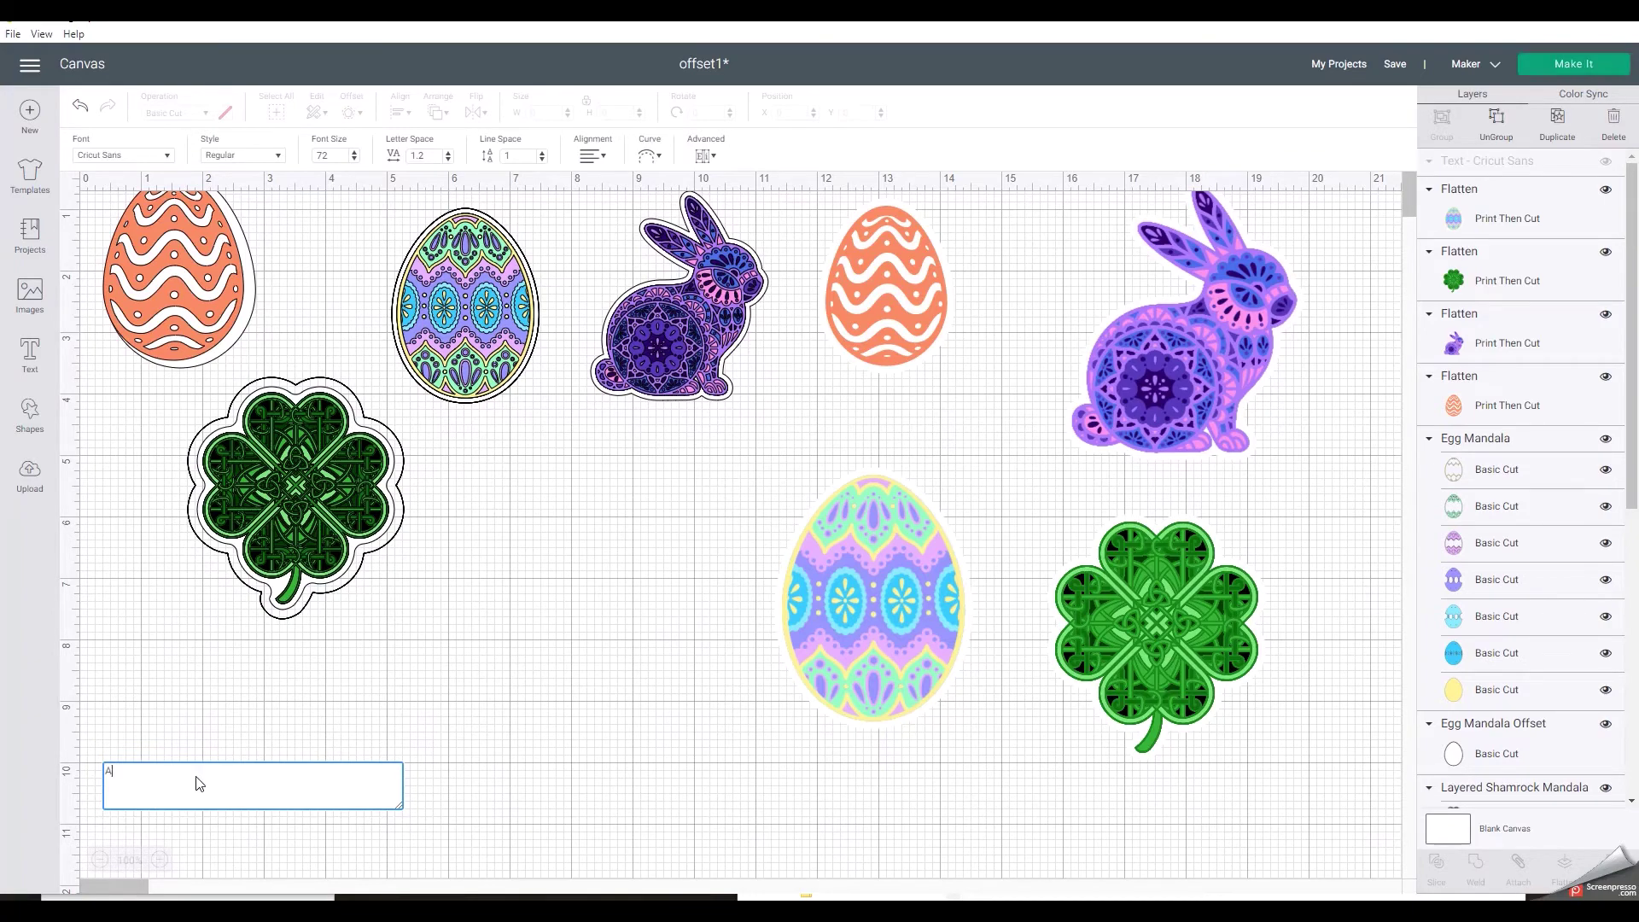
type("manda")
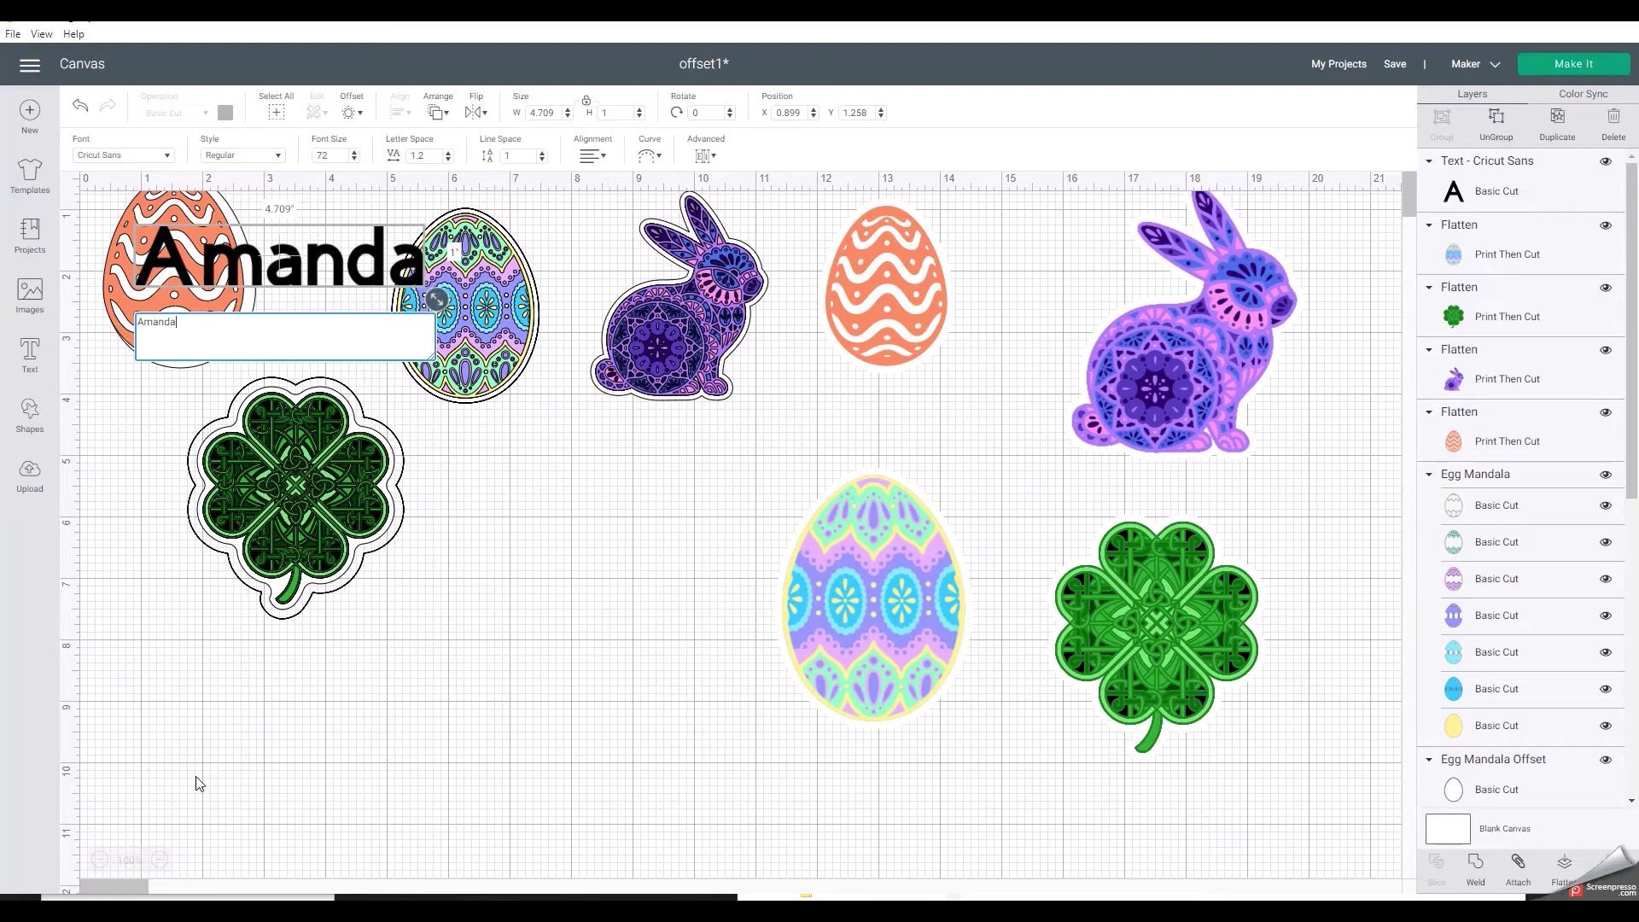
left_click(504, 599)
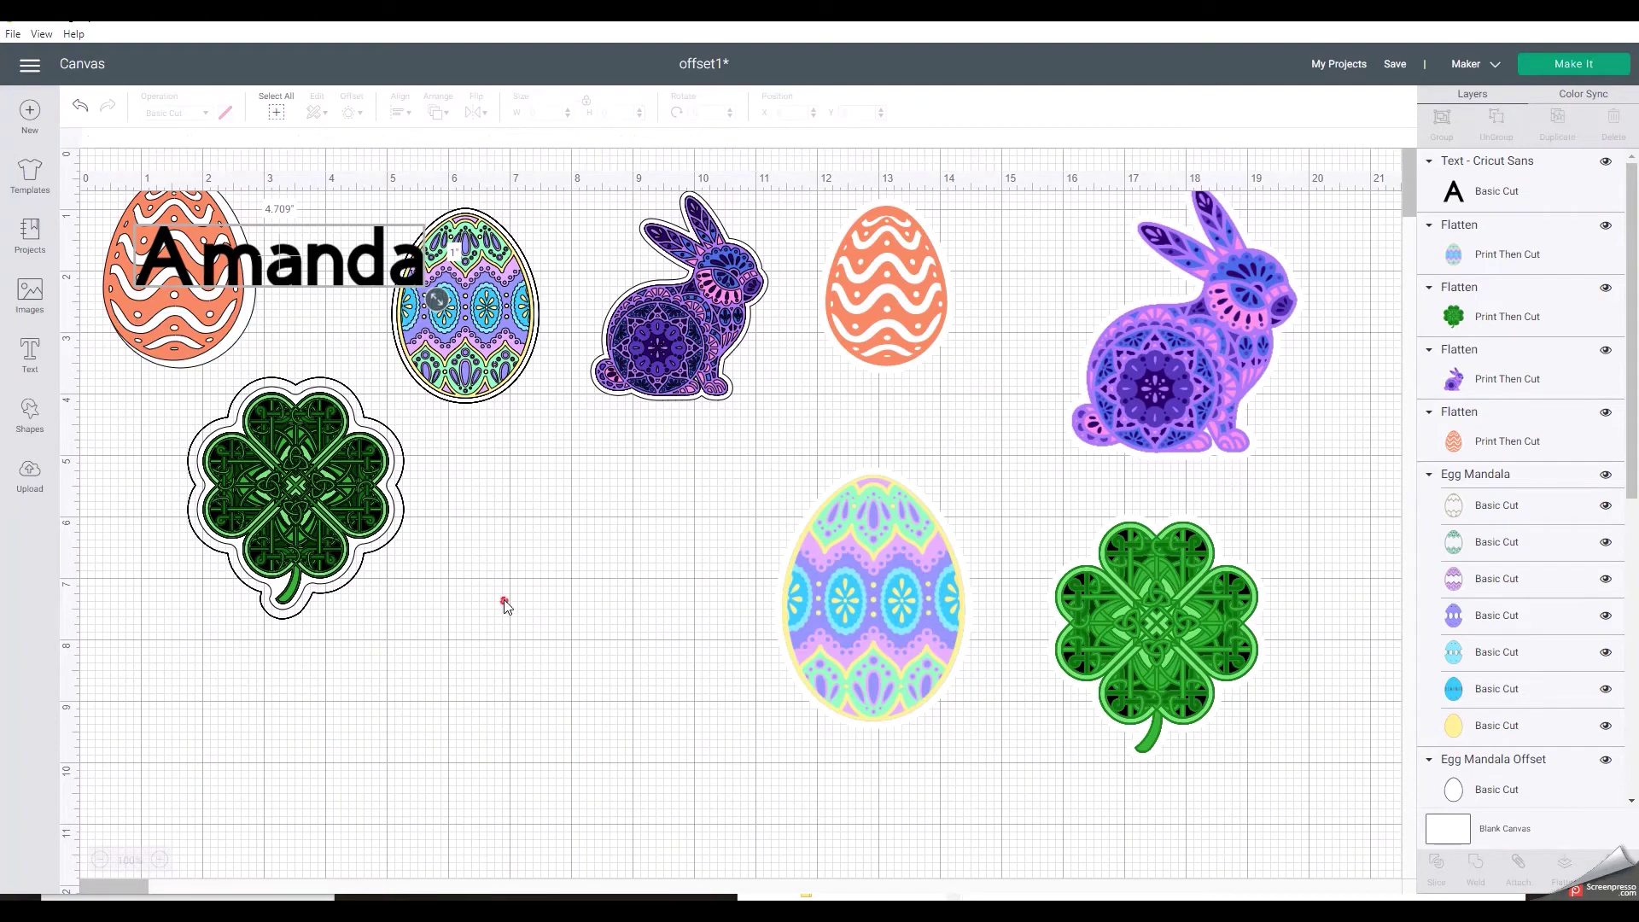
left_click(270, 247)
left_click_drag(273, 250, 462, 694)
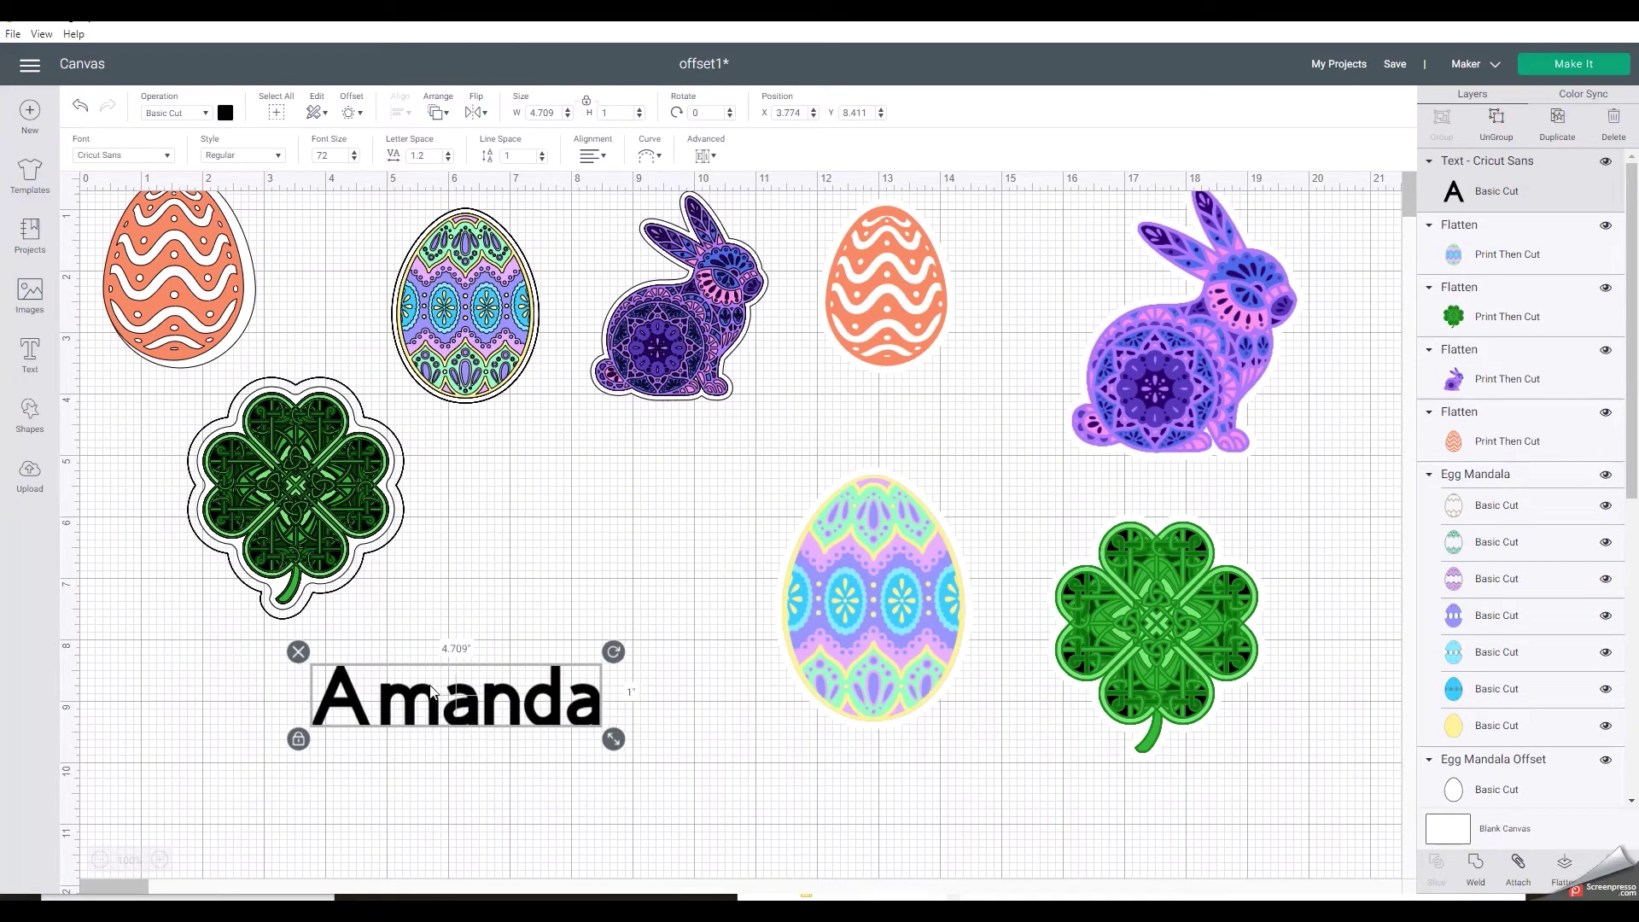
- Change the name text to the Amanda system font and enlarge it to about 5.62 in wide
left_click(163, 155)
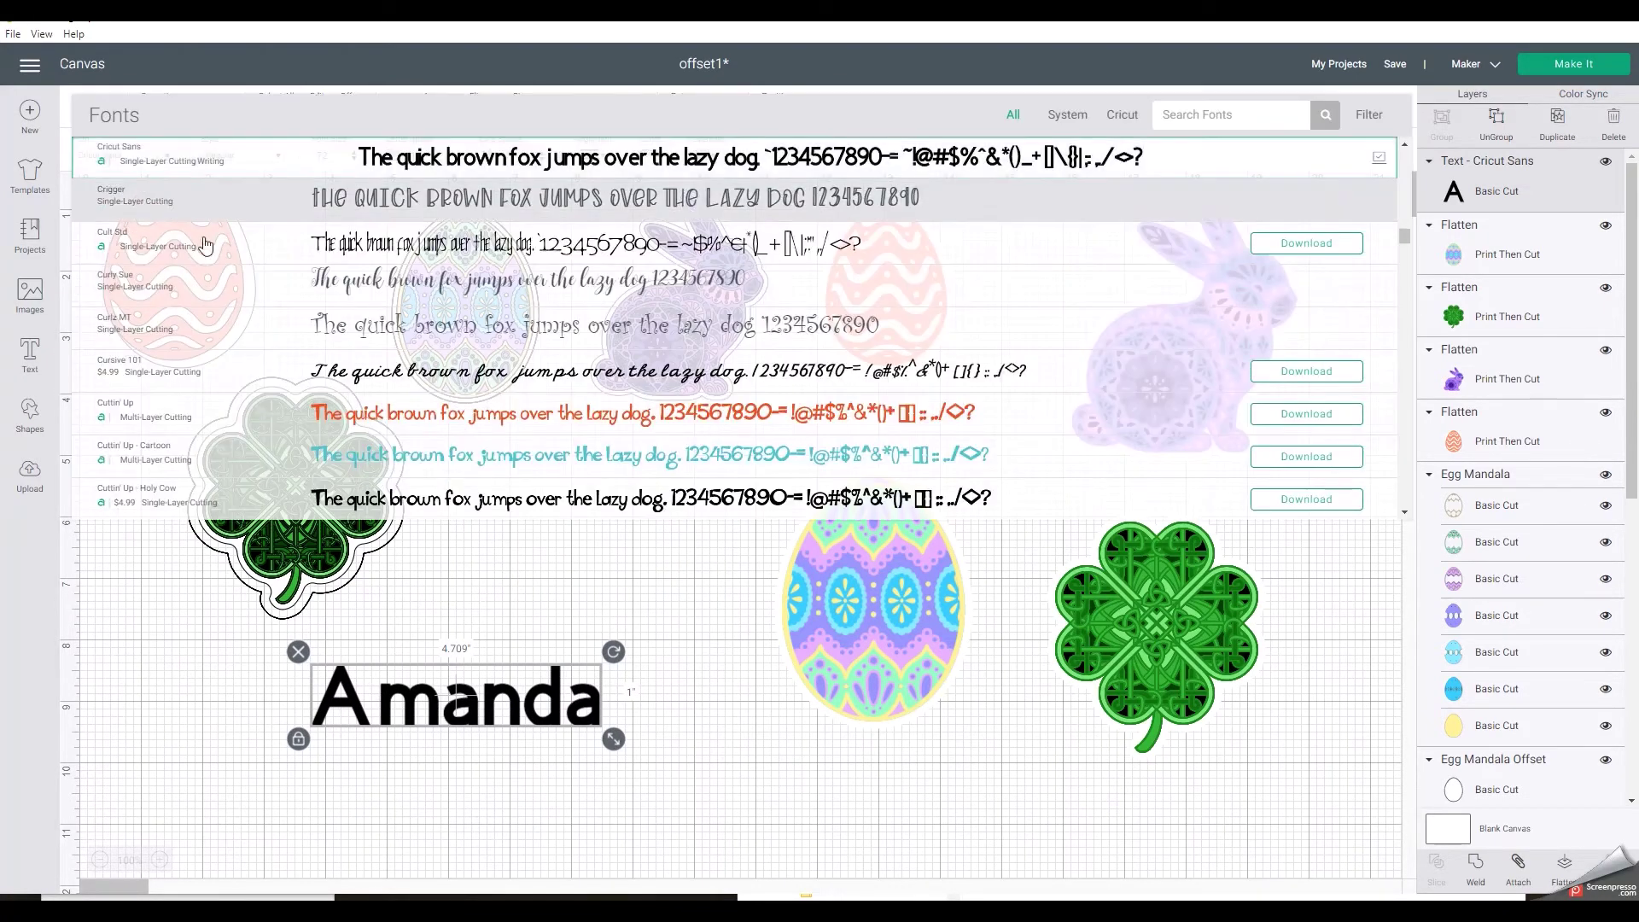
left_click(1069, 117)
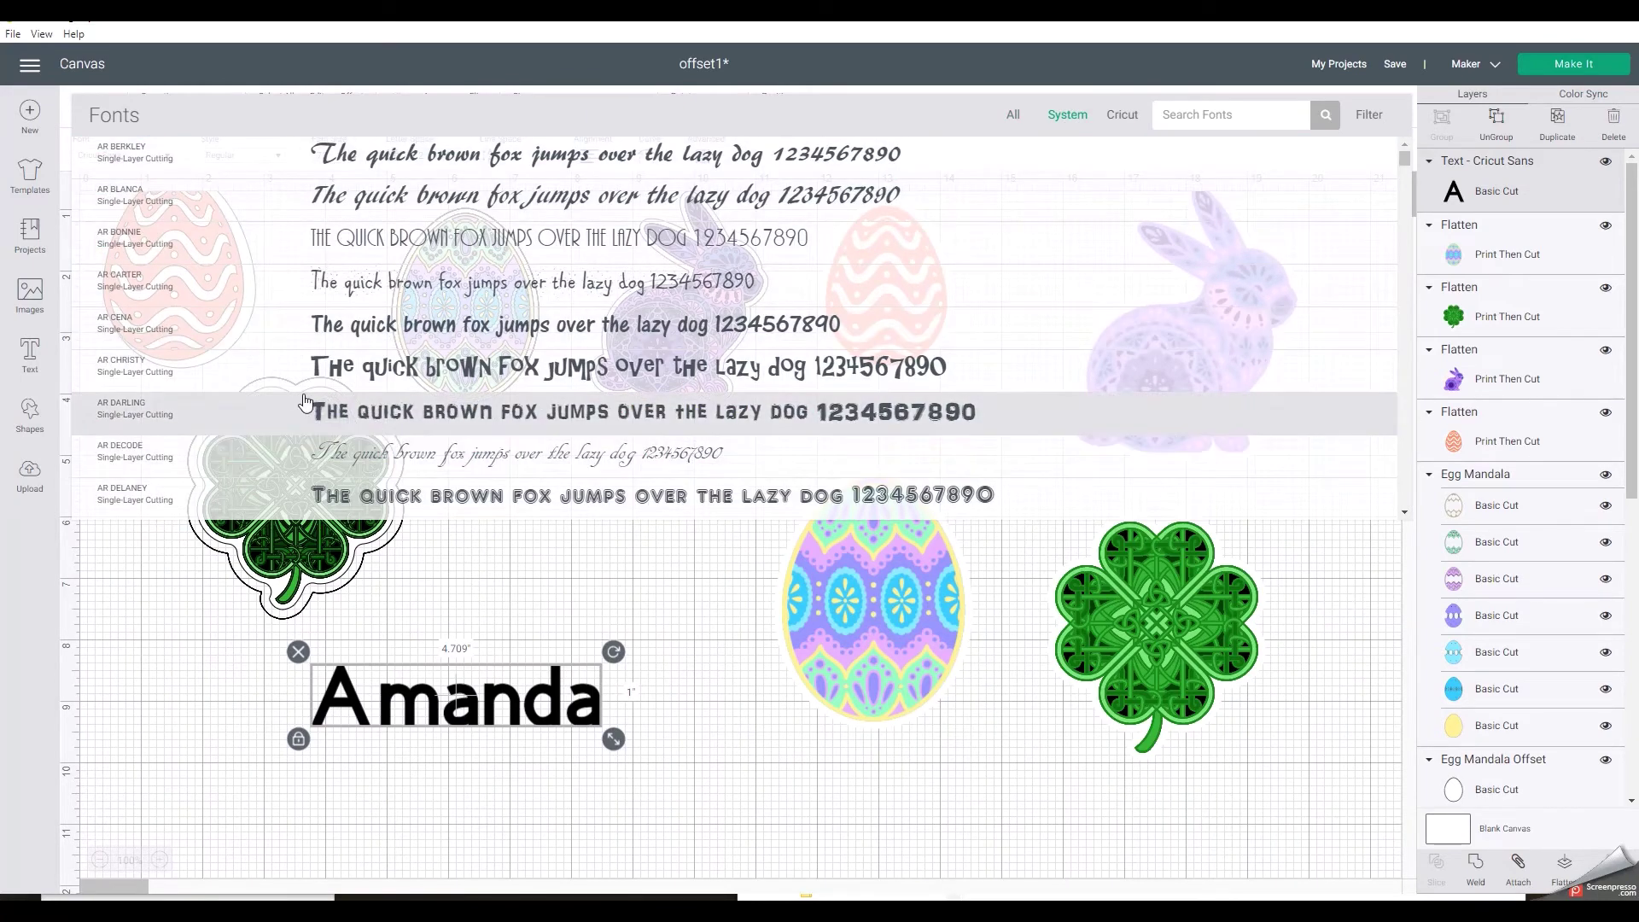
scroll(242, 361, "down", 4)
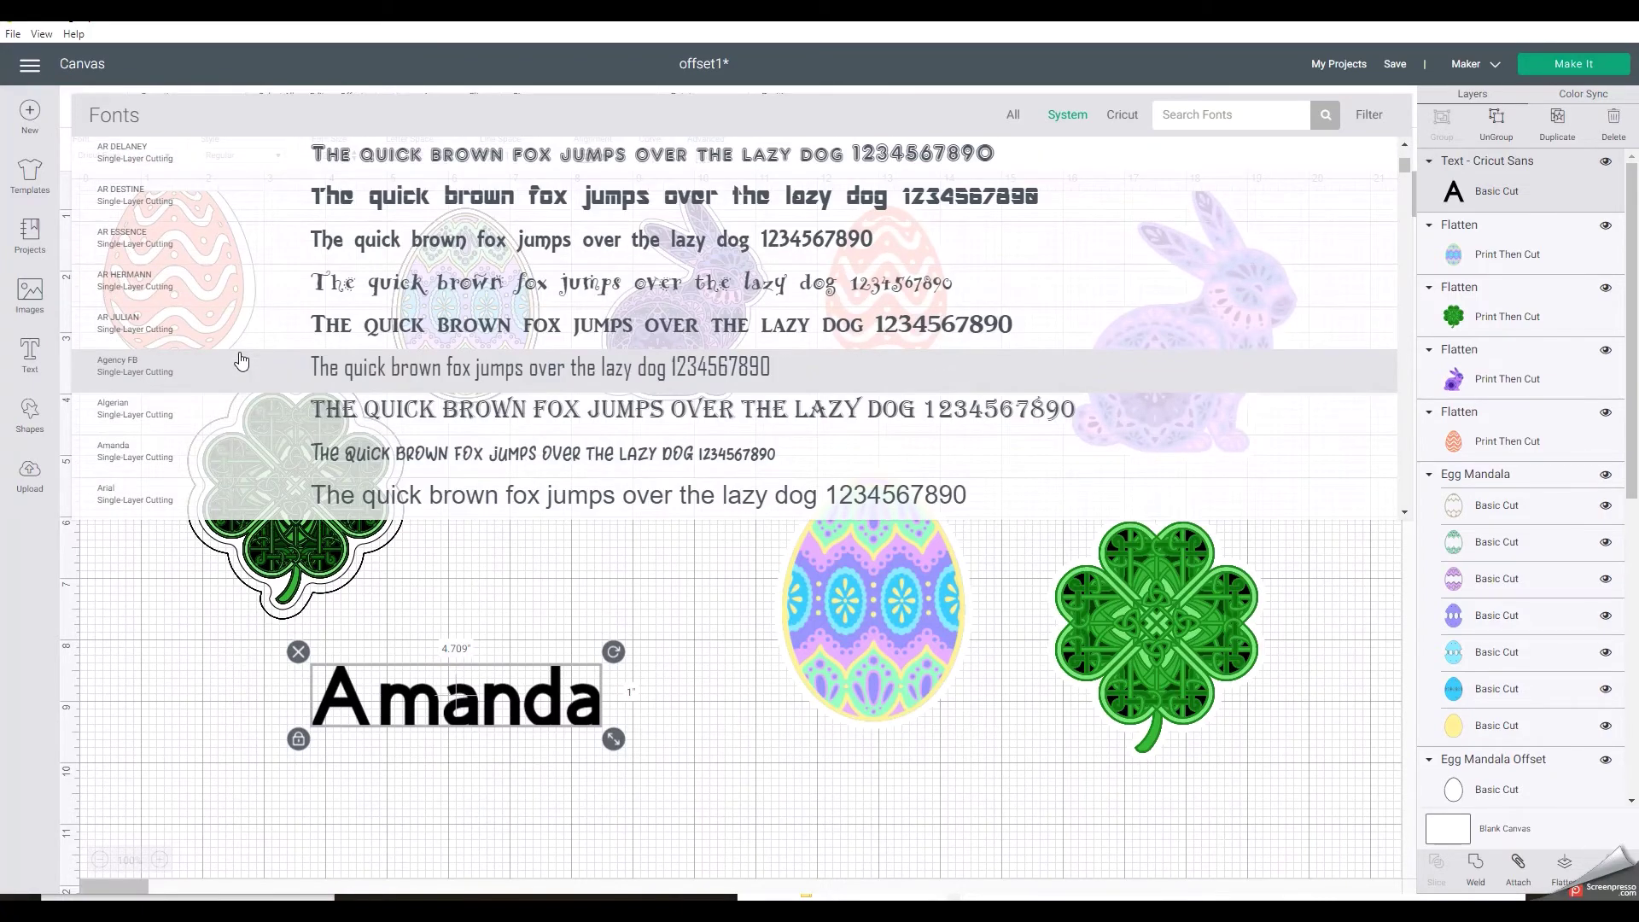
left_click(152, 466)
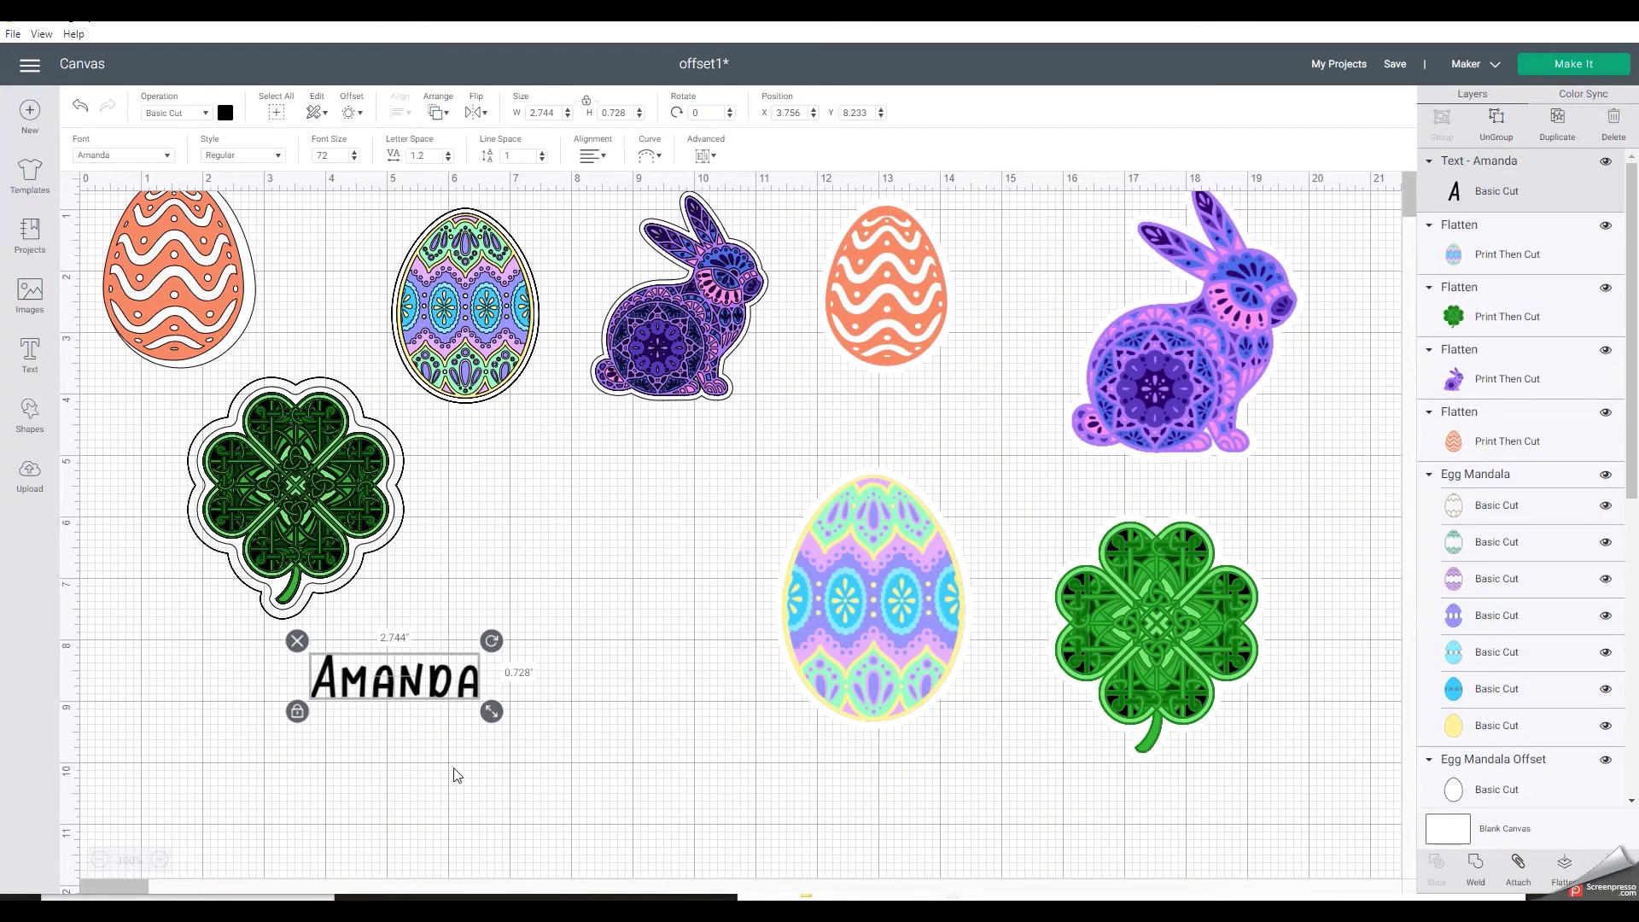
left_click_drag(492, 712, 668, 758)
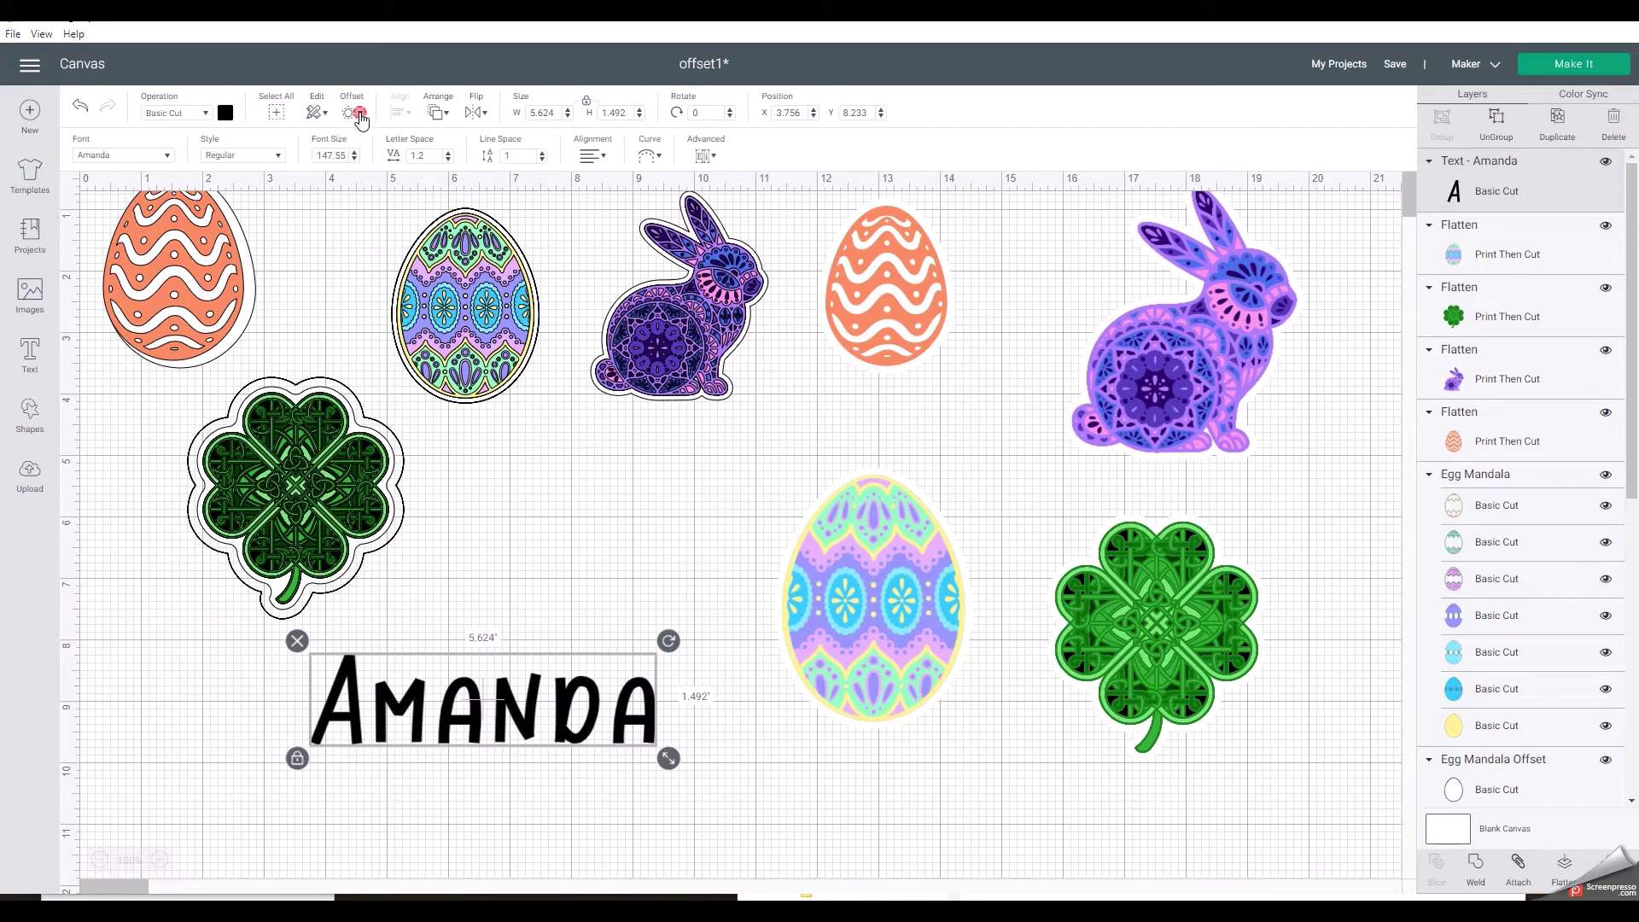
- Add a 0.25 in rounded, welded offset around the name text and color the offset light purple
left_click(360, 113)
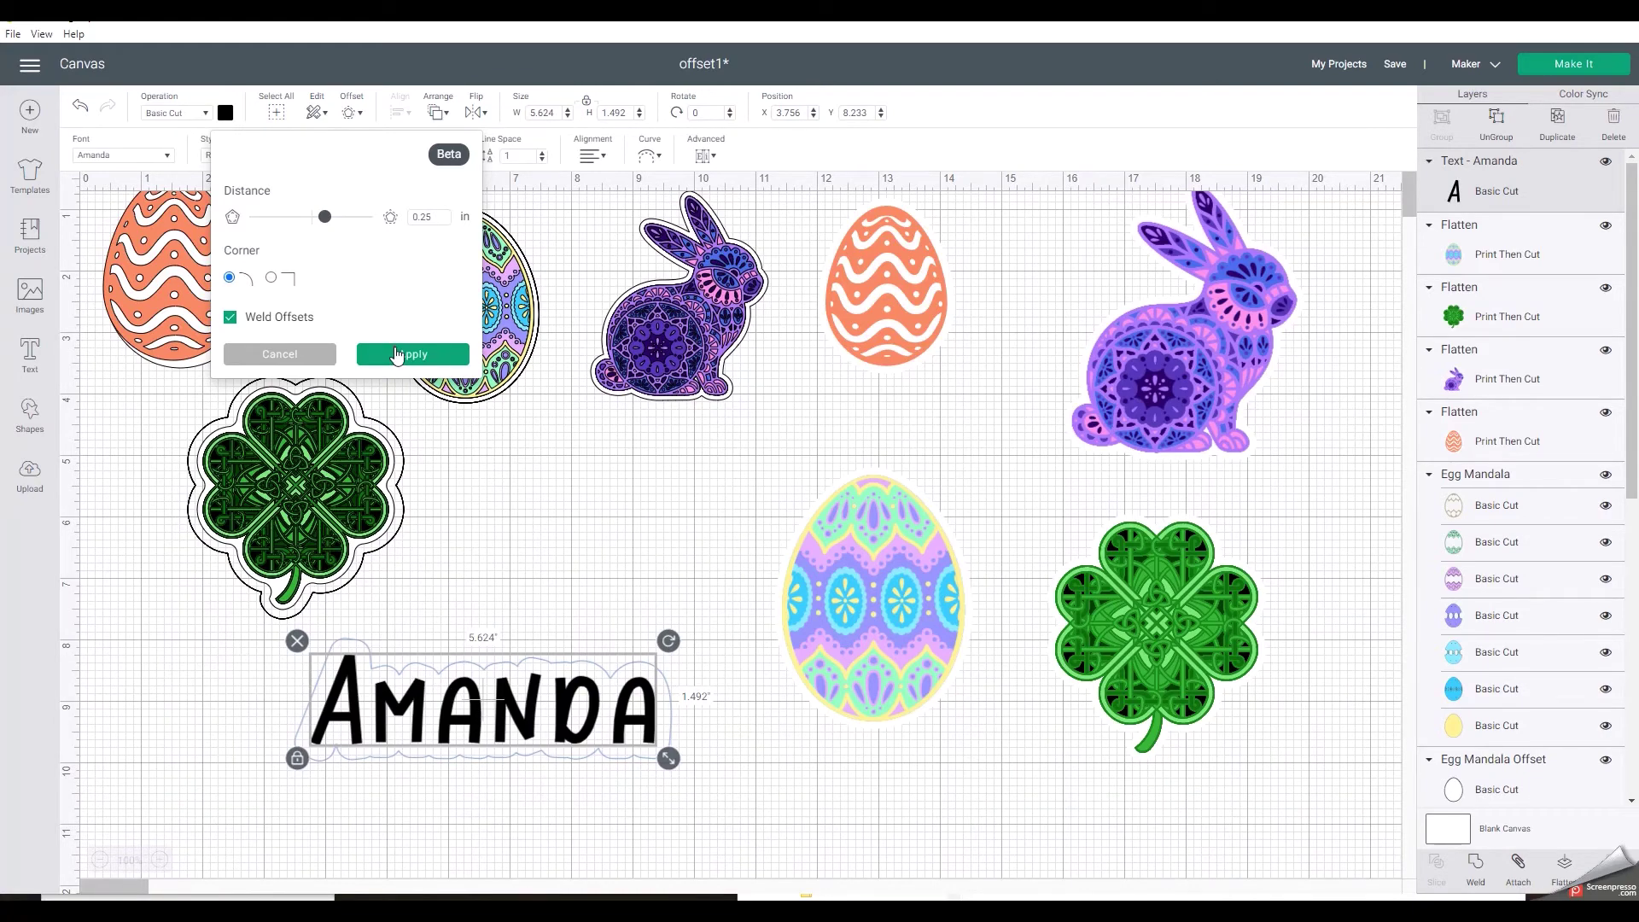
left_click(397, 350)
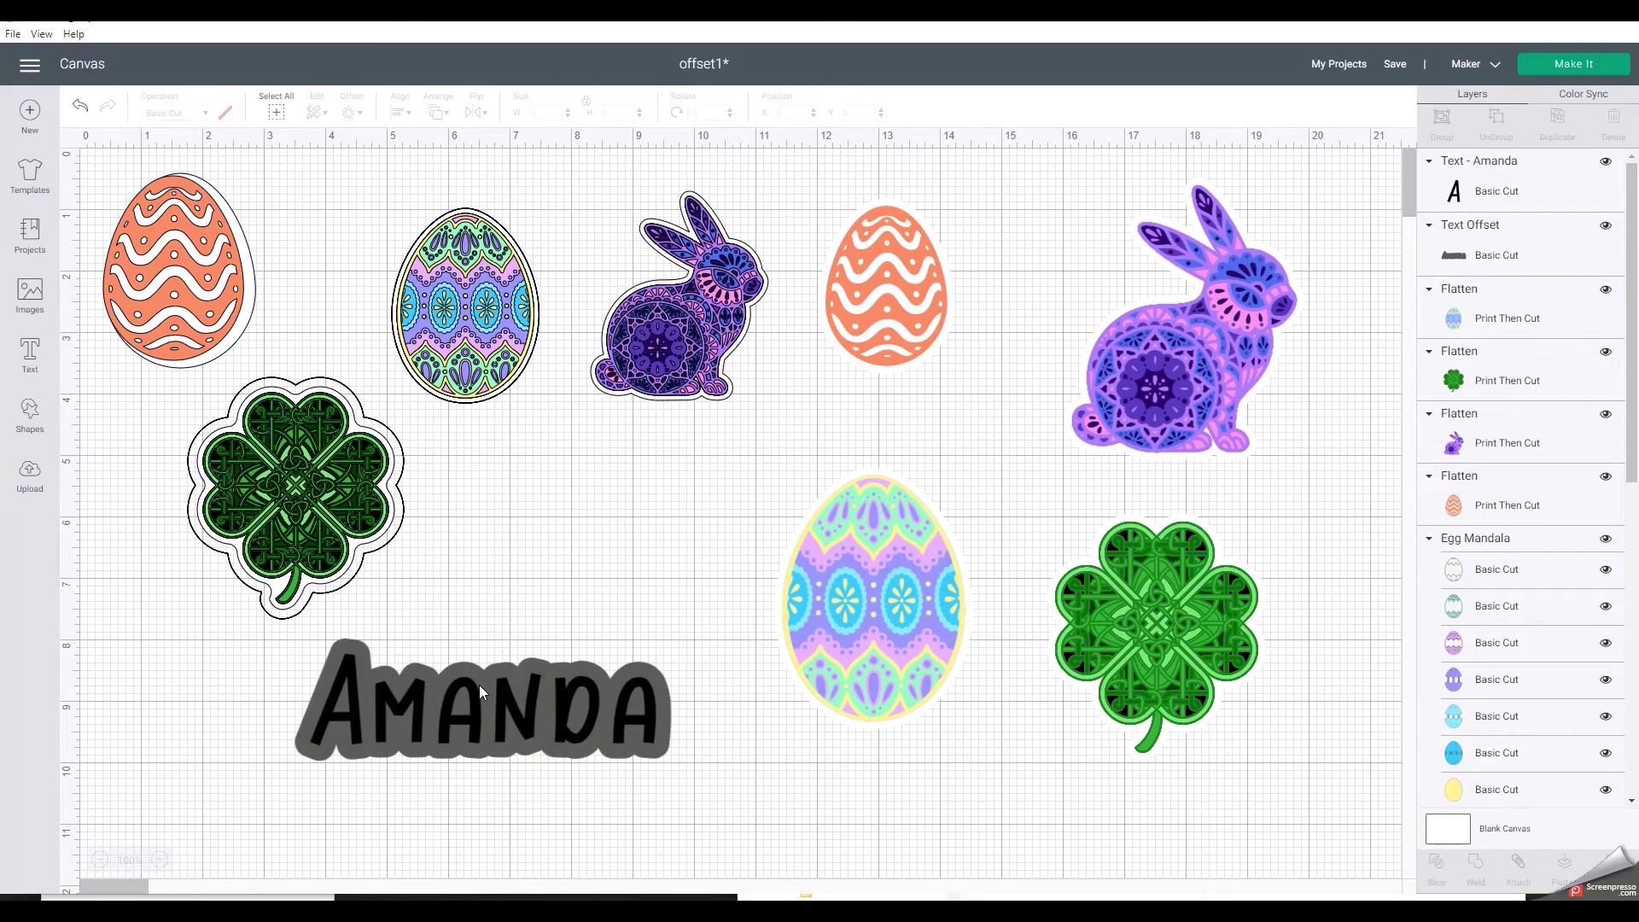
left_click(505, 661)
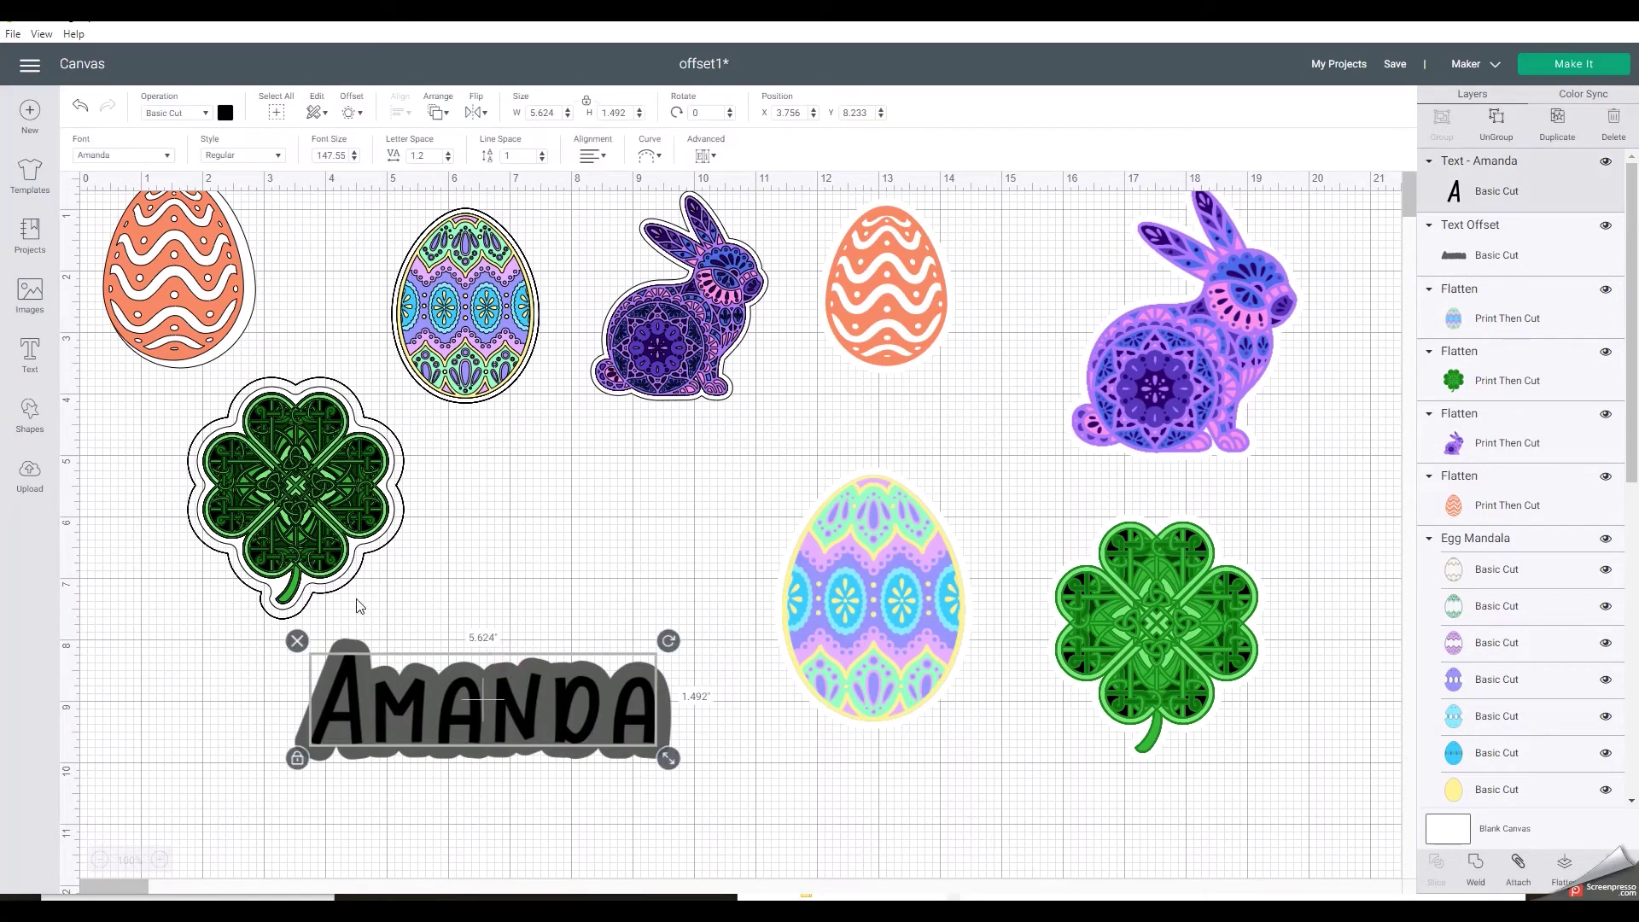
left_click(357, 641)
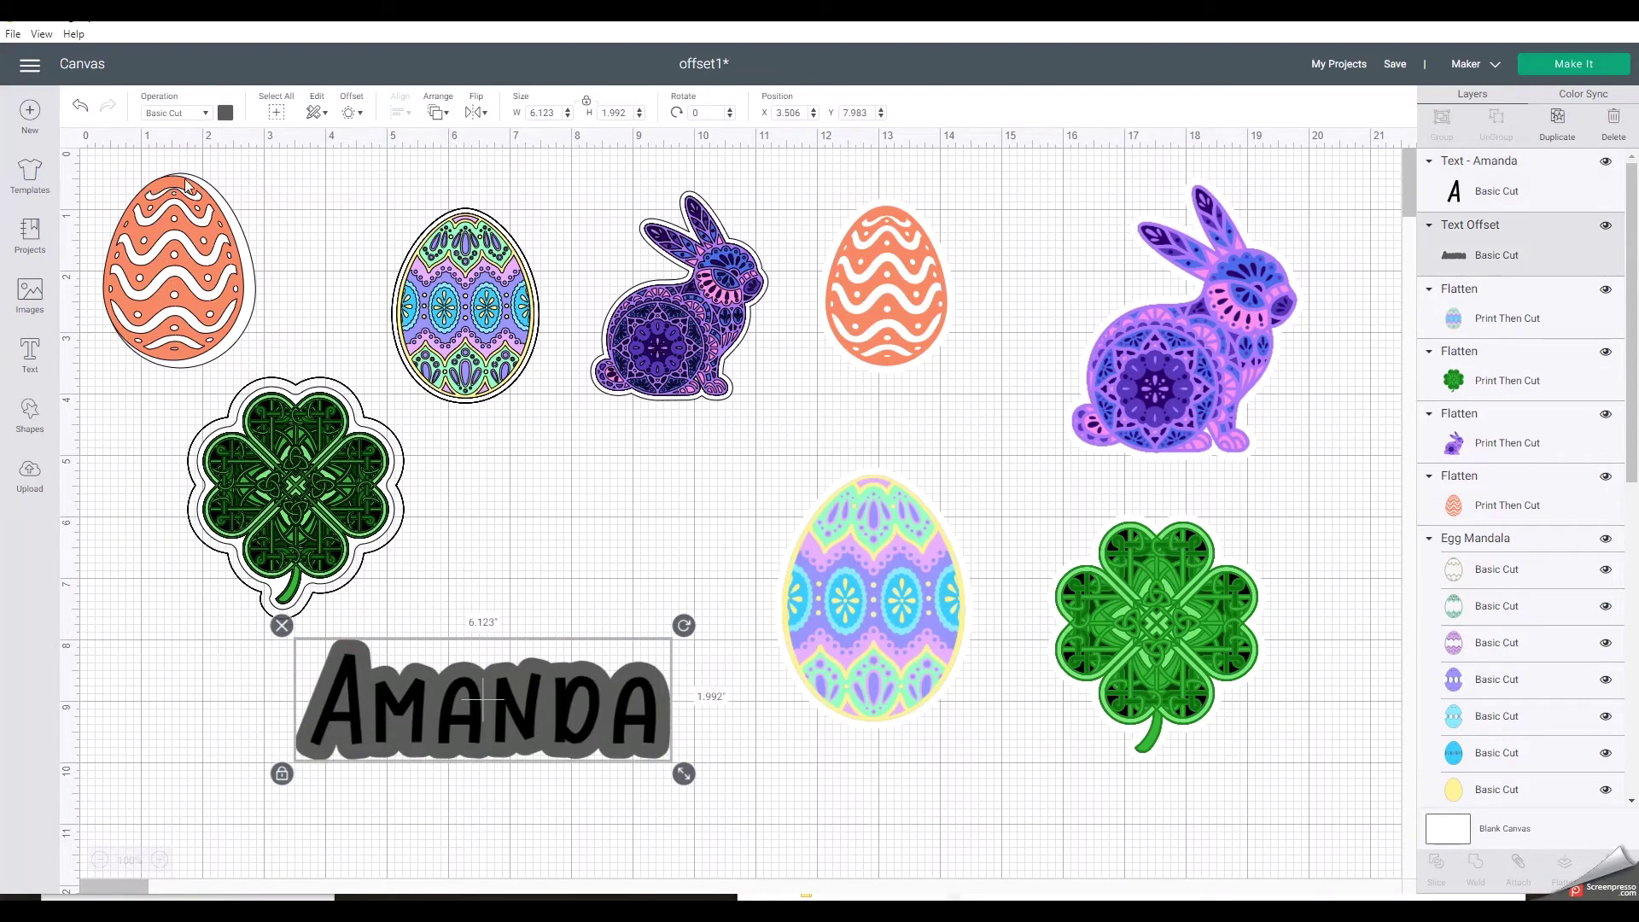
left_click(226, 113)
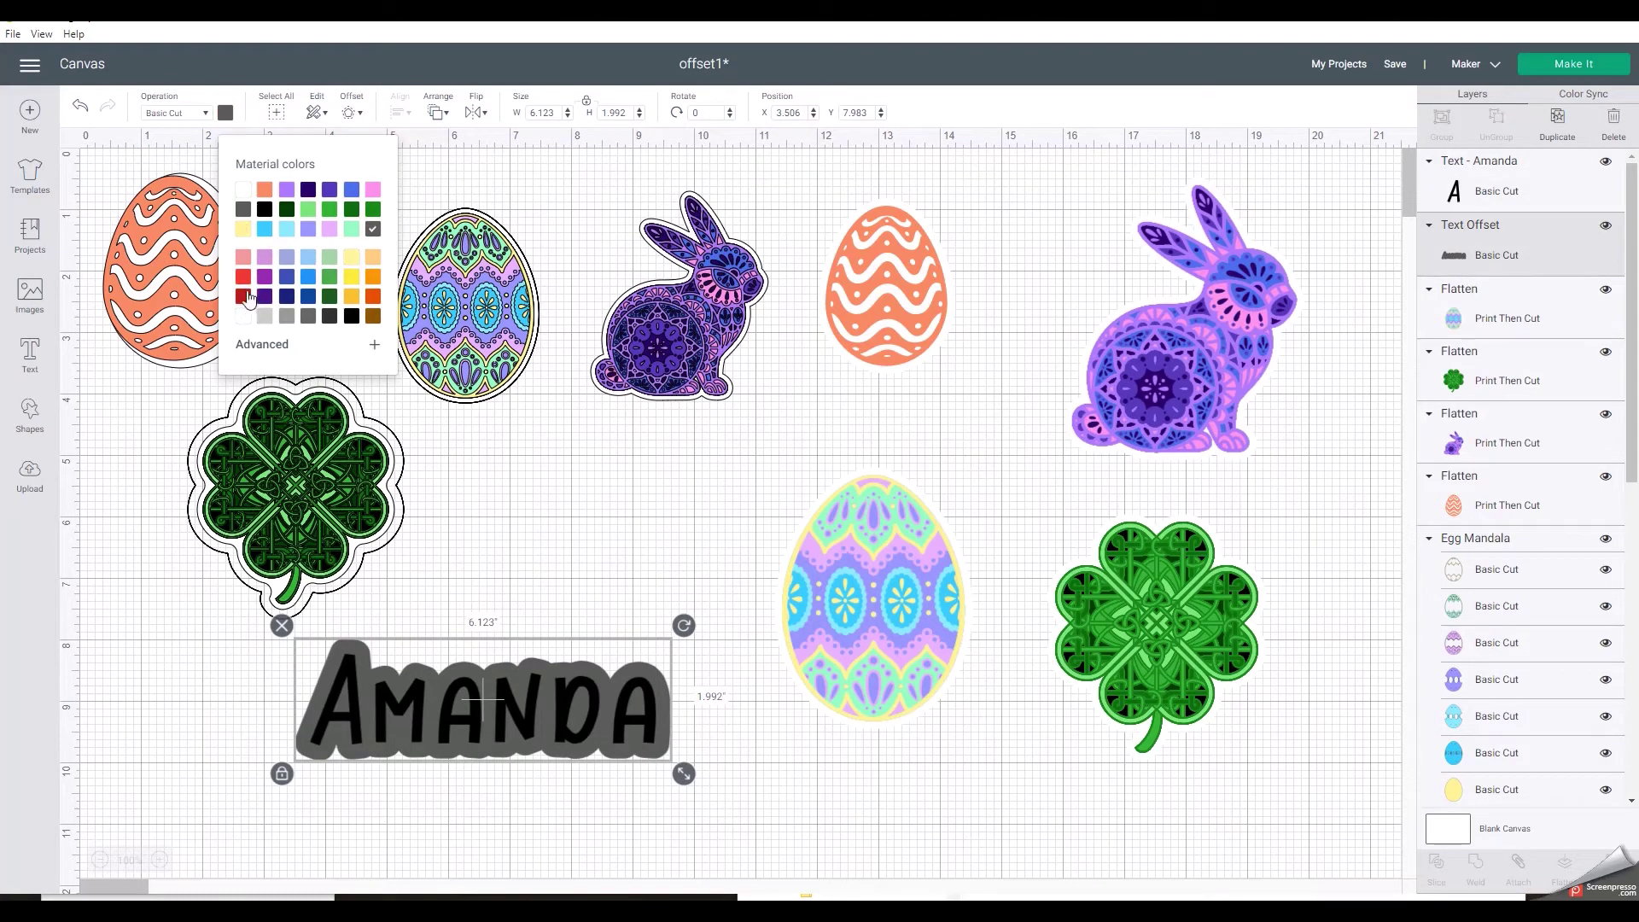
left_click(264, 260)
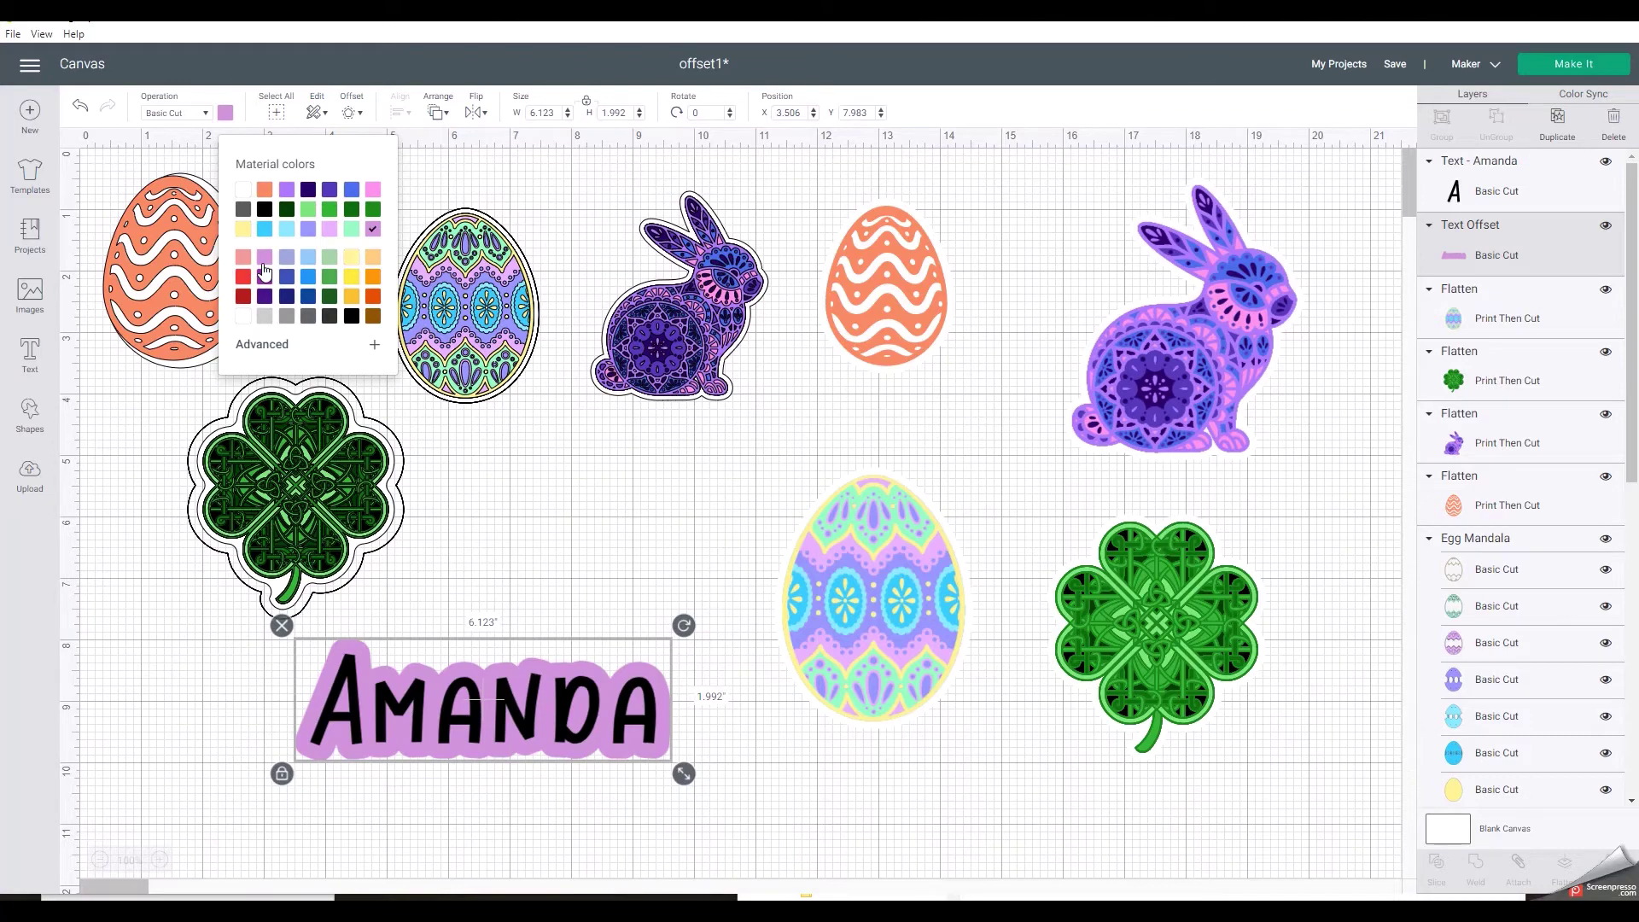
left_click(640, 818)
- Flatten the name text and its light purple offset into one Print Then Cut image and move it as one piece
left_click_drag(706, 771, 282, 657)
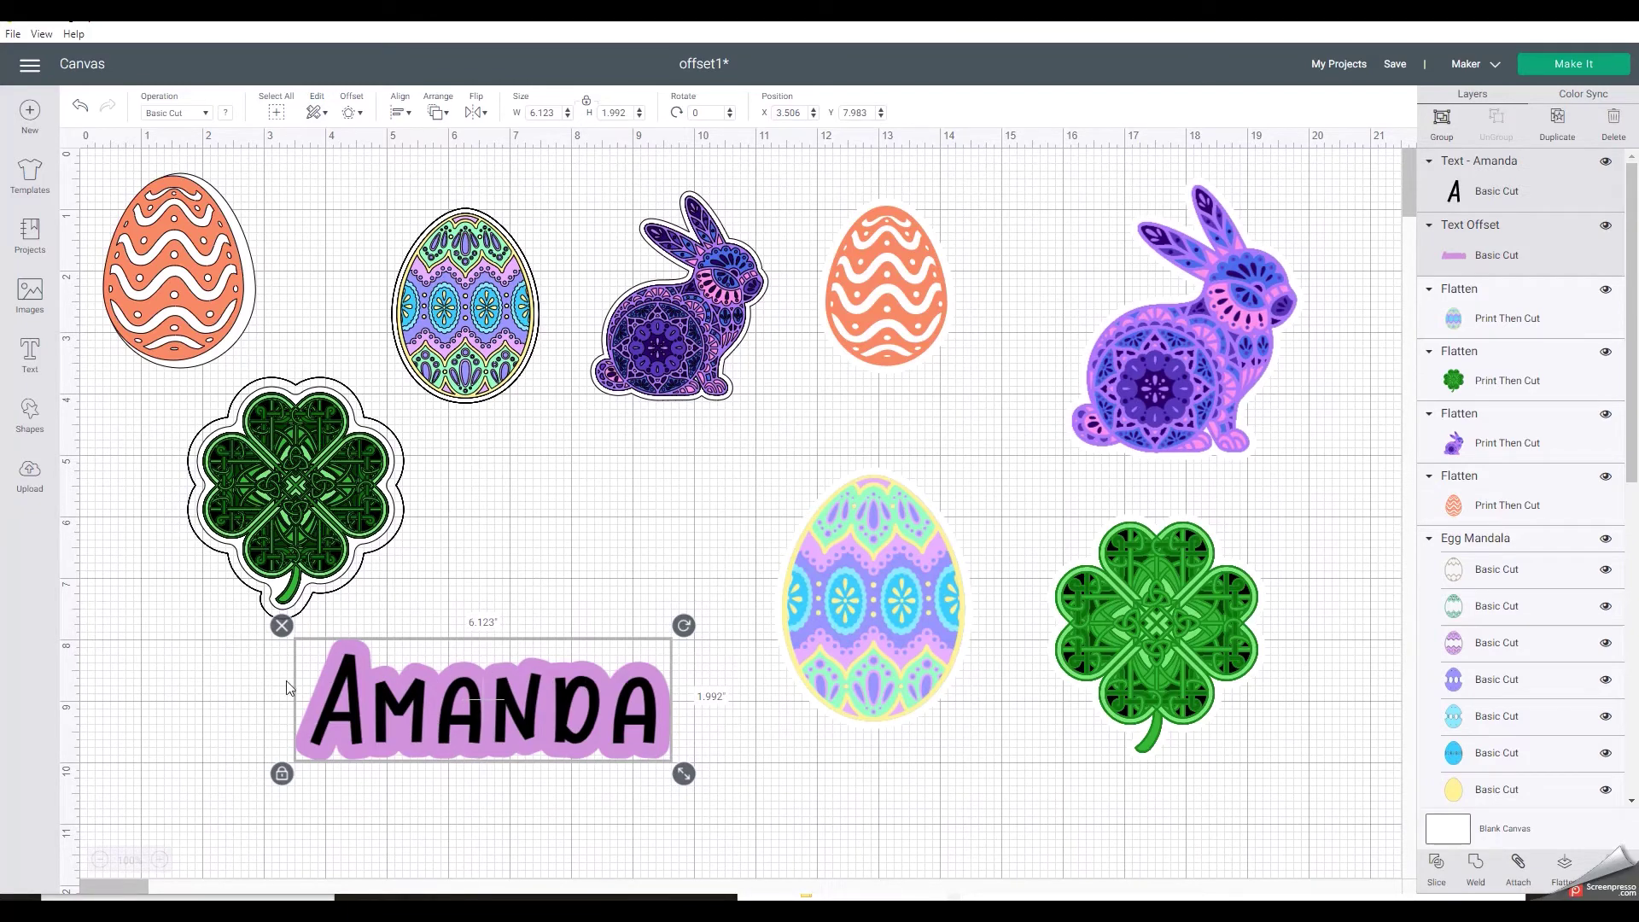
left_click(501, 559)
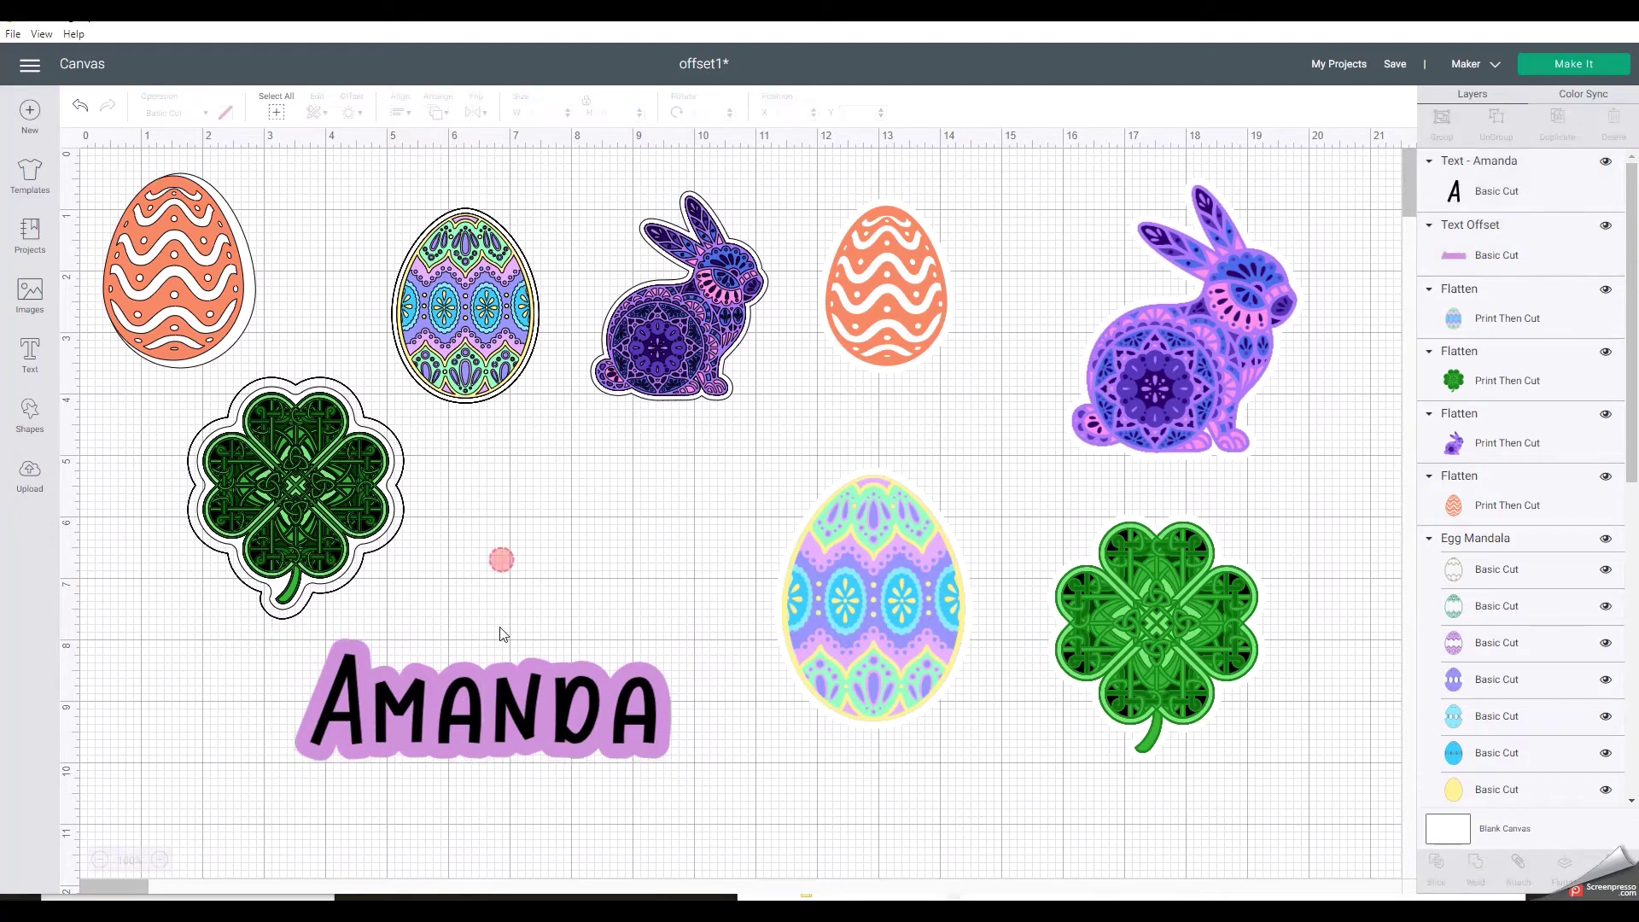
left_click(473, 712)
mouse_move(473, 712)
left_mouse_down()
mouse_move(466, 811)
mouse_move(471, 711)
left_mouse_up()
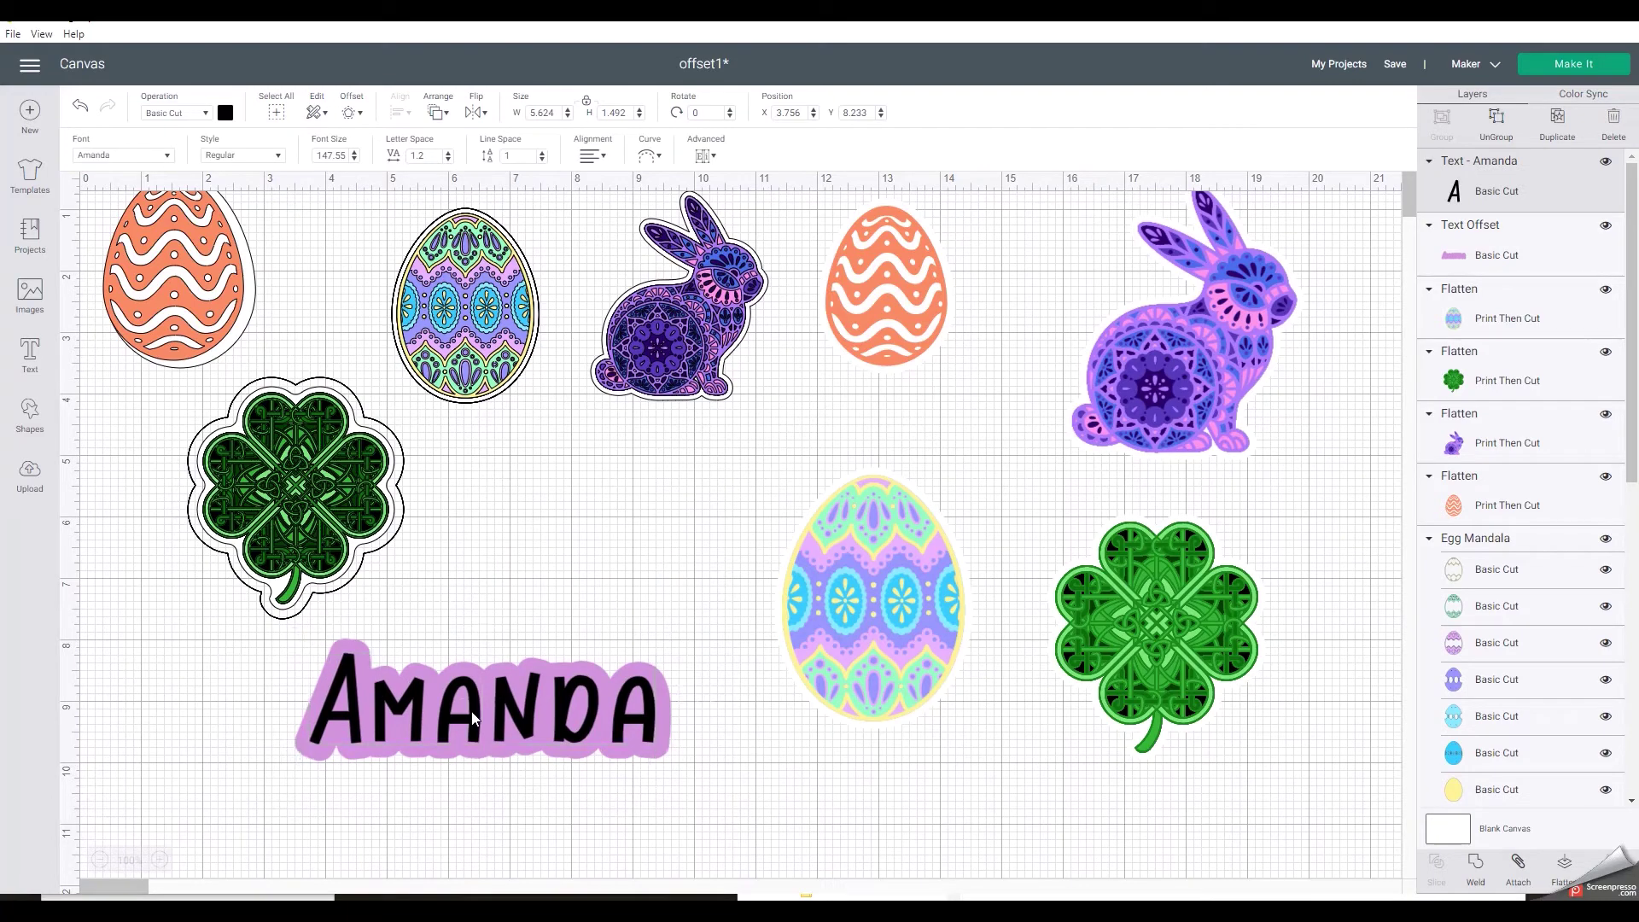
left_click(666, 830)
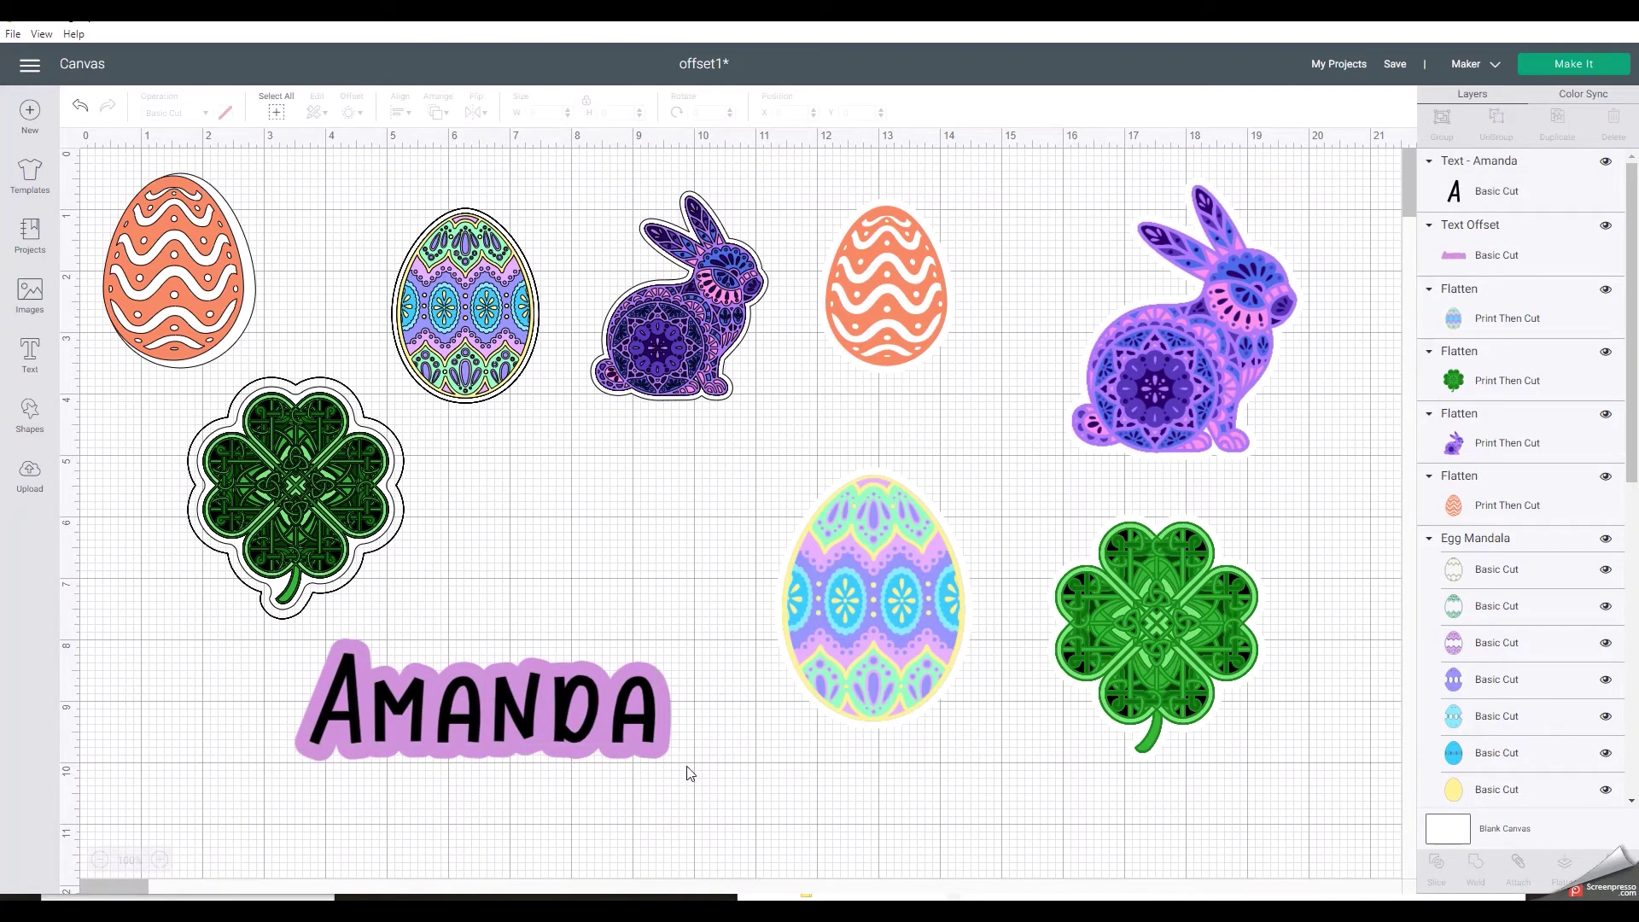
left_click_drag(687, 772, 262, 670)
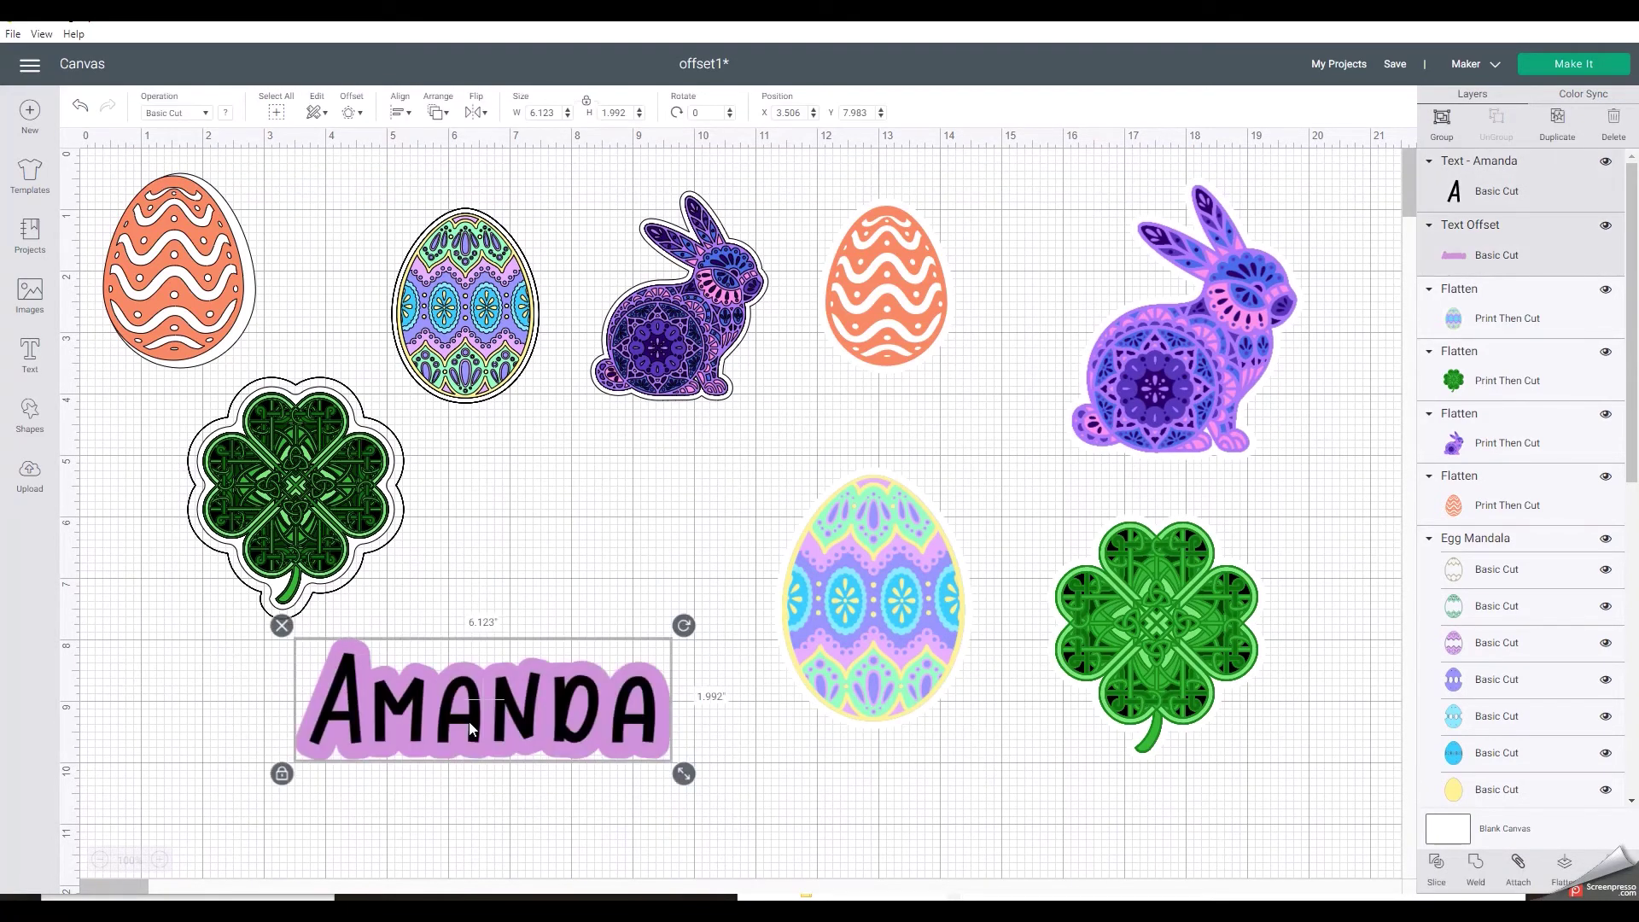
left_click(1565, 865)
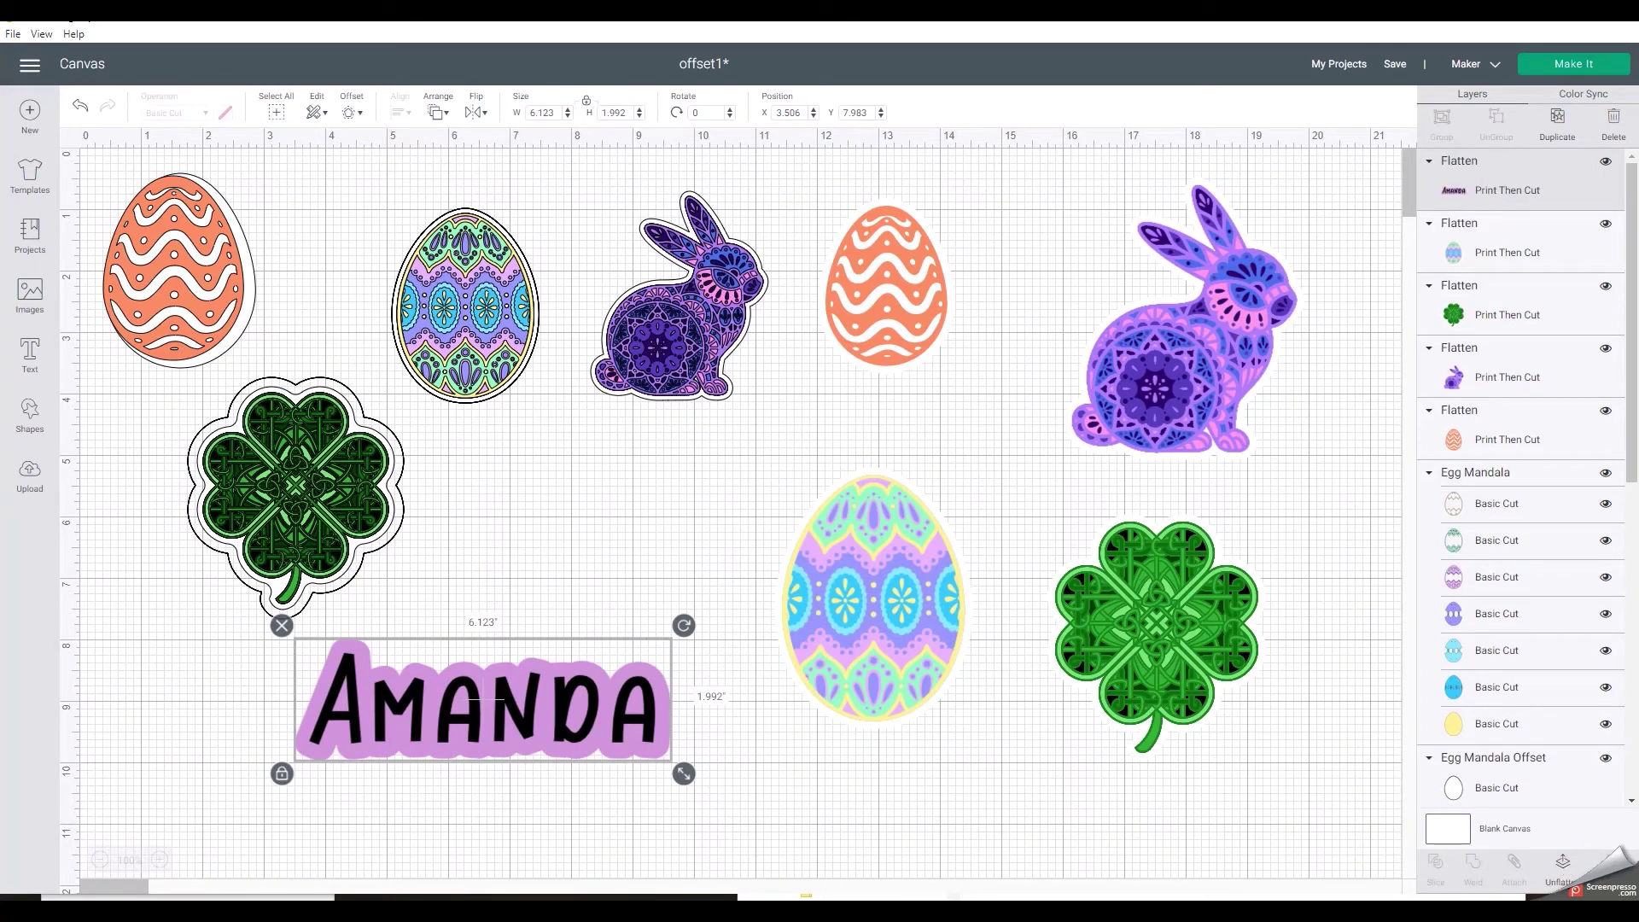
left_click_drag(469, 682, 508, 737)
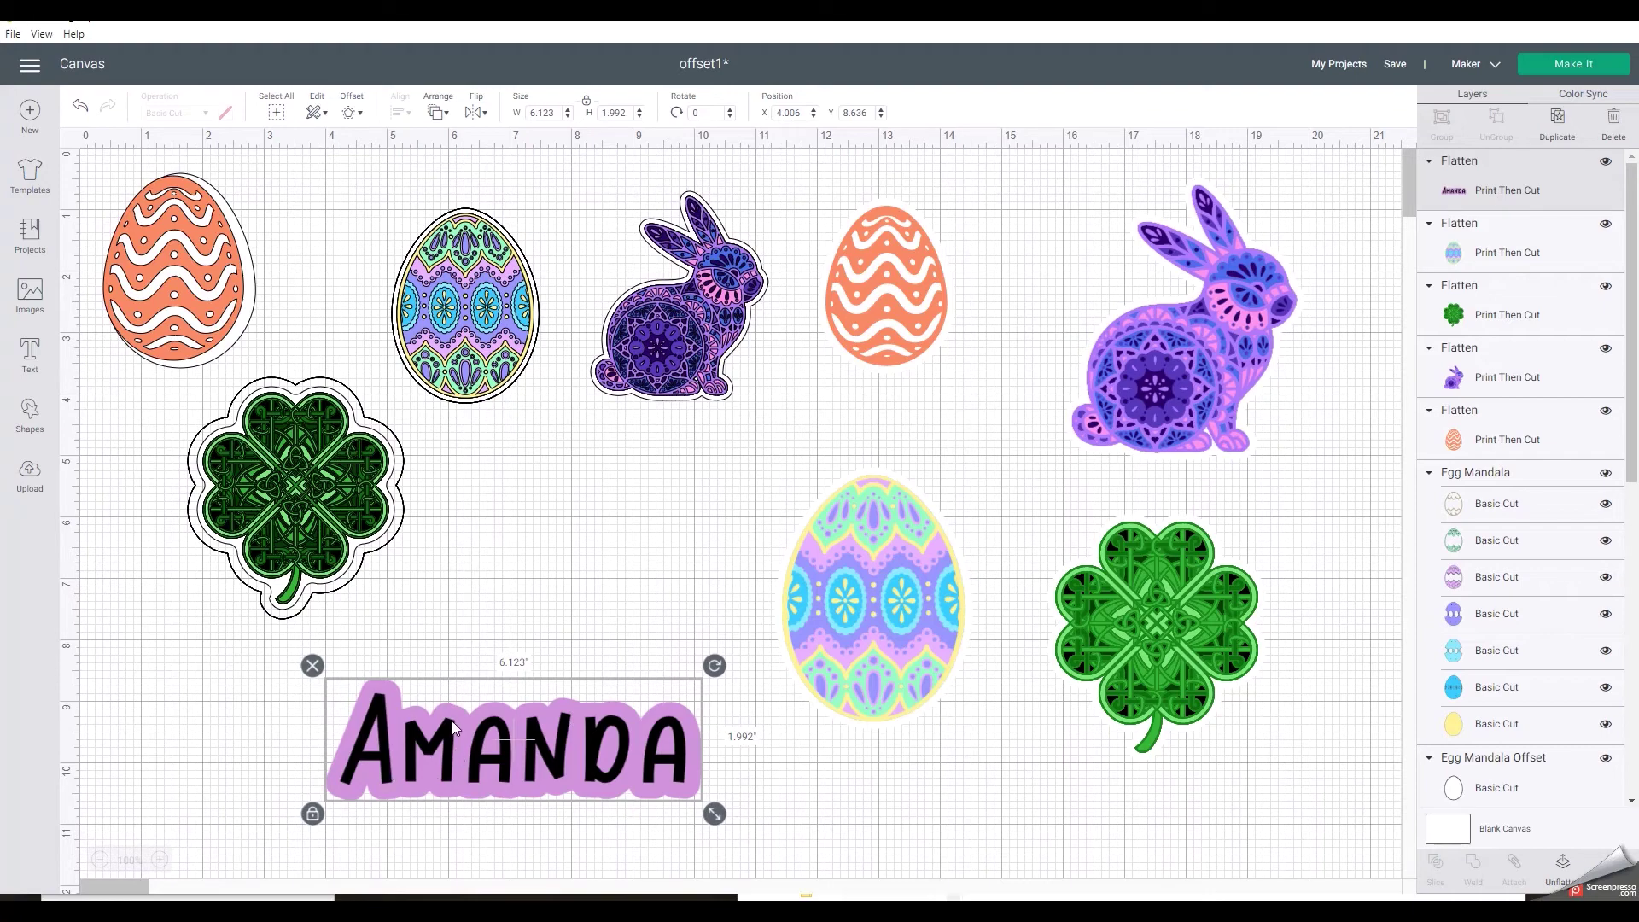
left_click_drag(452, 728, 303, 681)
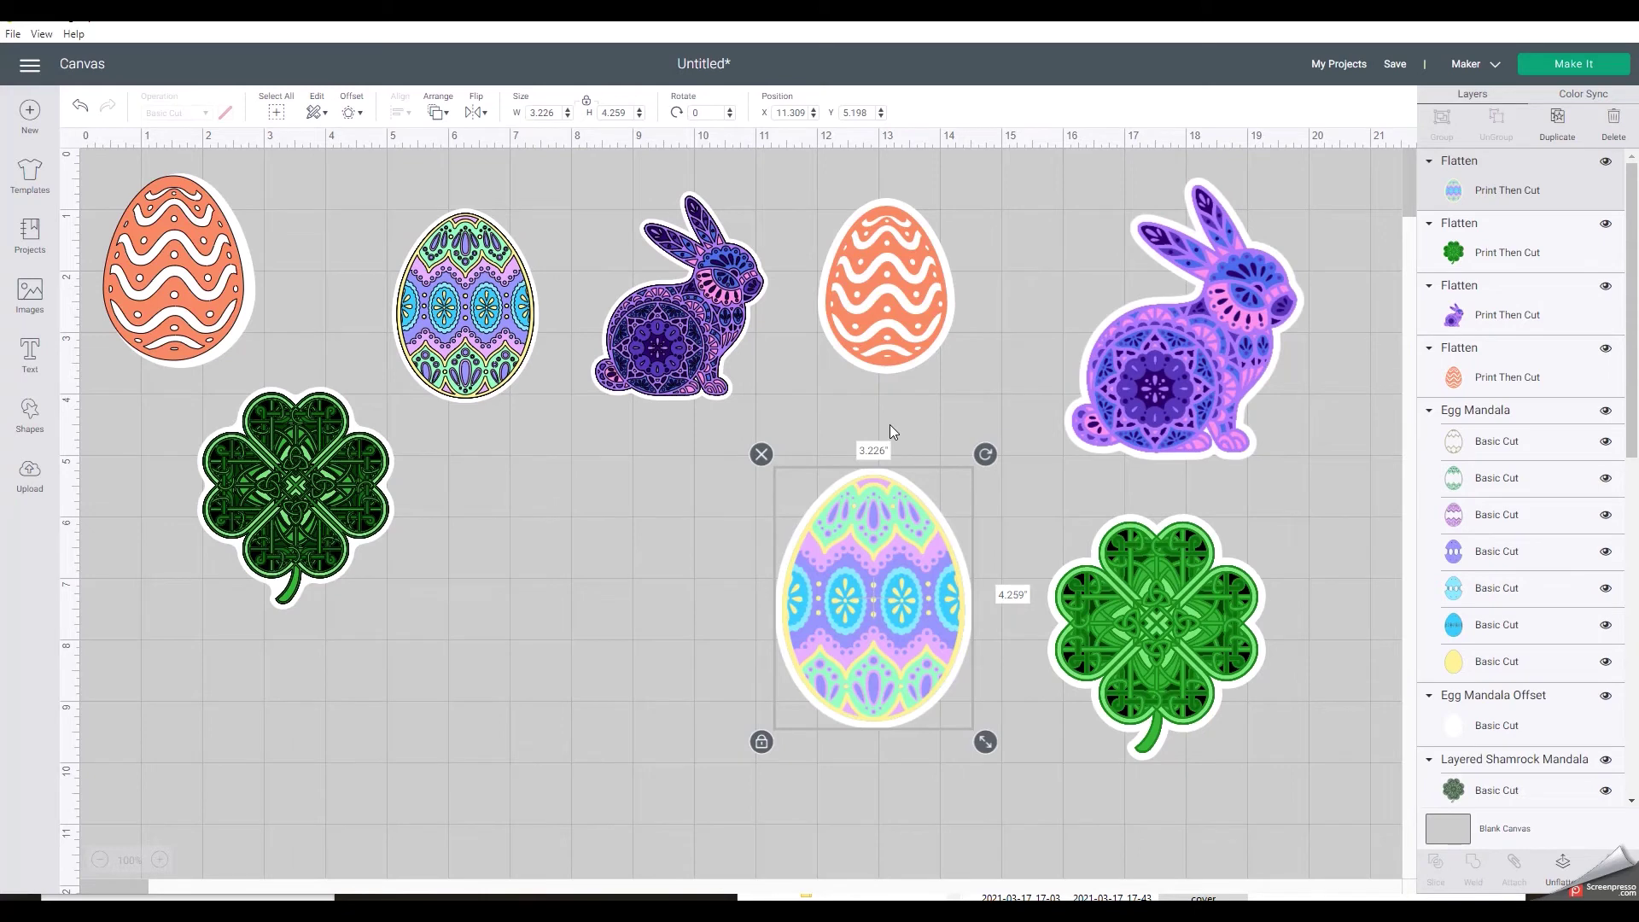
- Save the project as offset1 in a new collection named stickers
left_click(1394, 64)
left_click(609, 182)
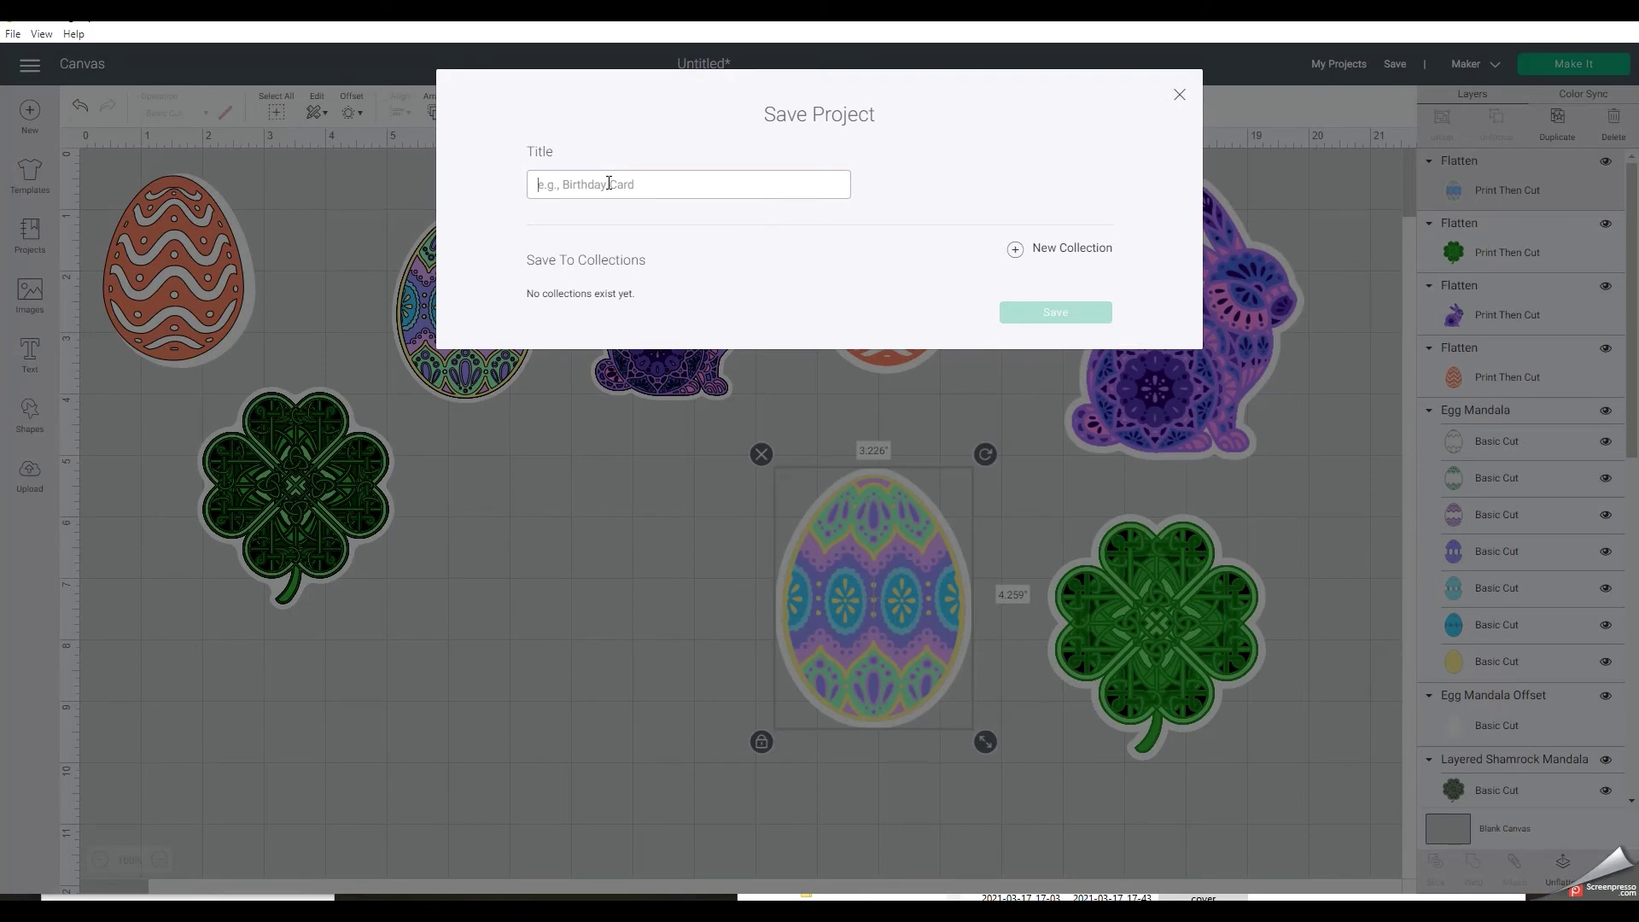
type("offset1")
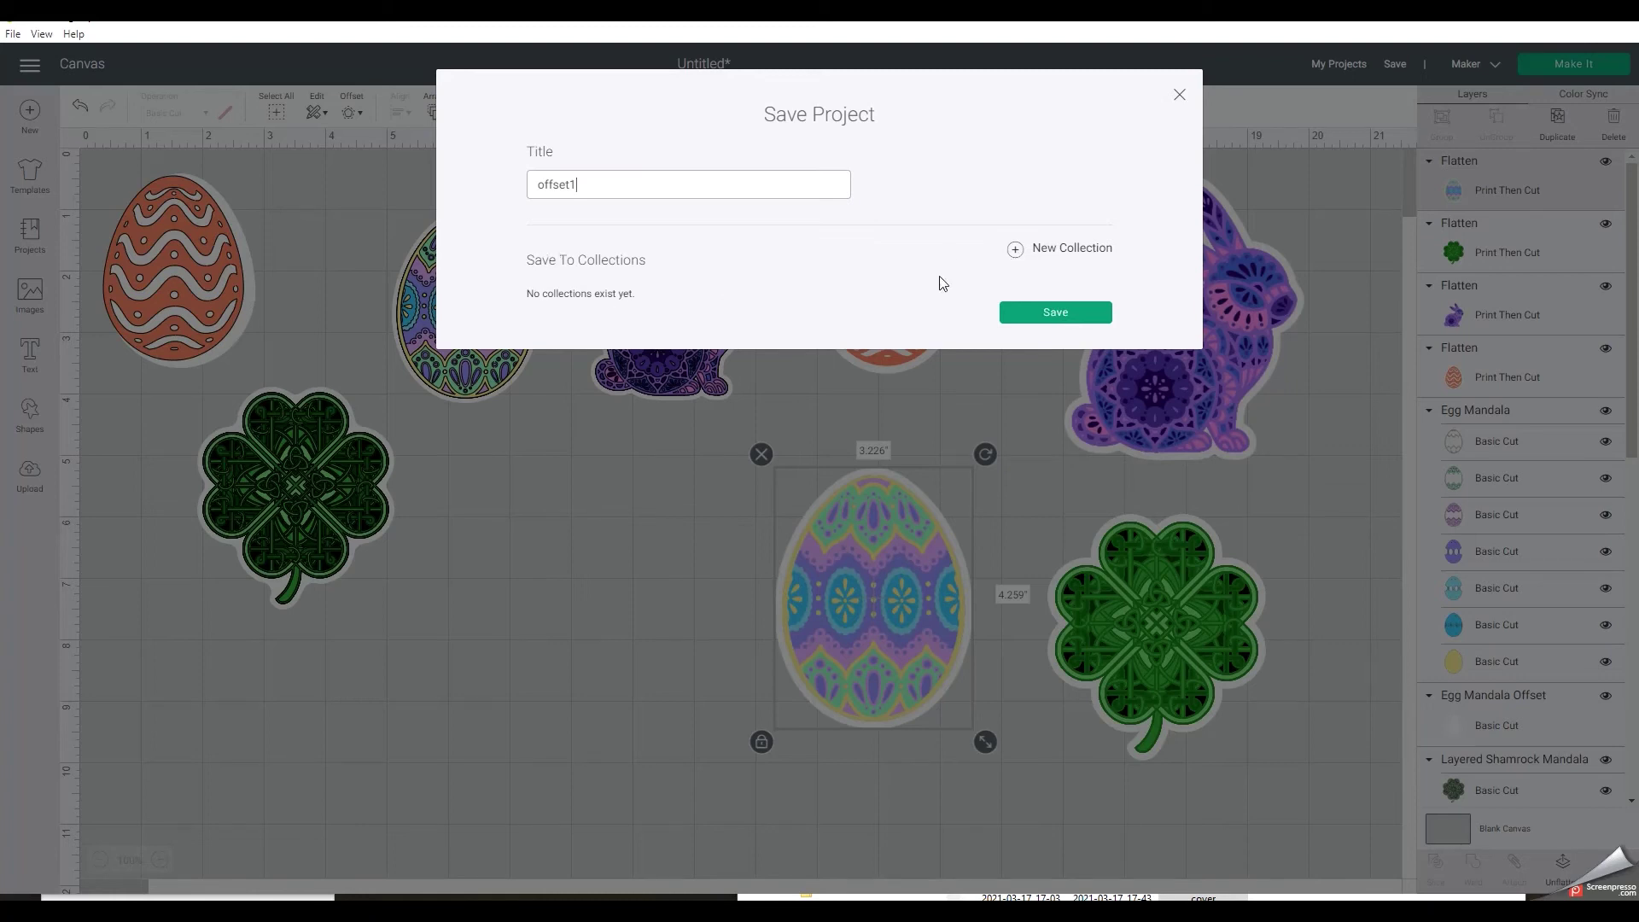
left_click(1016, 250)
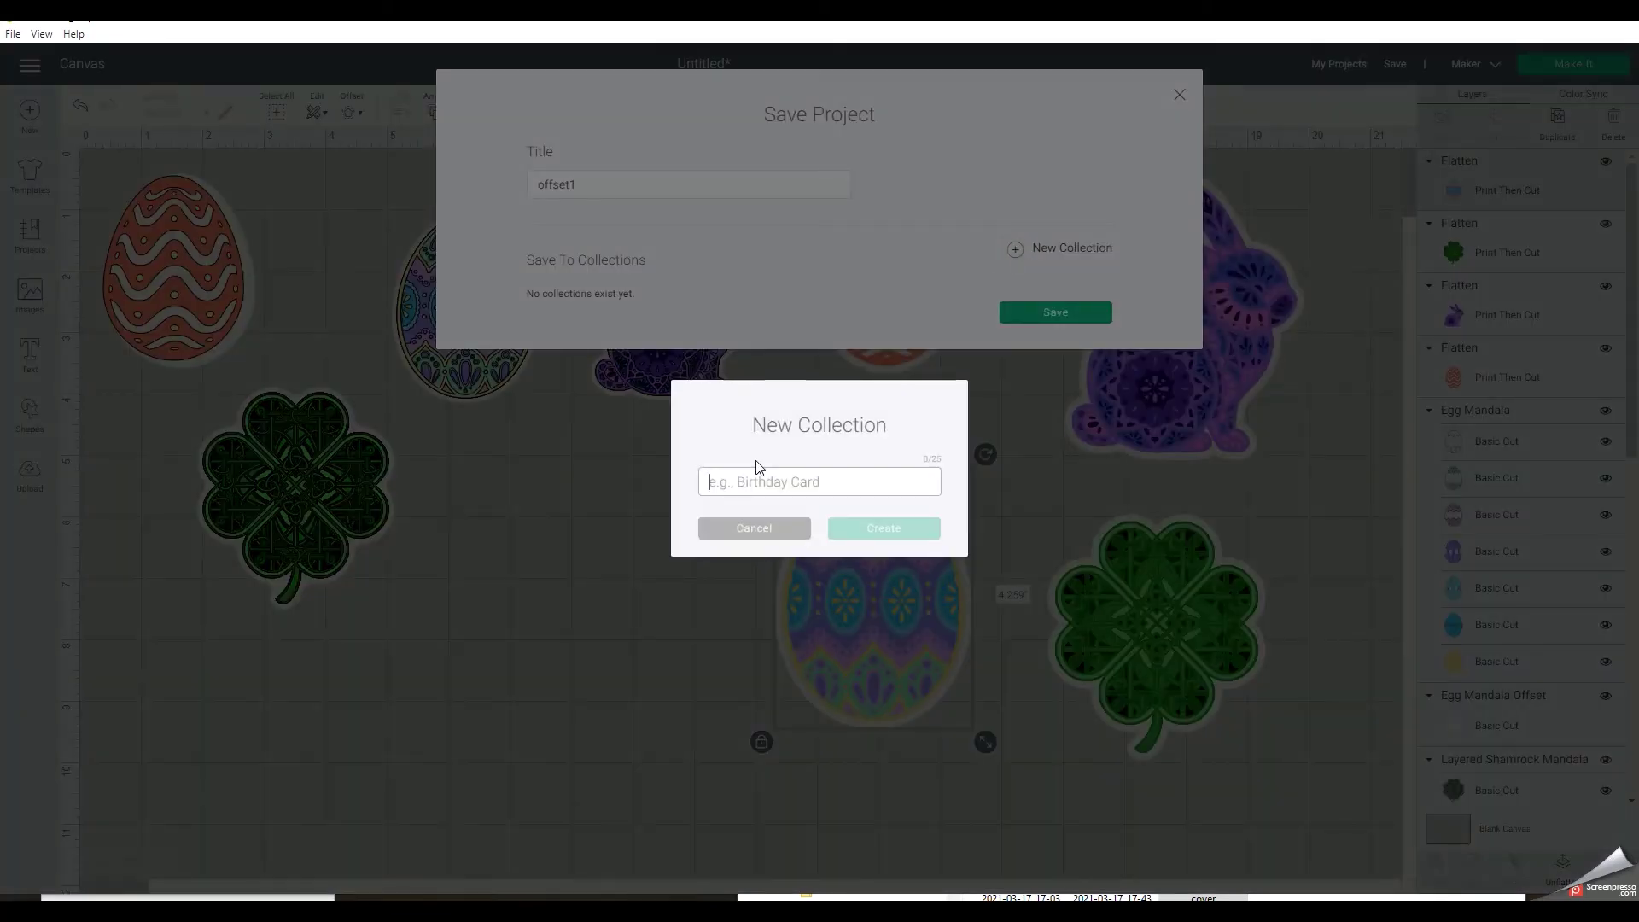
type("st")
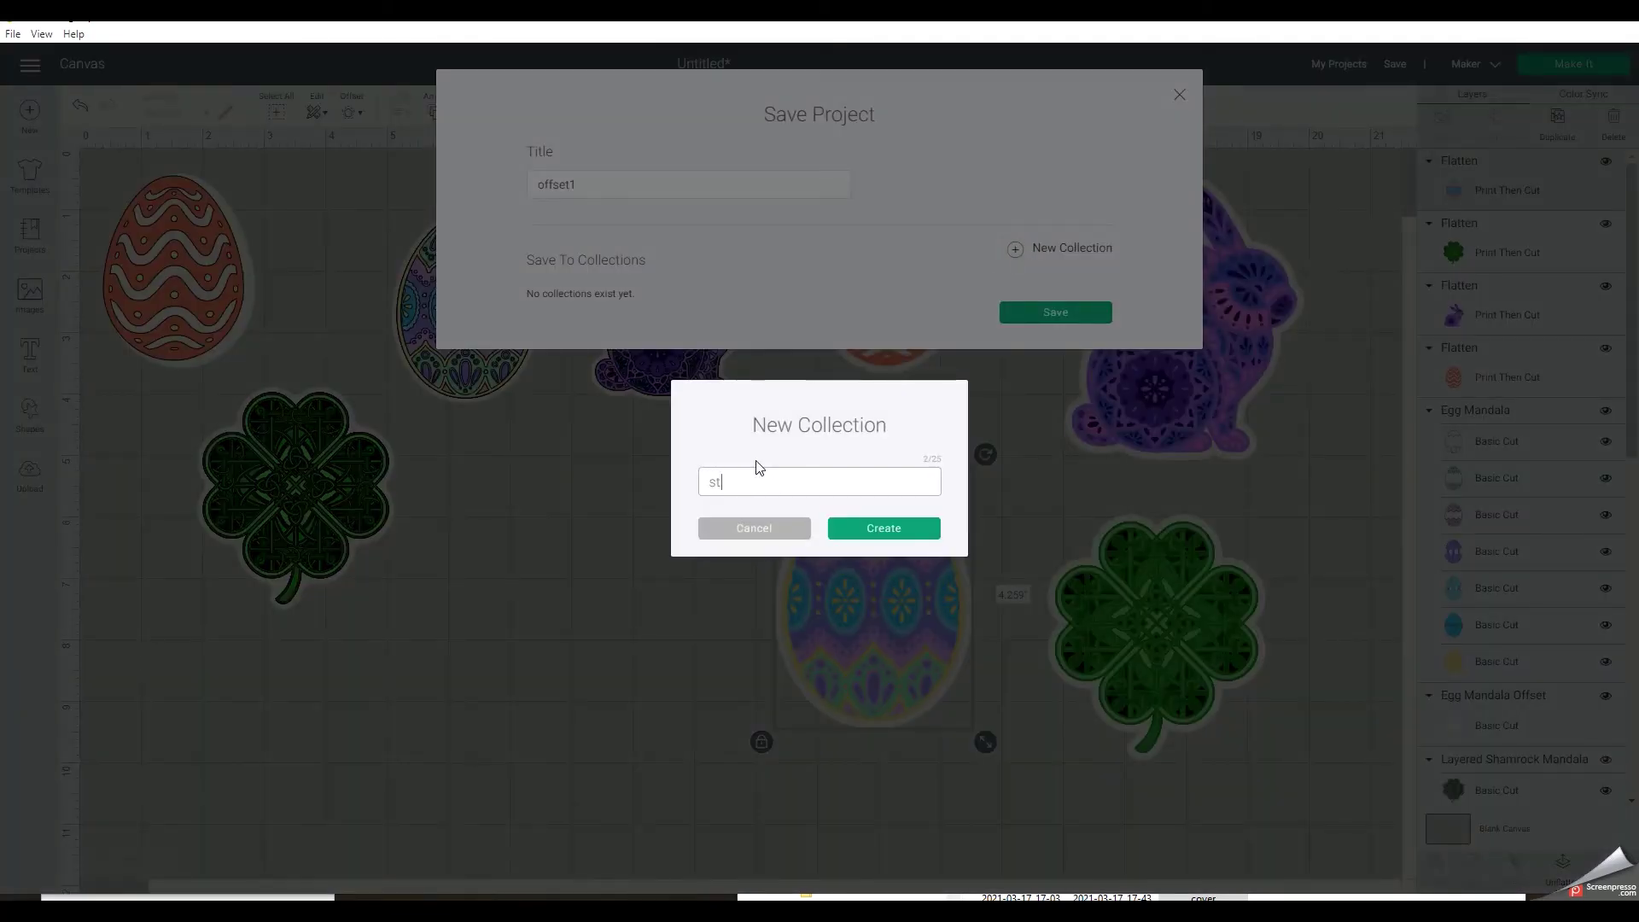
type("ickers")
left_click(900, 530)
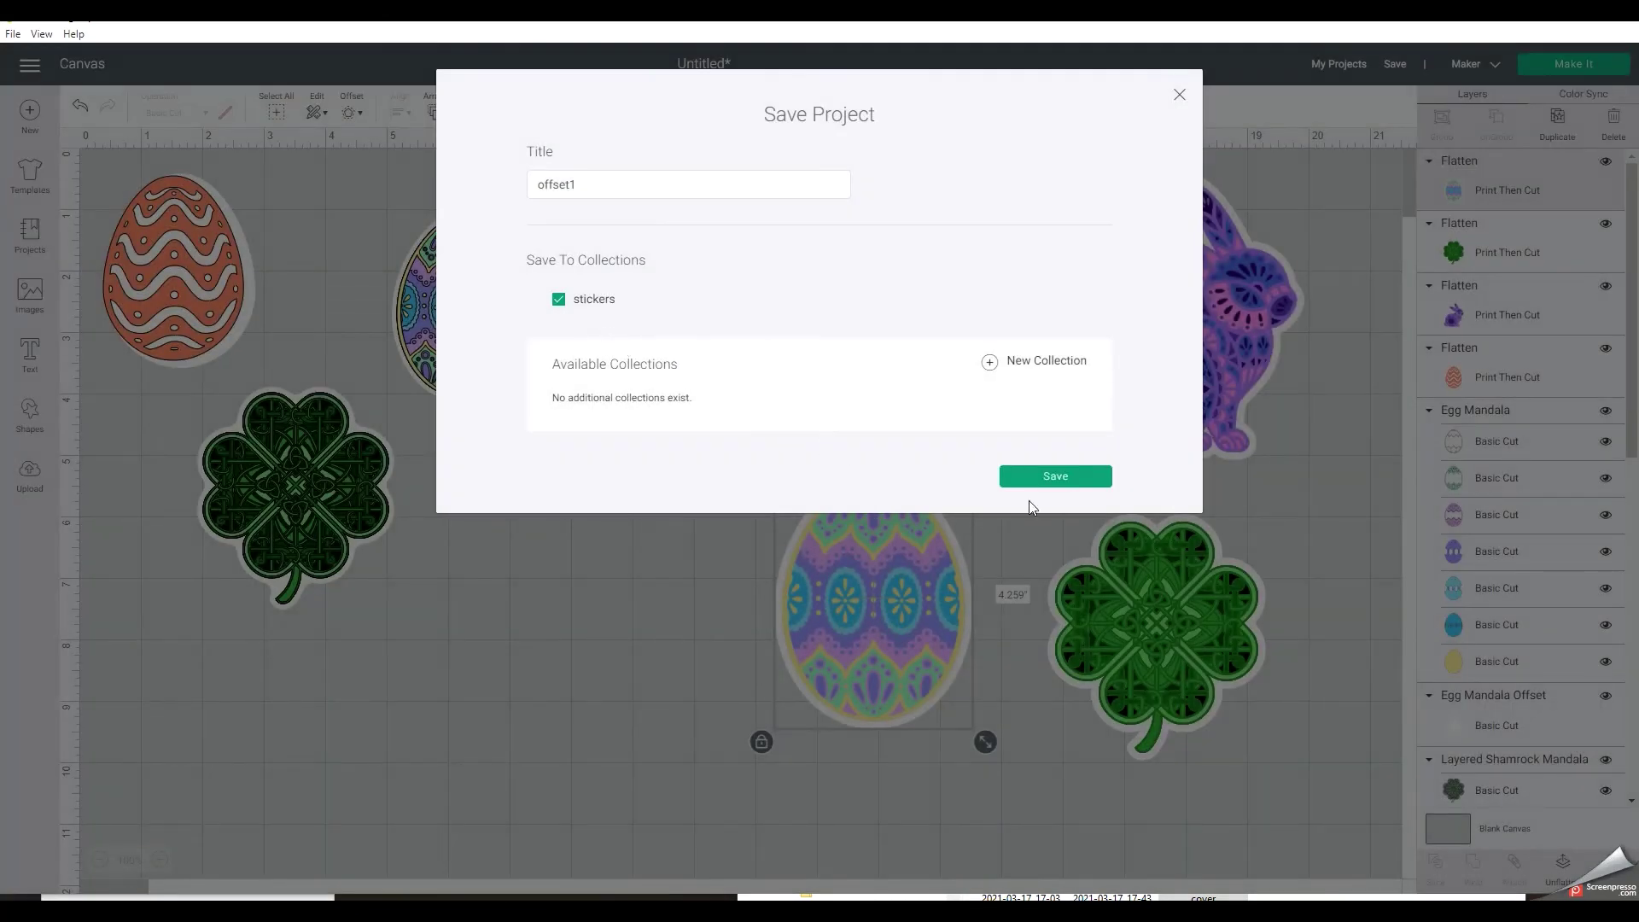
left_click(1031, 474)
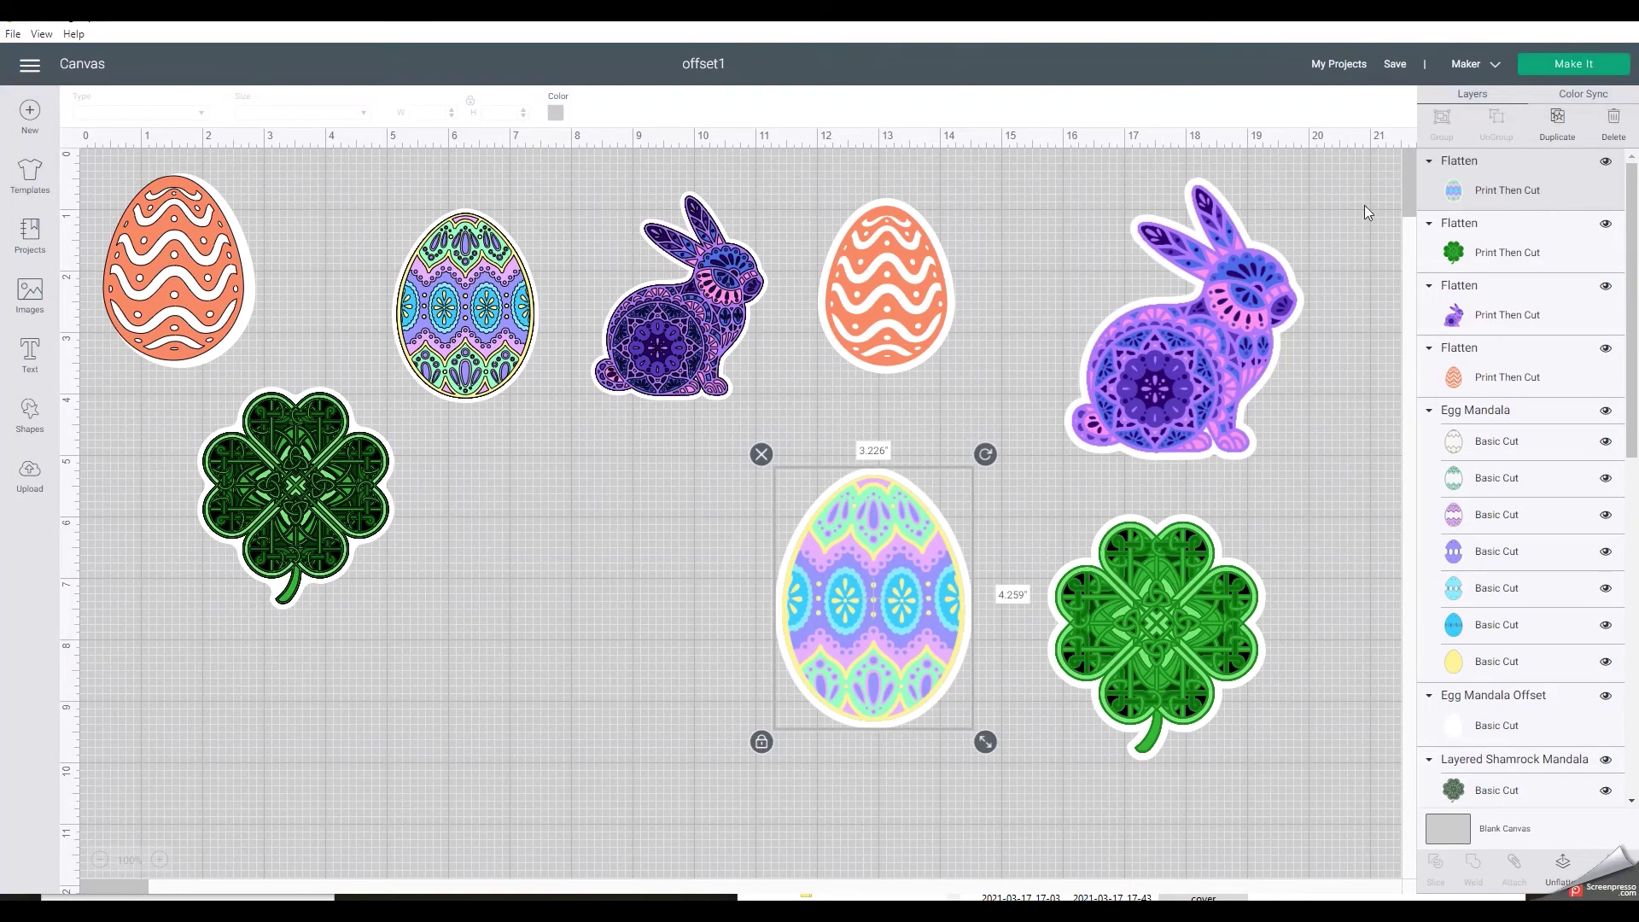
- View the stickers collection and the full list of saved projects, and return to the canvas with nothing selected
left_click(1323, 64)
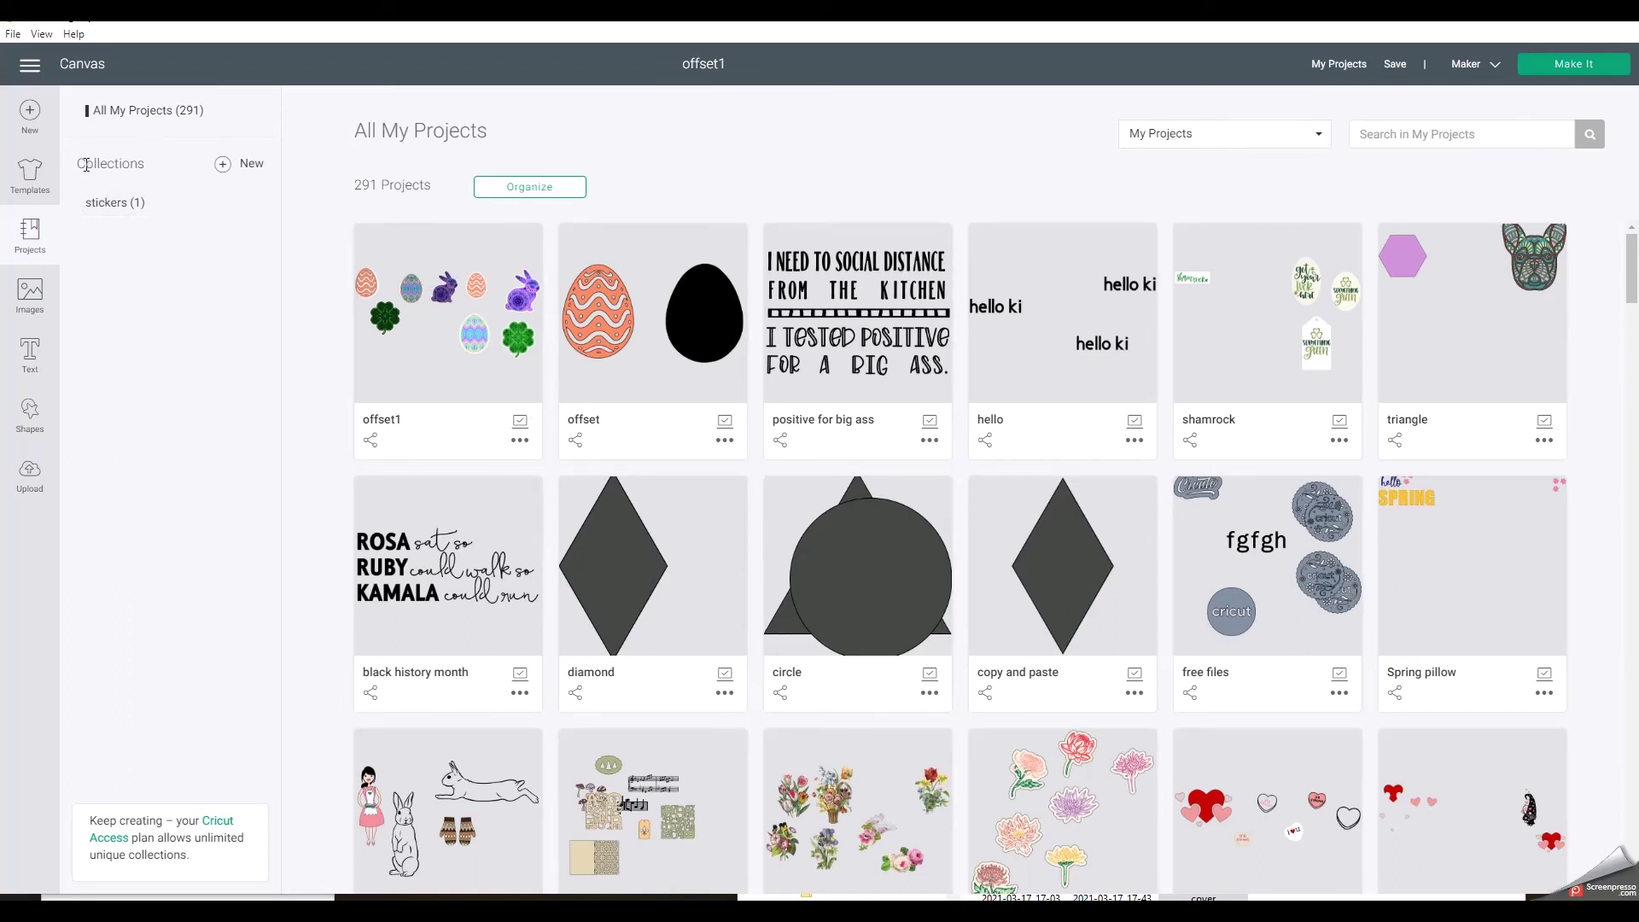
left_click(102, 208)
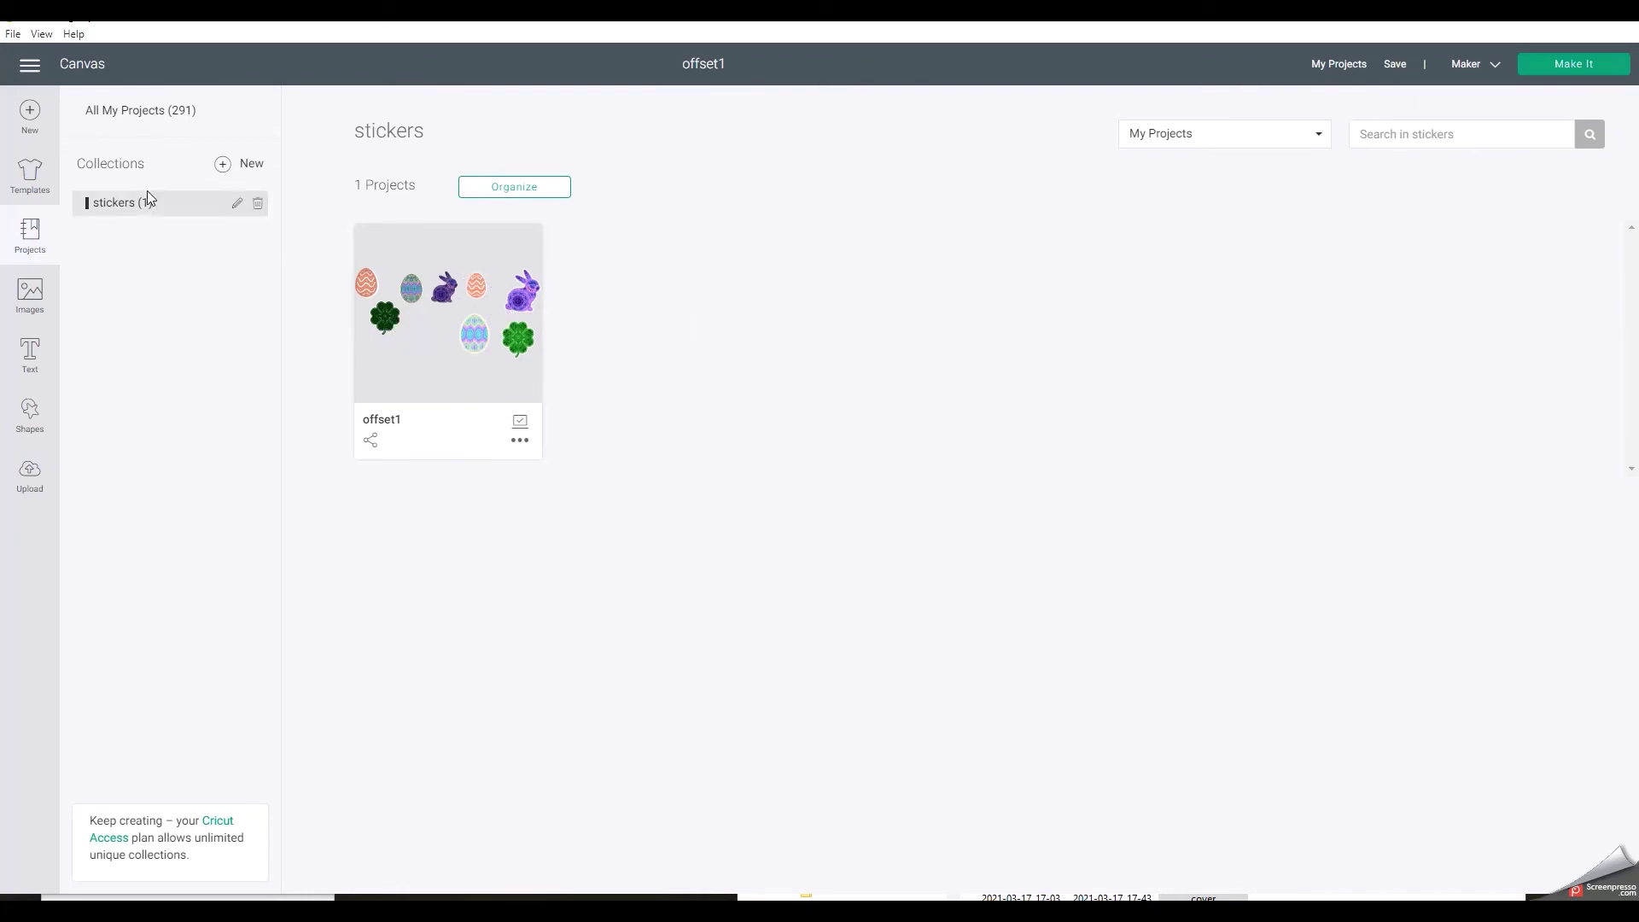
left_click(117, 111)
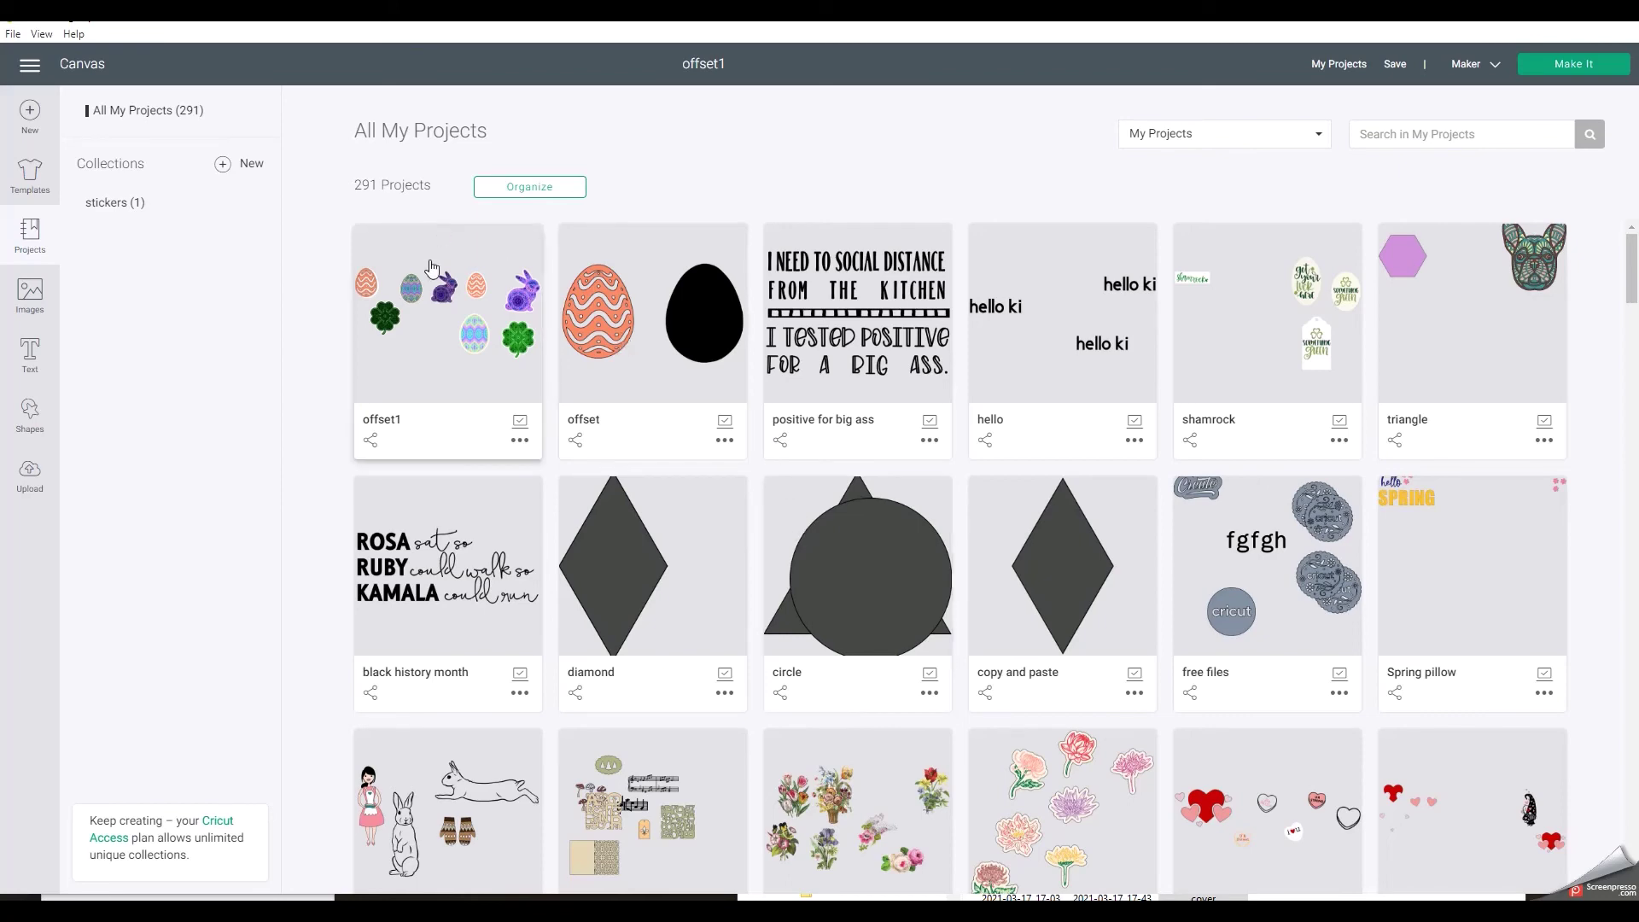
left_click(65, 65)
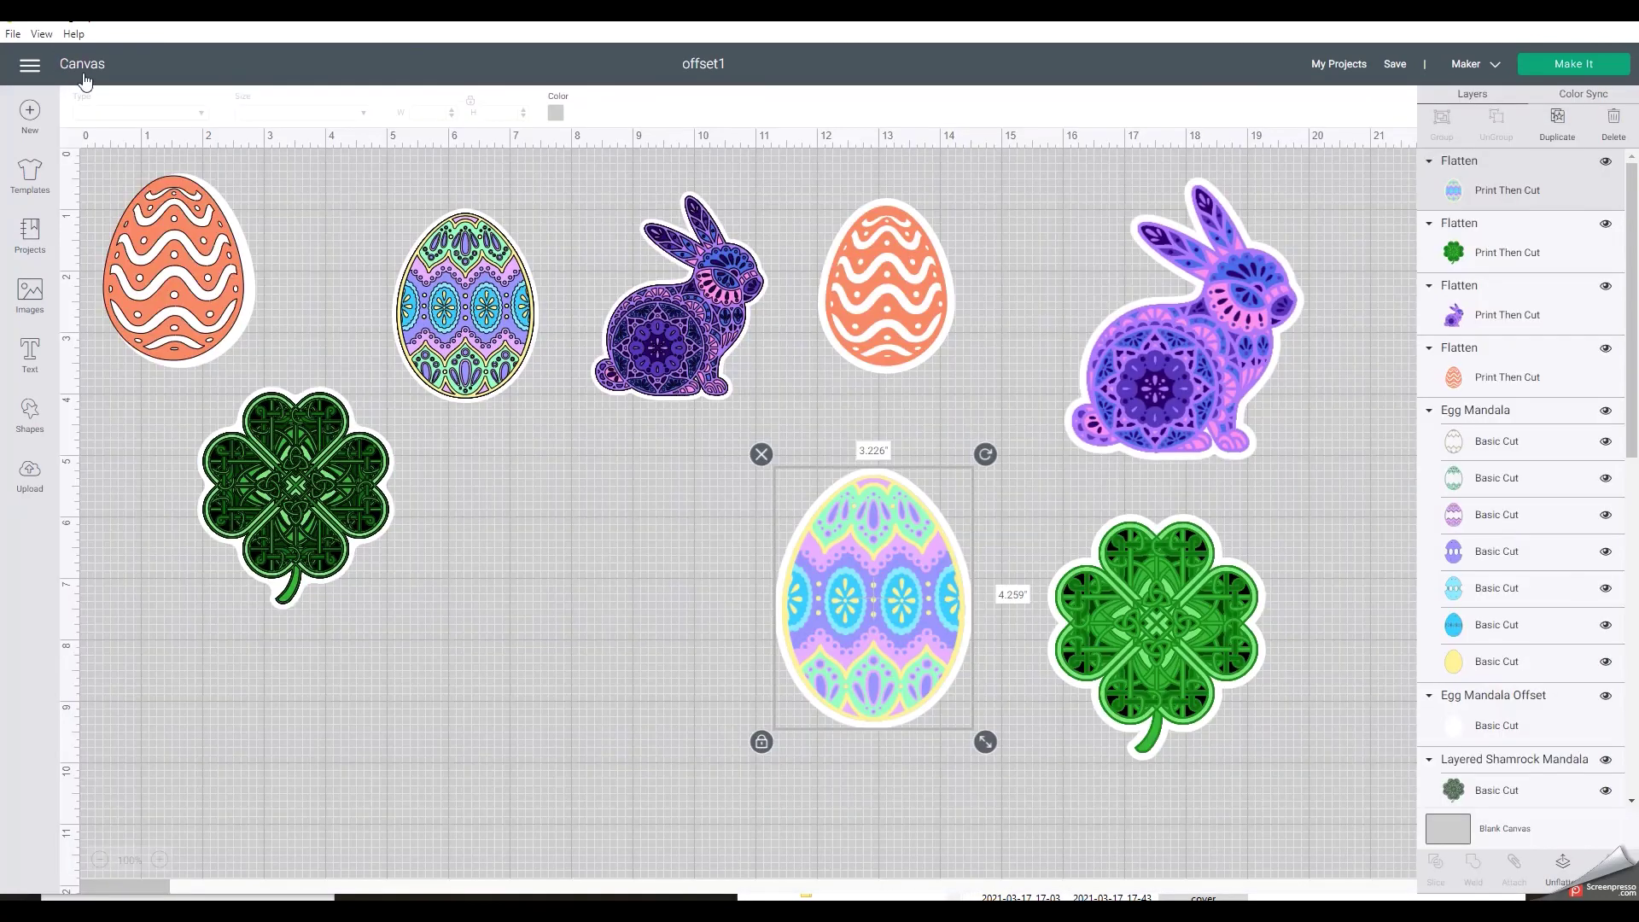
left_click(606, 597)
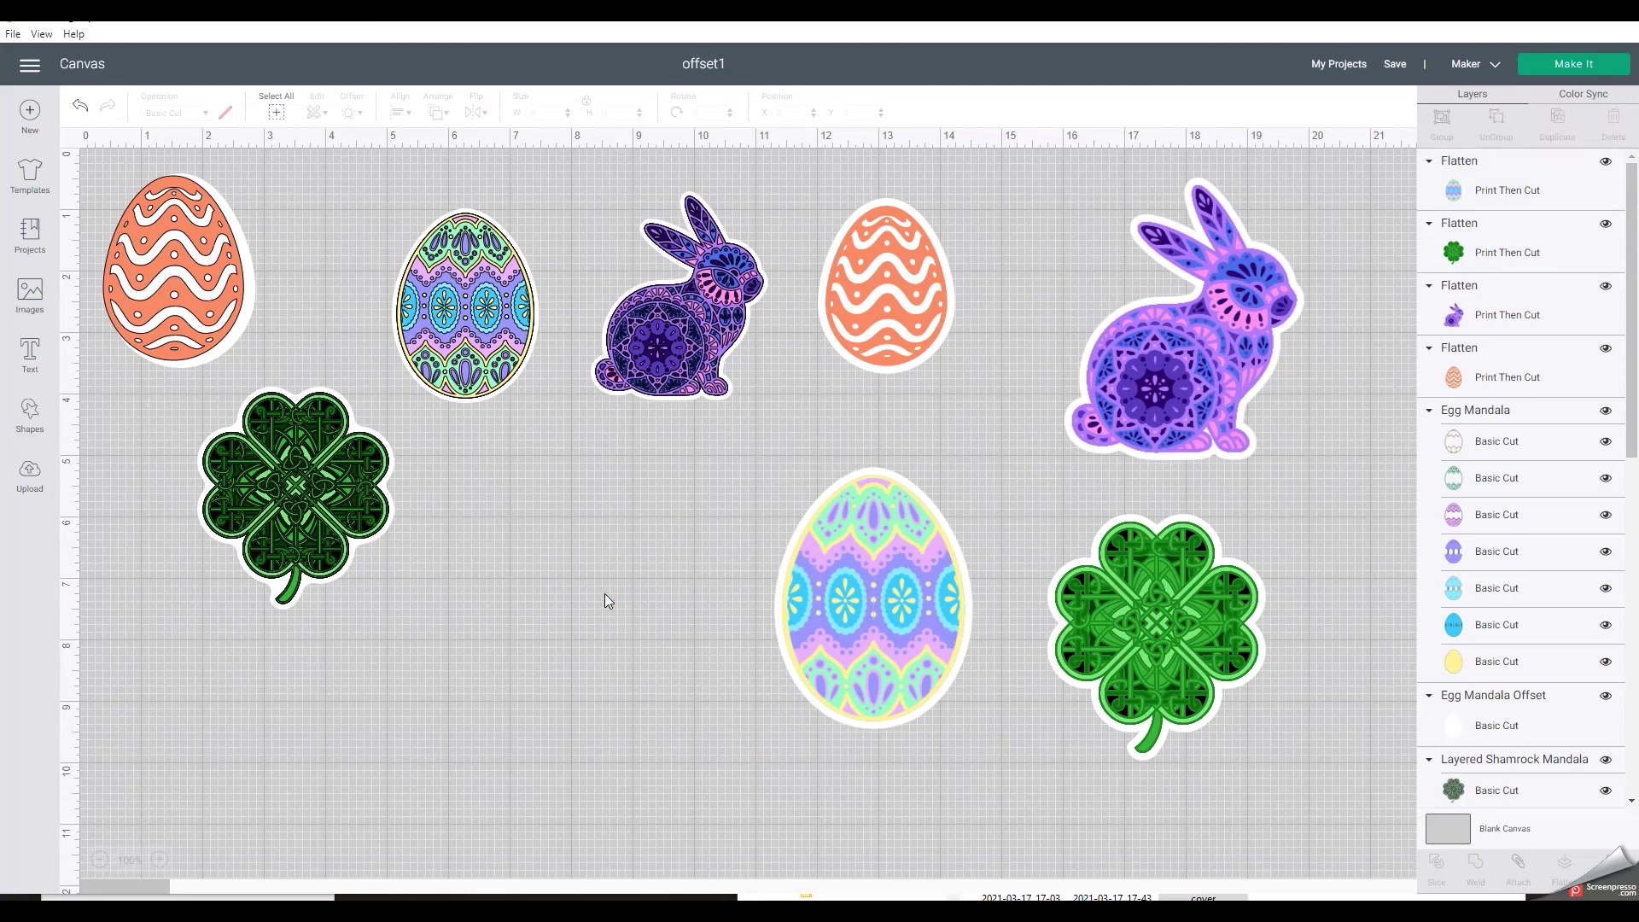